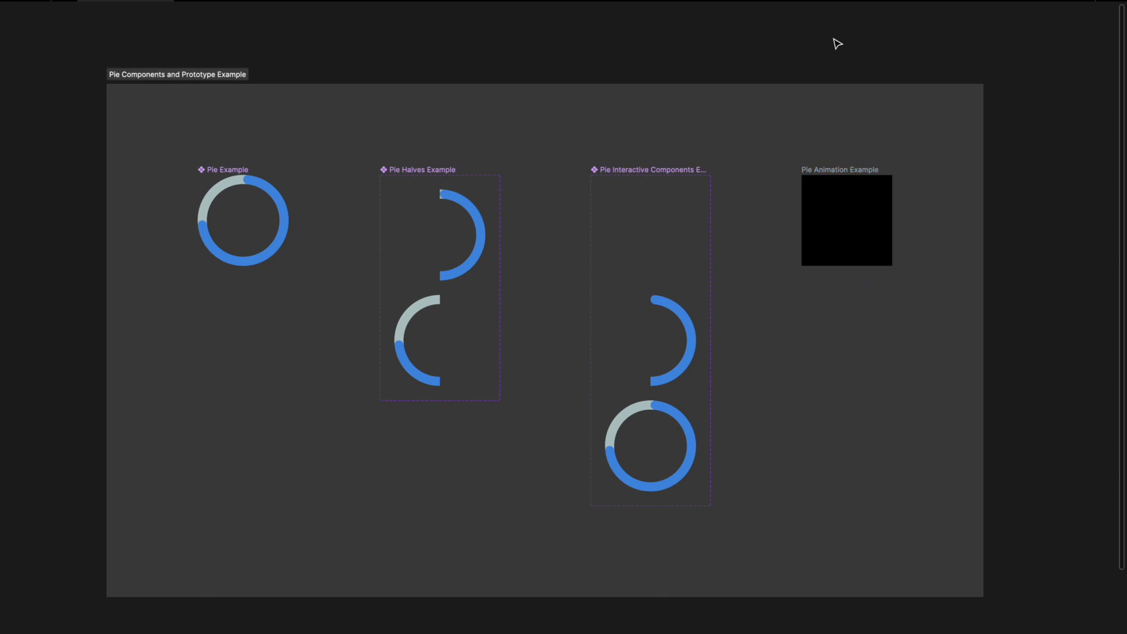
Step: Draw a circle below the example frame and set its size to 300 × 300
scroll(838, 44, down, 5)
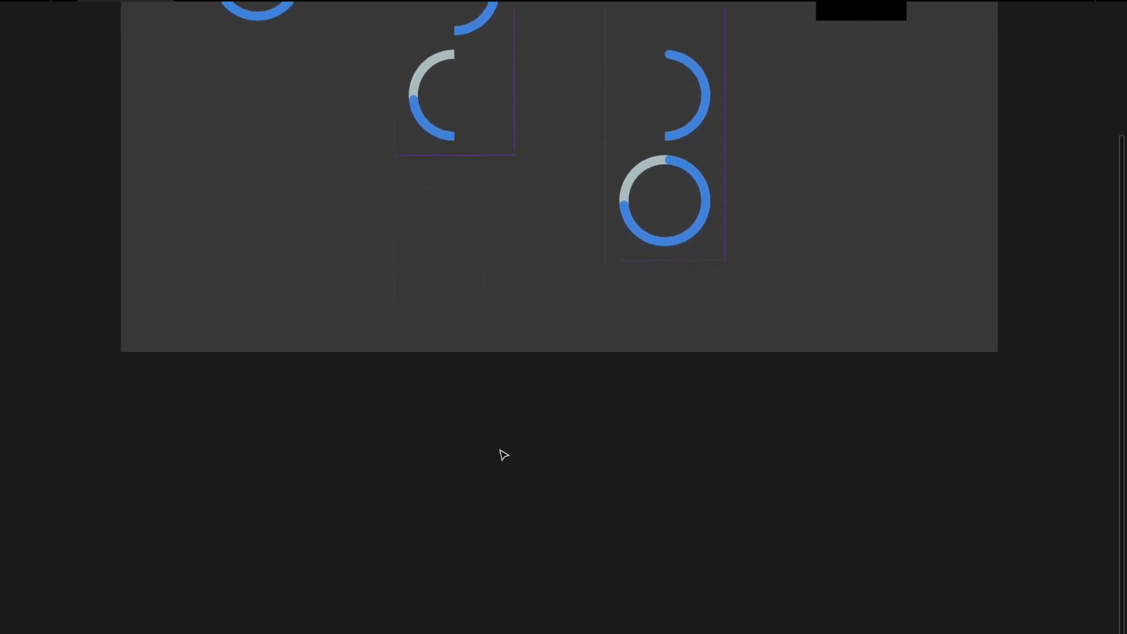
key(o)
drag(220, 445, 306, 511)
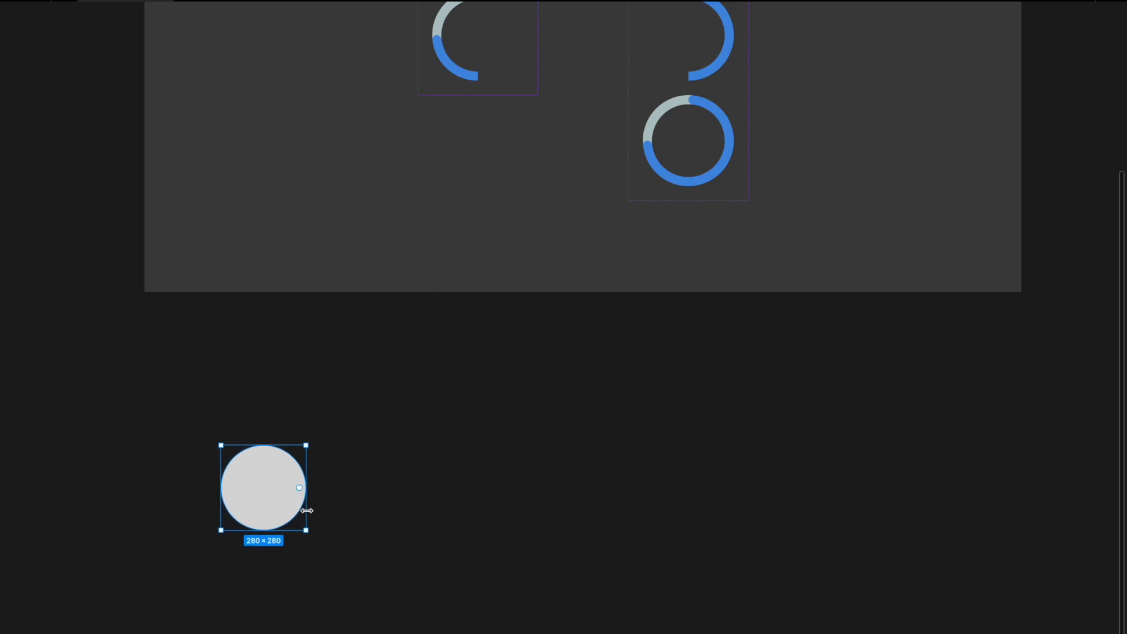
key(super+period)
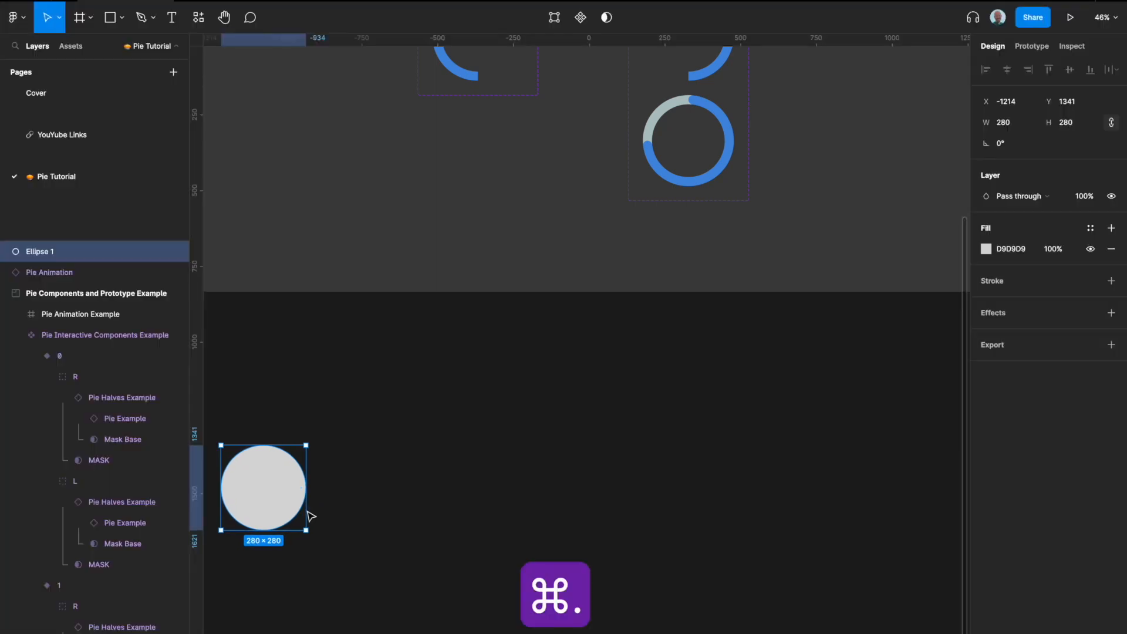
click(1008, 128)
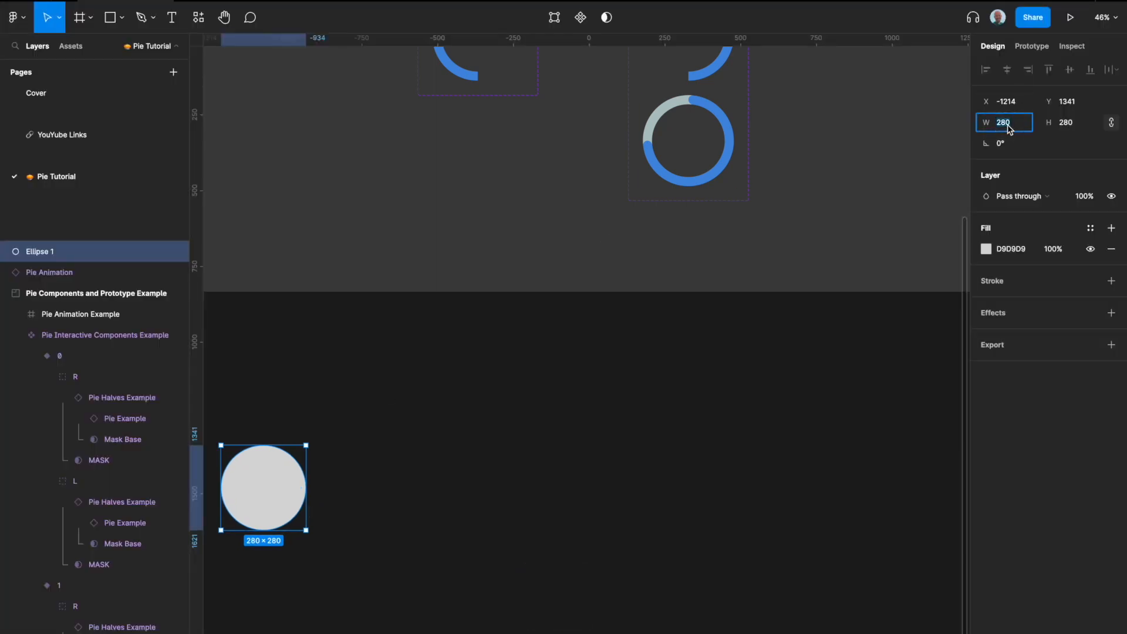
text(300)
key(Return)
Step: Drag the circle's arc handle to cut it into a three-quarter pie with a -75% sweep
scroll(658, 312, left, 4)
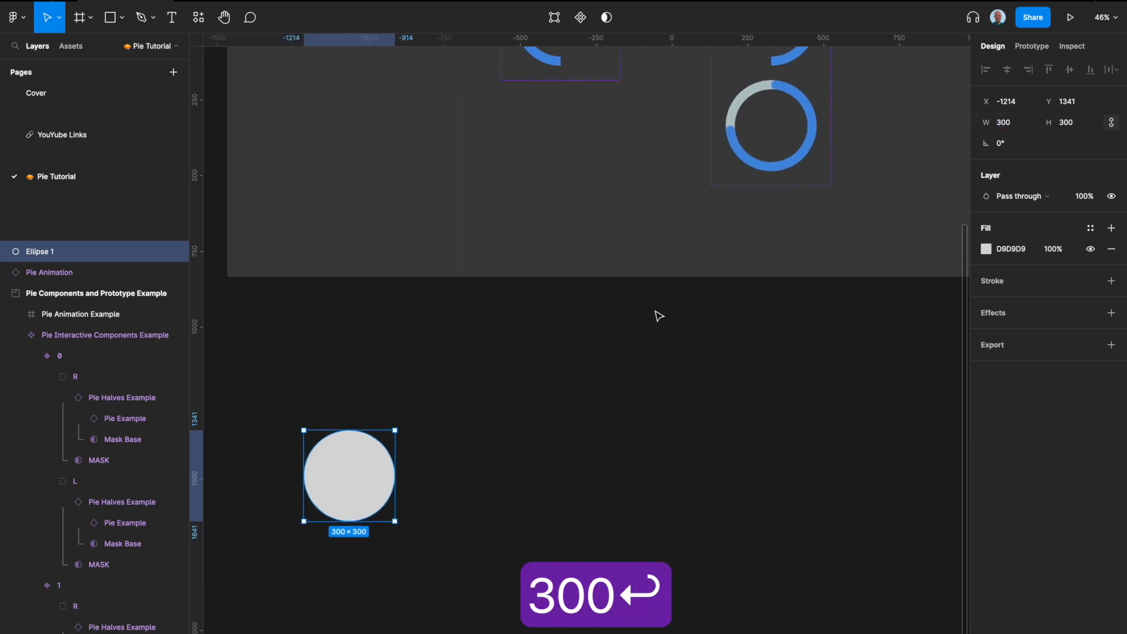
scroll(429, 511, down, 4)
scroll(396, 427, up, 5)
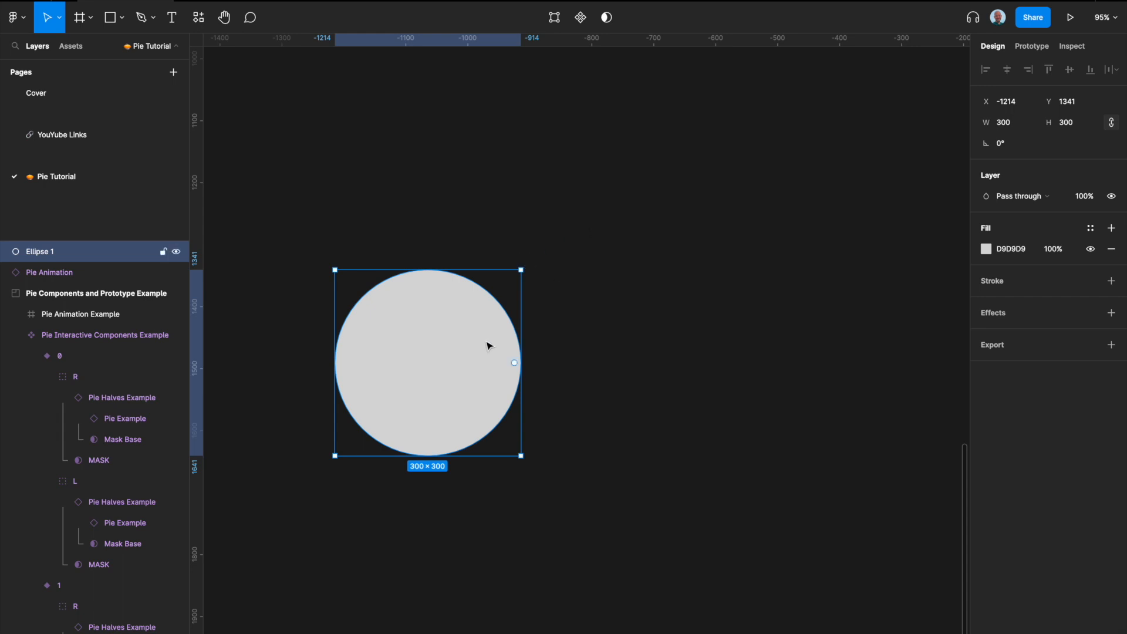
drag(515, 363, 435, 418)
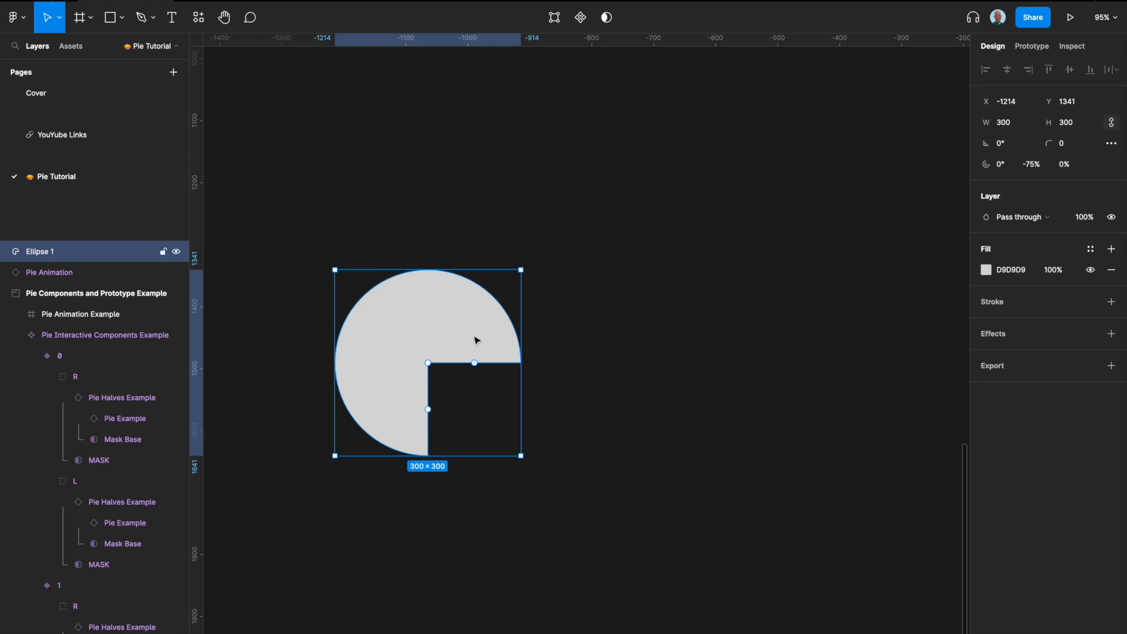
Step: Rotate the three-quarter pie by 180°
ctrl+scroll(435, 435, down, 5)
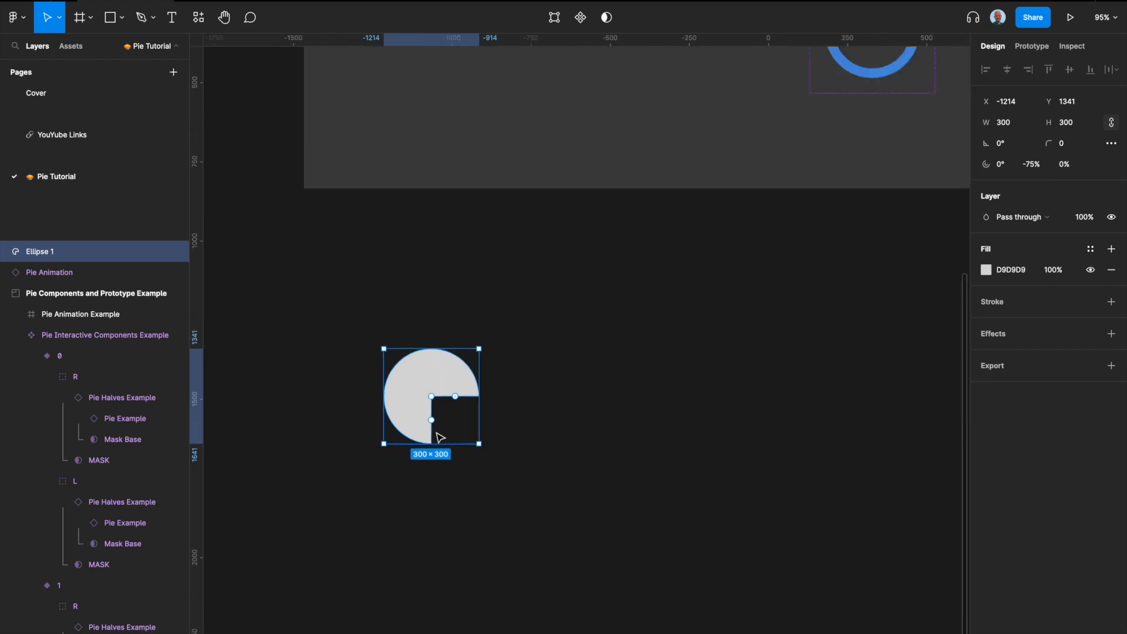
scroll(437, 435, up, 5)
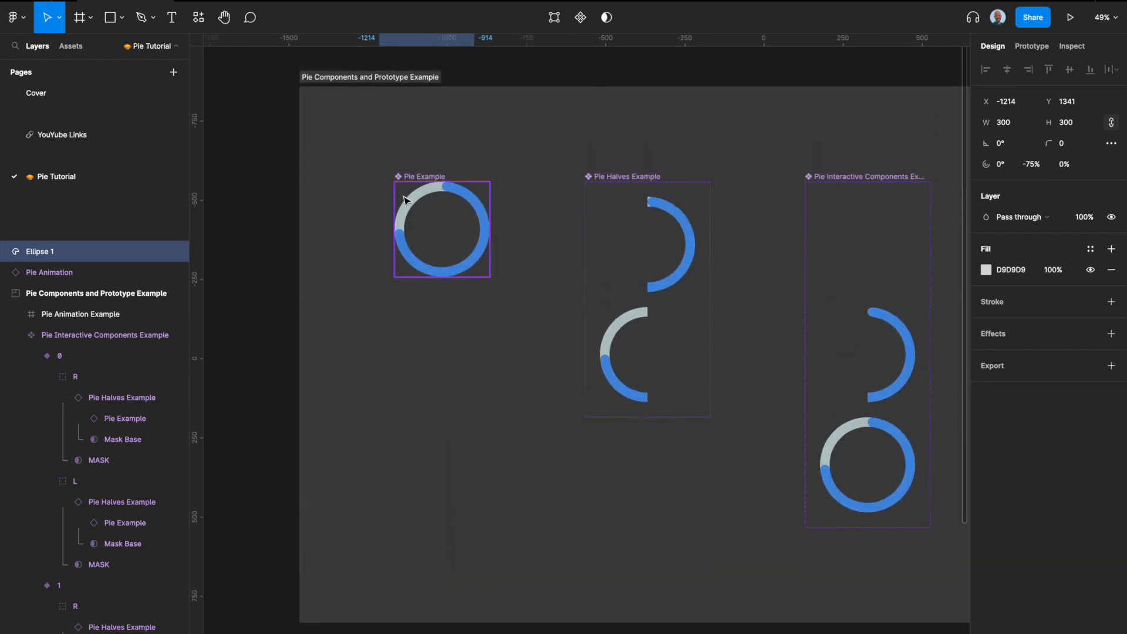
scroll(433, 327, down, 5)
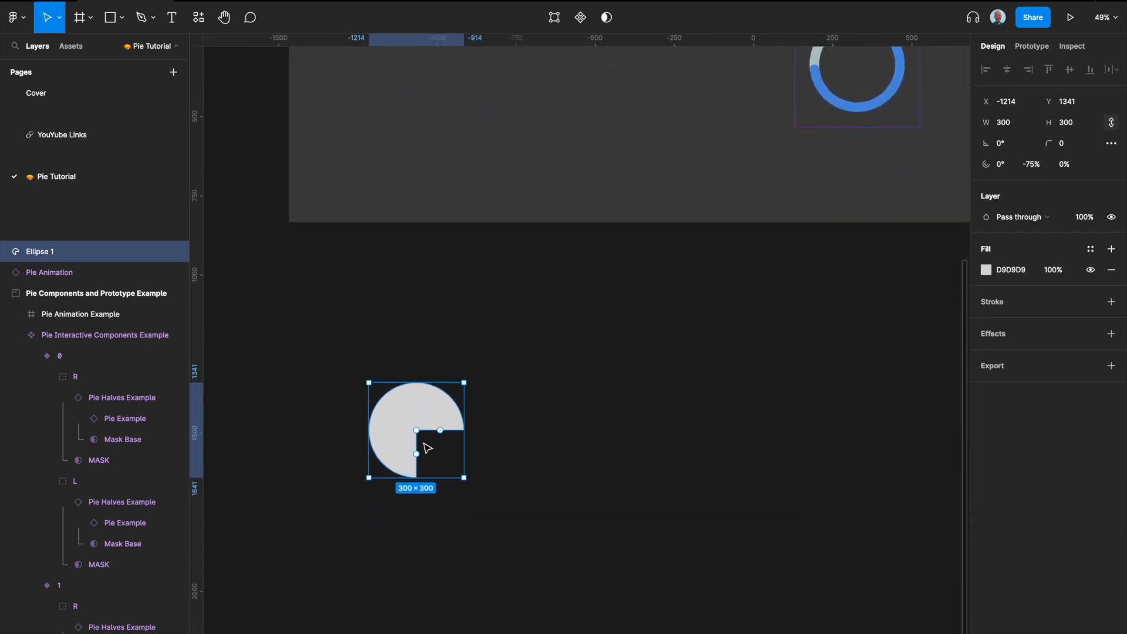
ctrl+scroll(428, 448, up, 2)
drag(483, 364, 350, 481)
scroll(478, 422, left, 1)
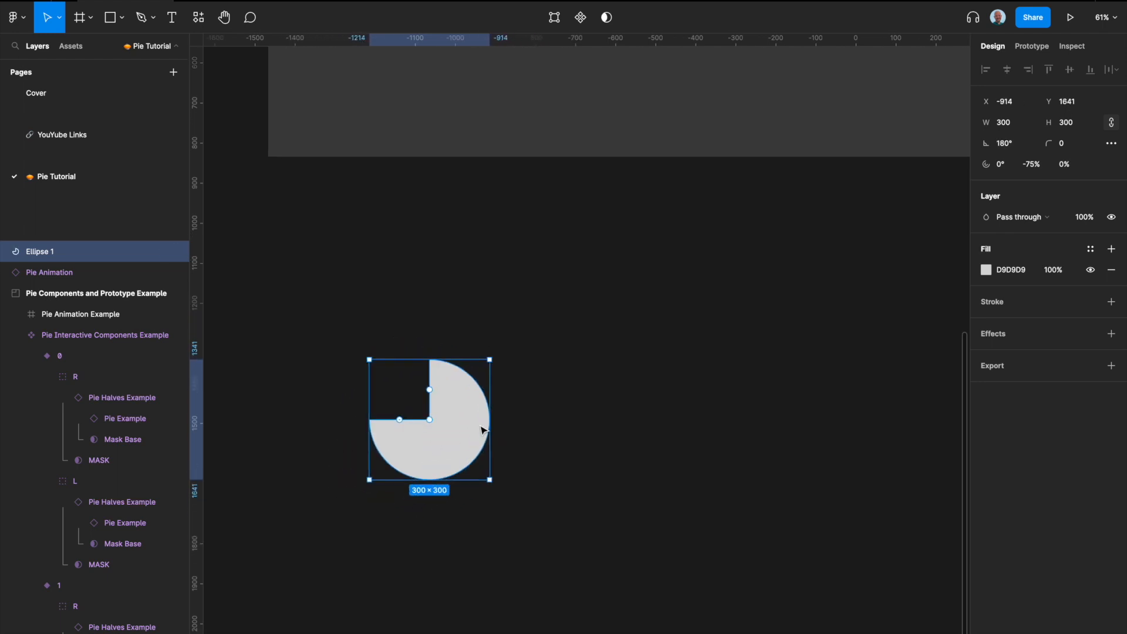
Step: Set the pie's inner ratio to 80% to turn it into a ring
scroll(393, 460, up, 5)
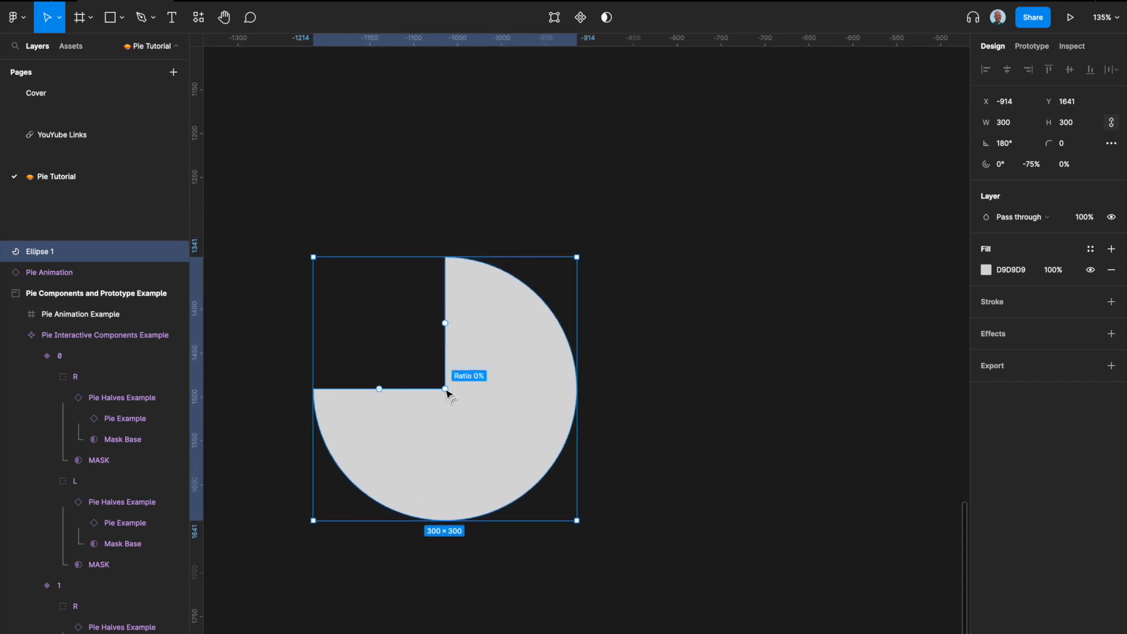
click(446, 391)
drag(447, 393, 519, 475)
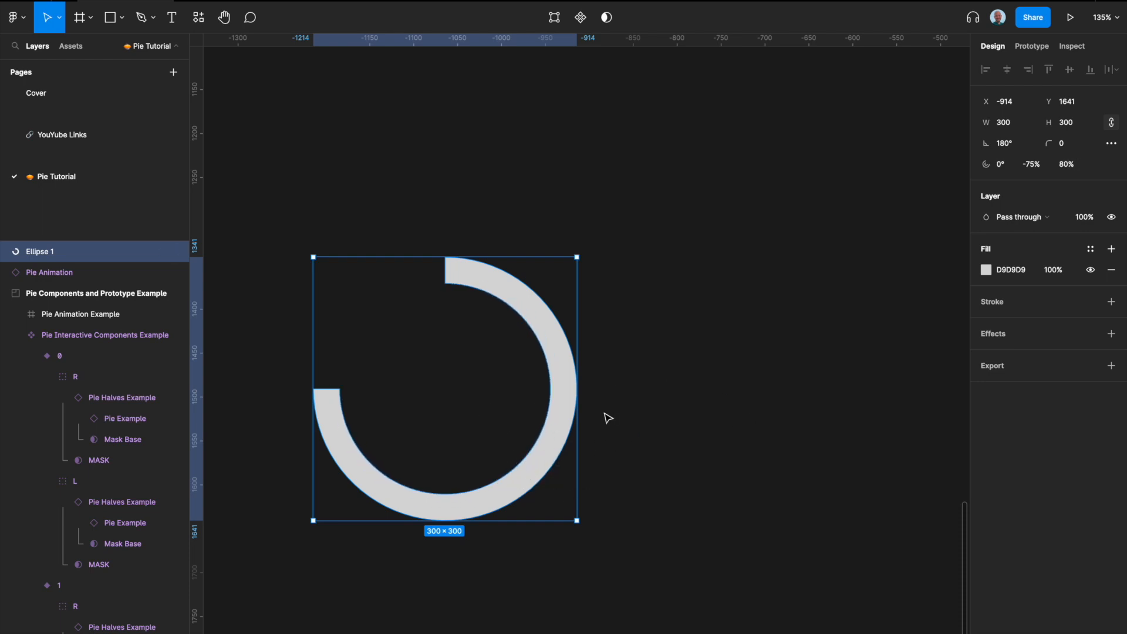
Step: Edit the ring as a vector and round the four end corner points with a 100 corner radius
mouse_move(541, 276)
key(Return)
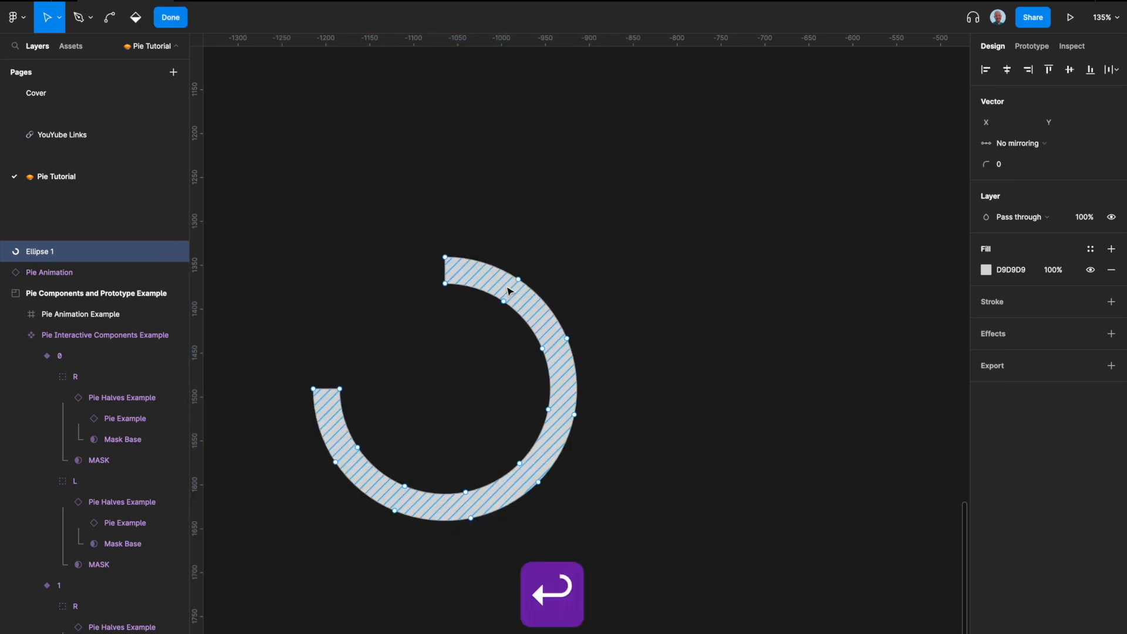
click(314, 389)
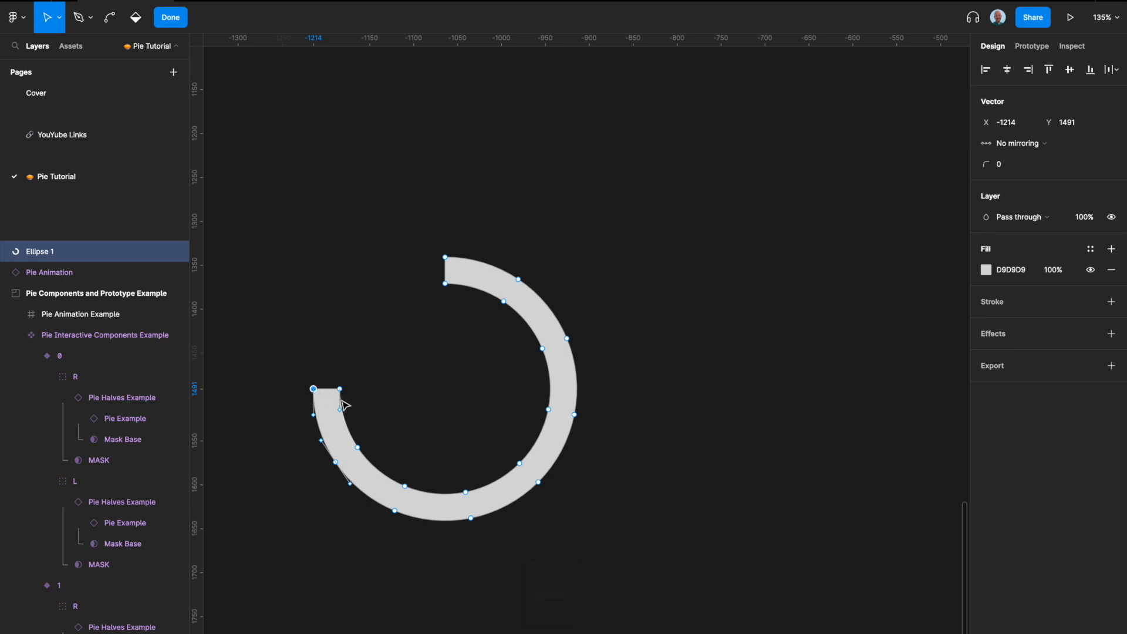
shift+click(341, 389)
shift+click(445, 284)
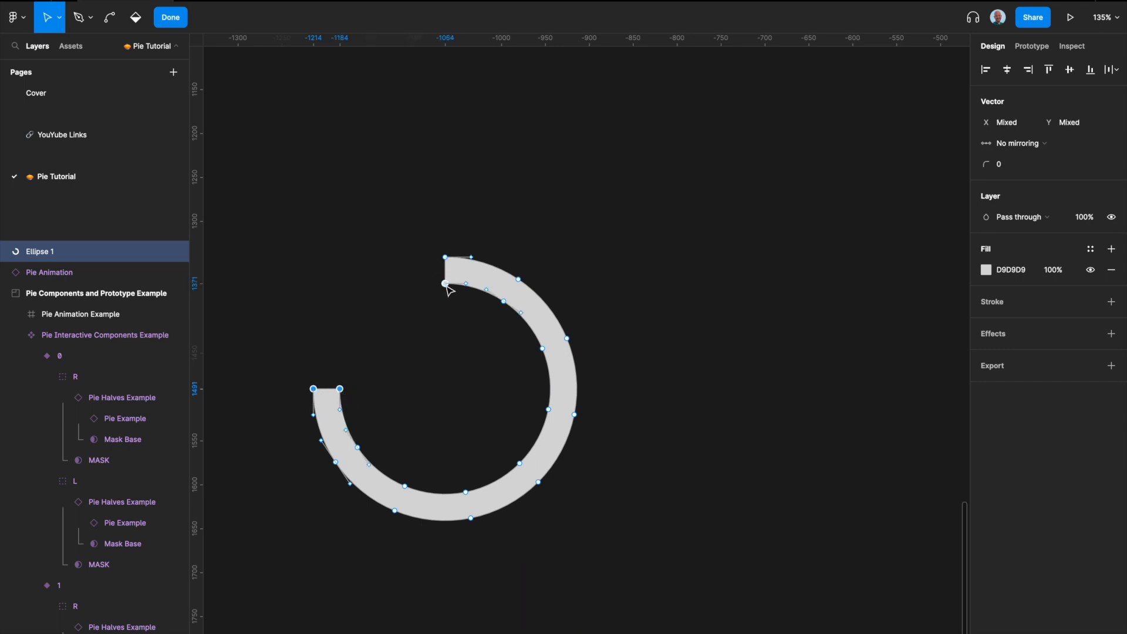
shift+click(445, 257)
click(990, 163)
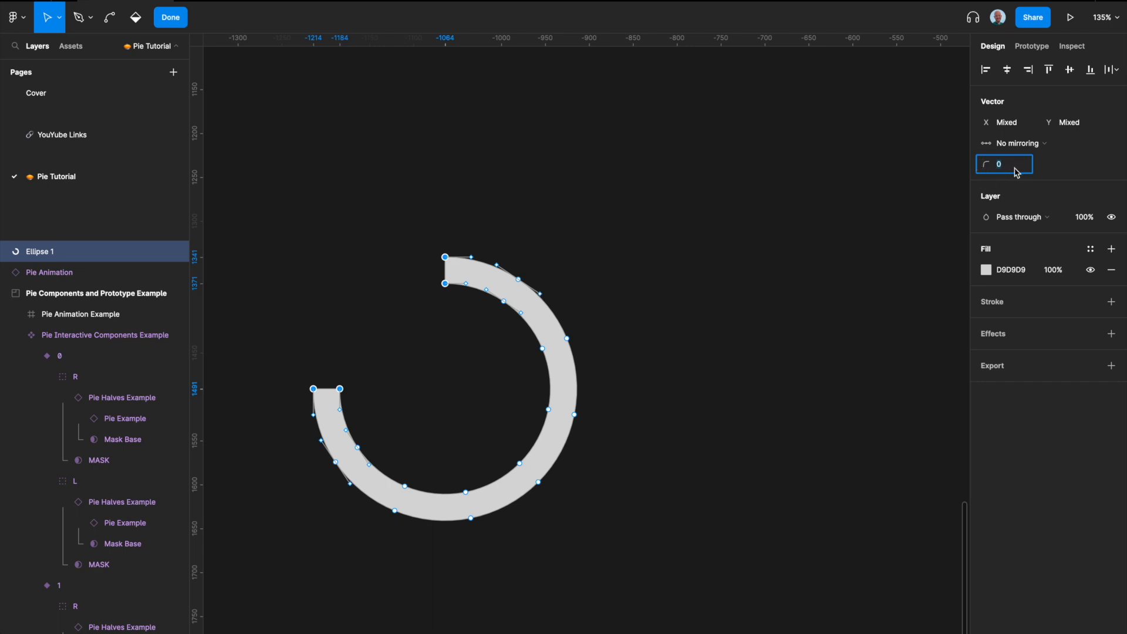
text(100)
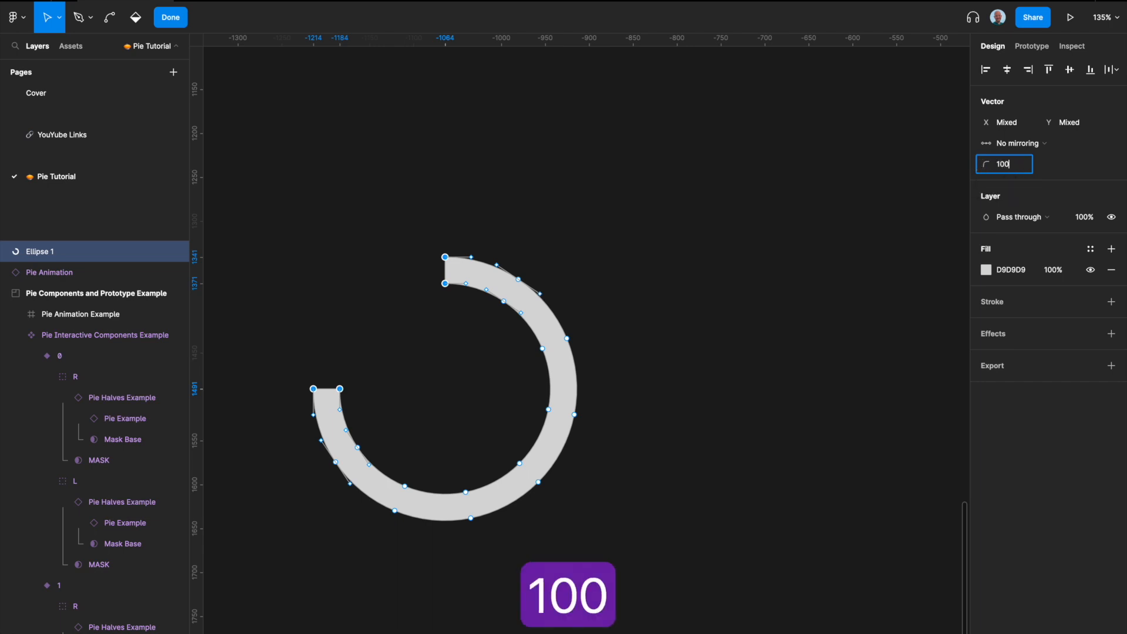
key(Return)
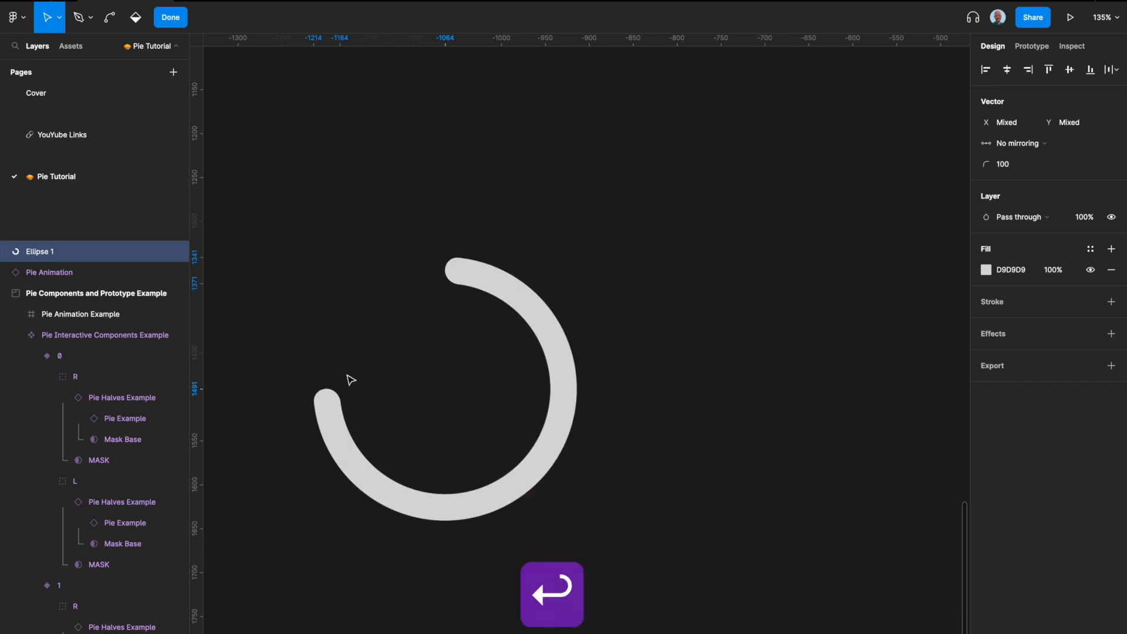
key(Return)
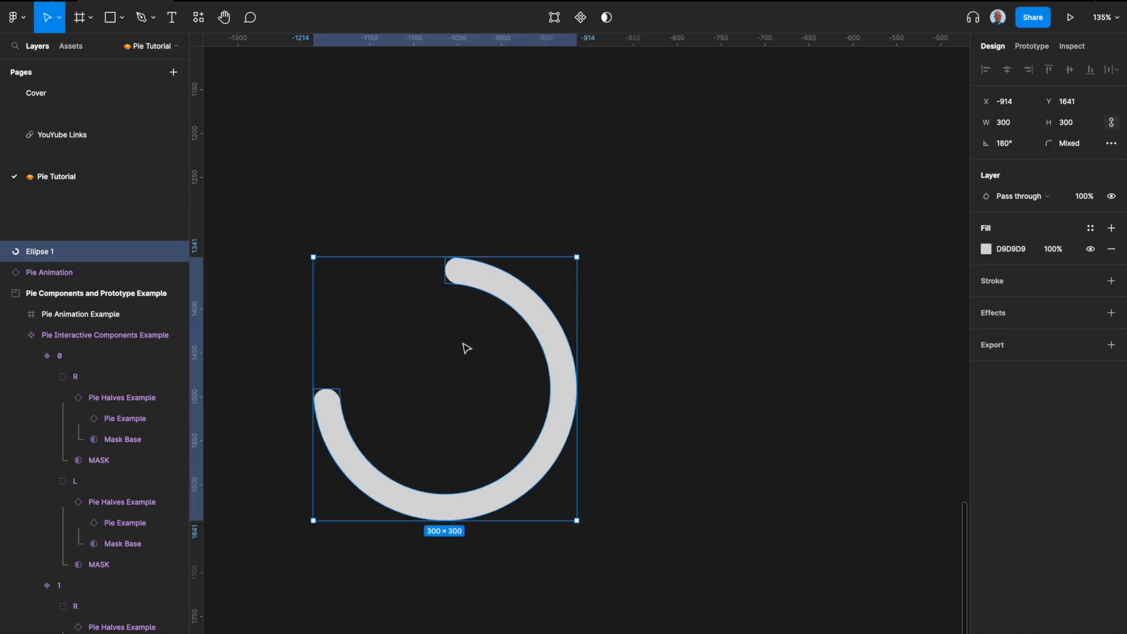
Step: Apply the Secondary/Cosmic color style as the ring's fill
click(1090, 228)
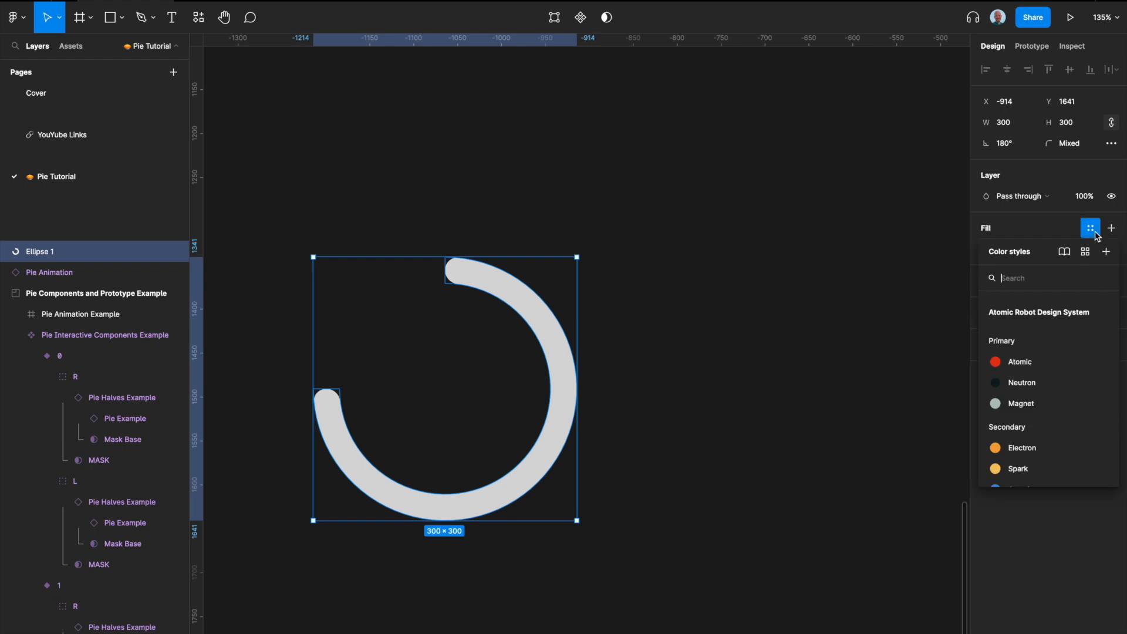
scroll(1083, 422, down, 15)
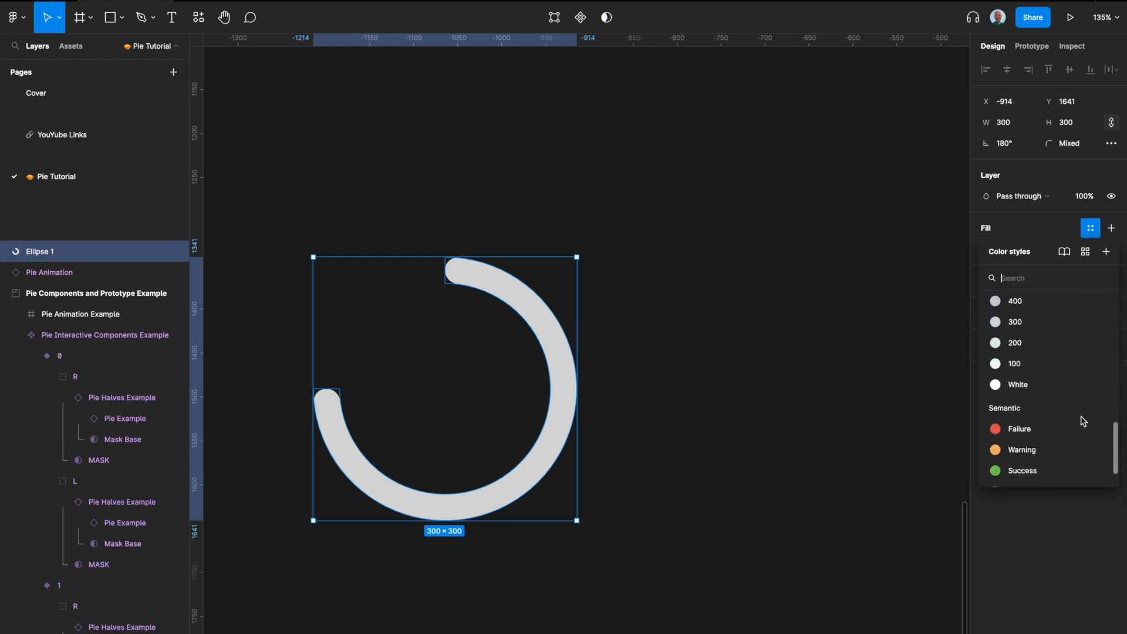
scroll(1083, 421, up, 12)
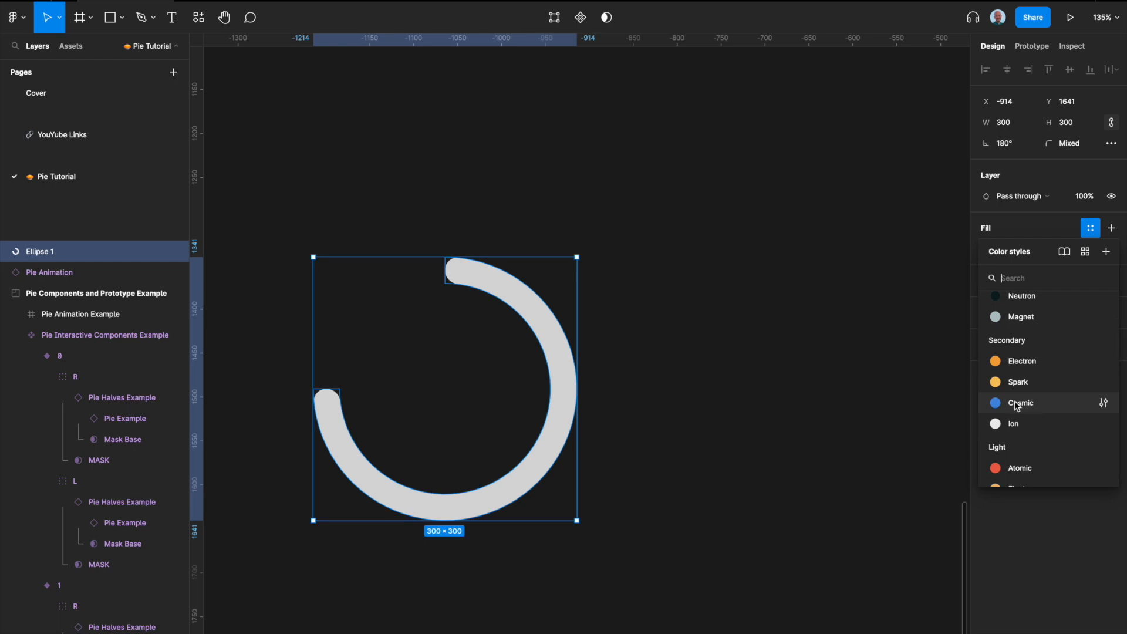
click(1021, 404)
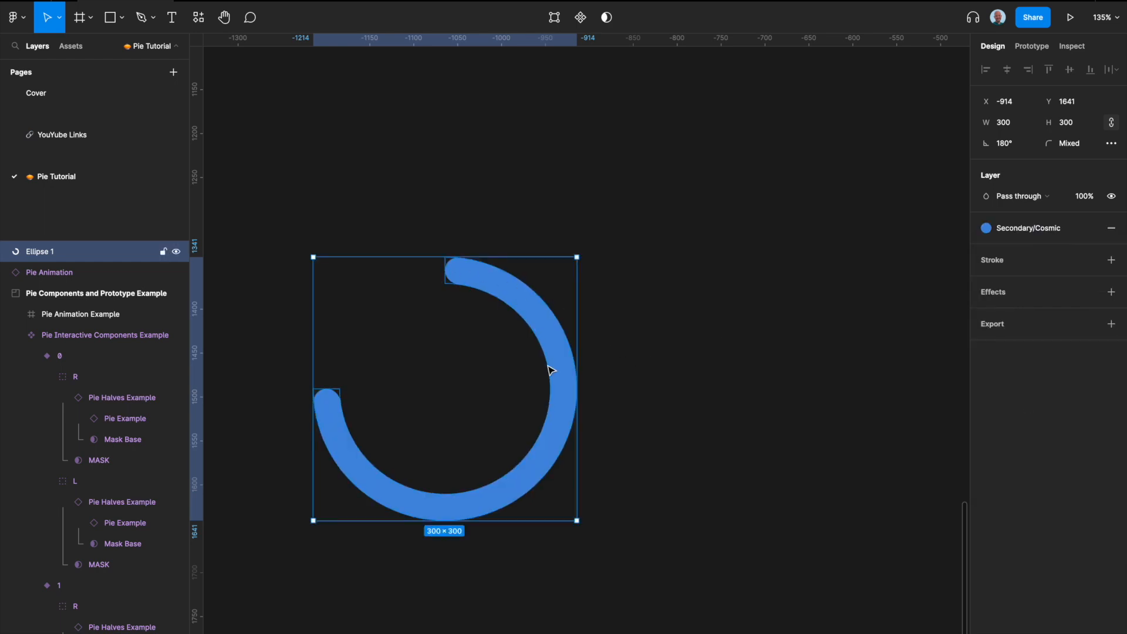
Step: Rename the ring layer to Blue
scroll(609, 319, up, 1)
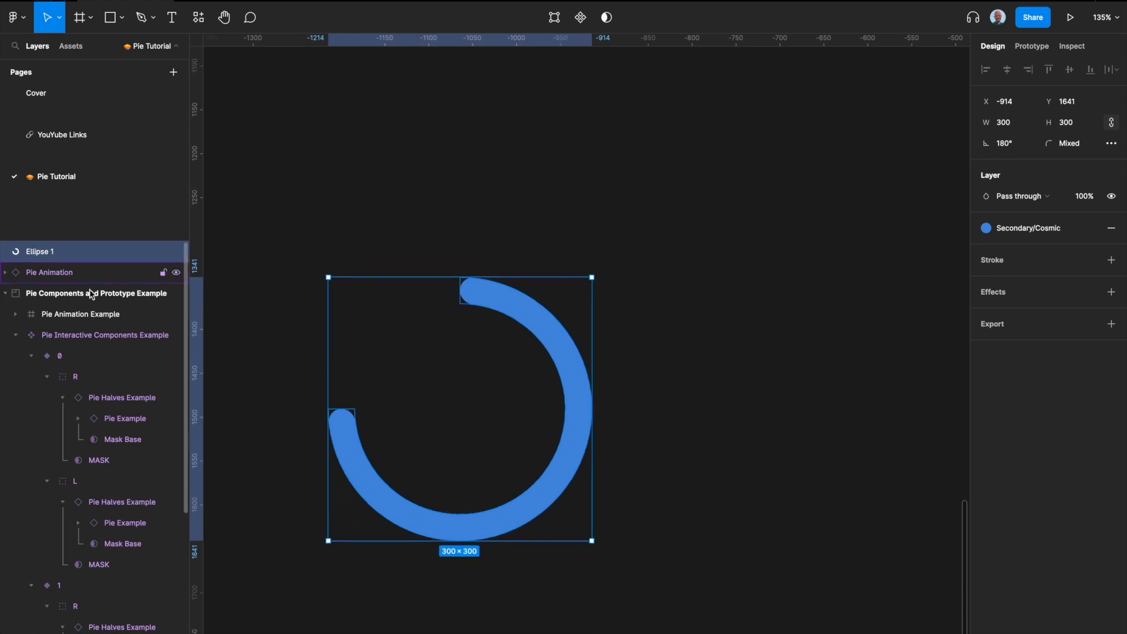
double_click(49, 253)
text(B lue)
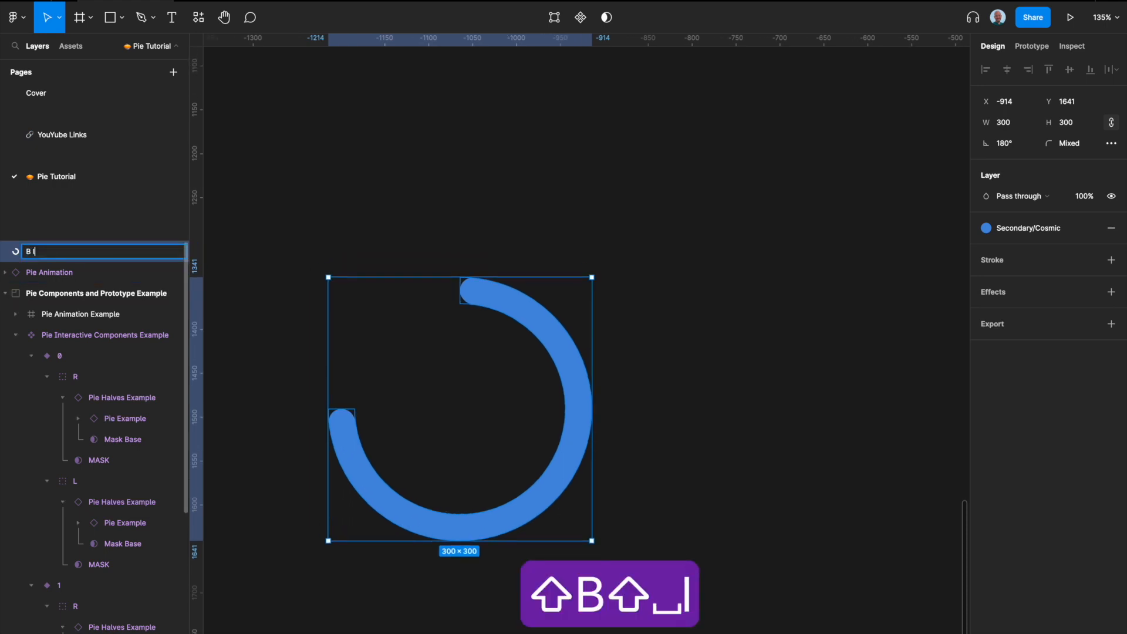
key(BackSpace)
key(BackSpace)
key(BackSpace)
key(BackSpace)
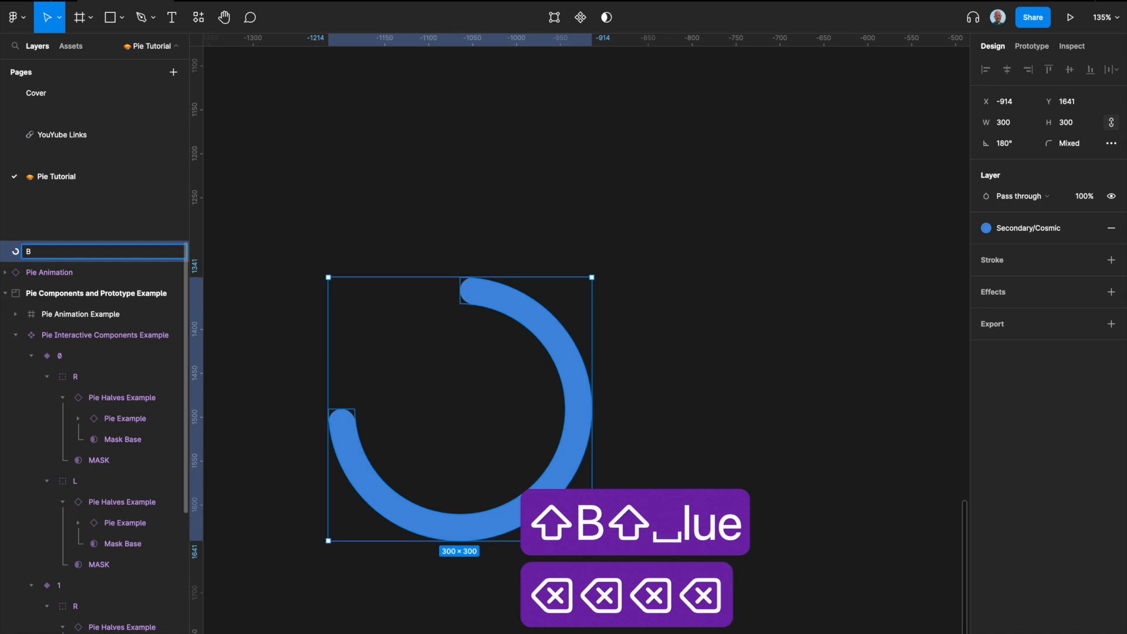
text(lue)
key(Return)
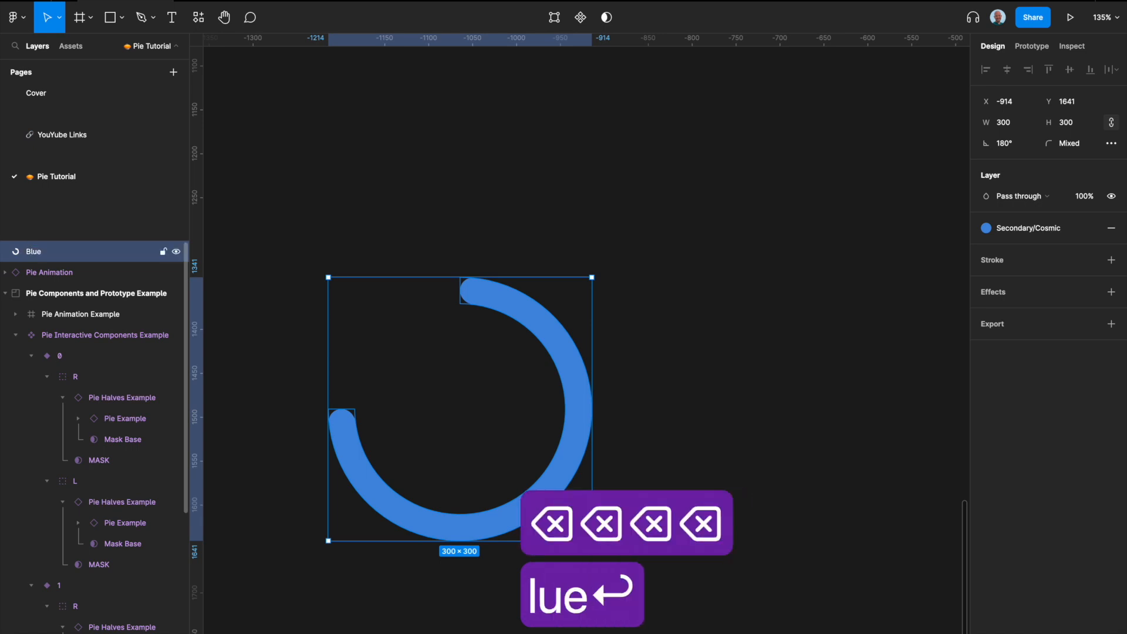
Step: Draw a 300 × 300 circle over the blue ring, align it with the ring and send it behind
click(638, 336)
key(o)
mouse_move(339, 294)
mouse_down()
mouse_move(528, 406)
mouse_move(601, 471)
mouse_up()
click(1007, 120)
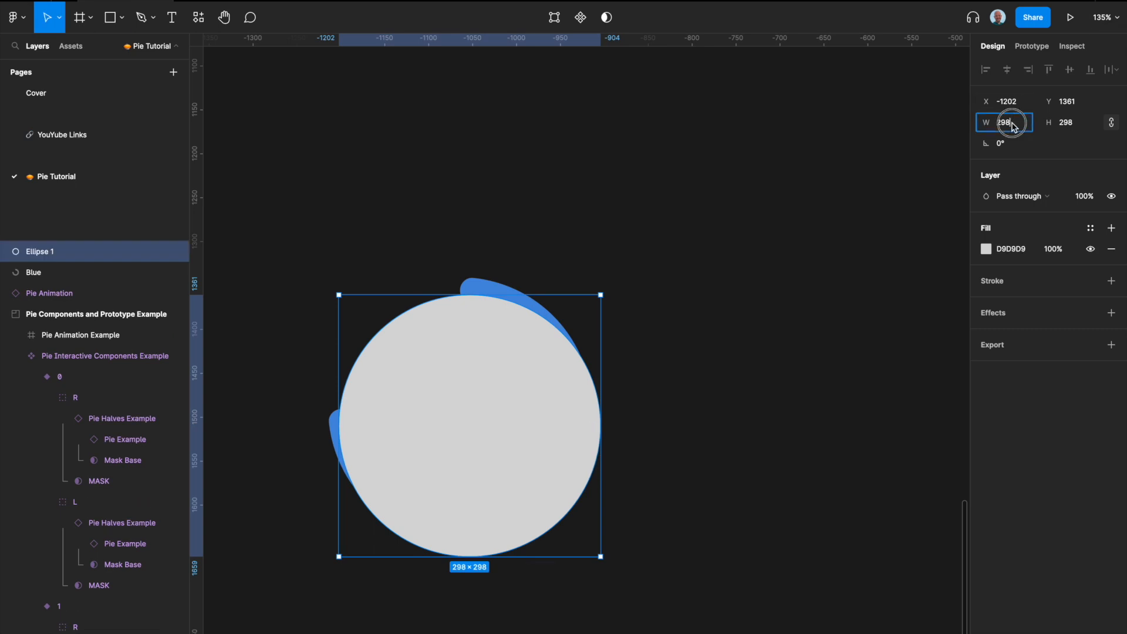
text(300)
key(Return)
drag(470, 370, 464, 356)
key(super+bracketleft)
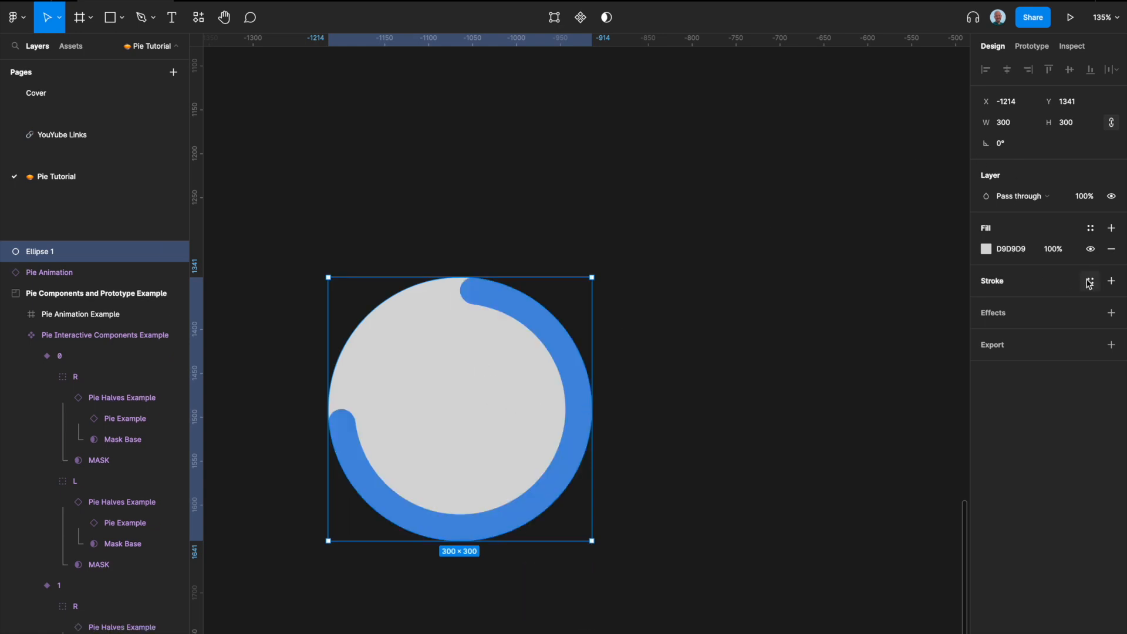
Step: Add an inside stroke with a weight of 30 to the grey circle
click(1092, 283)
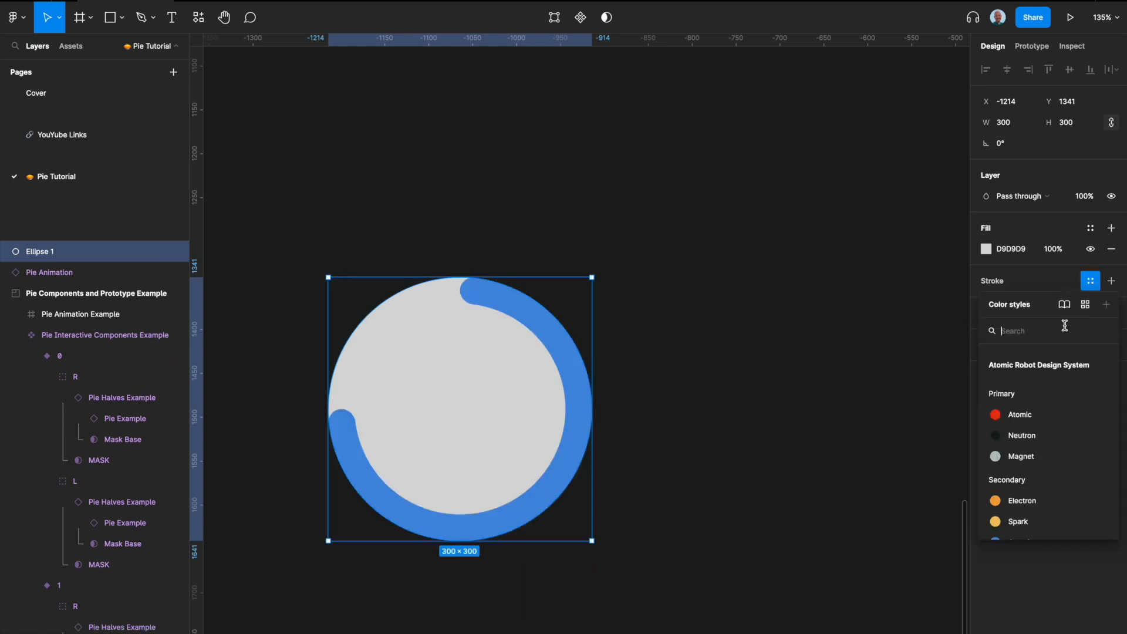
click(1091, 282)
click(1058, 287)
click(1063, 324)
text(30)
key(Return)
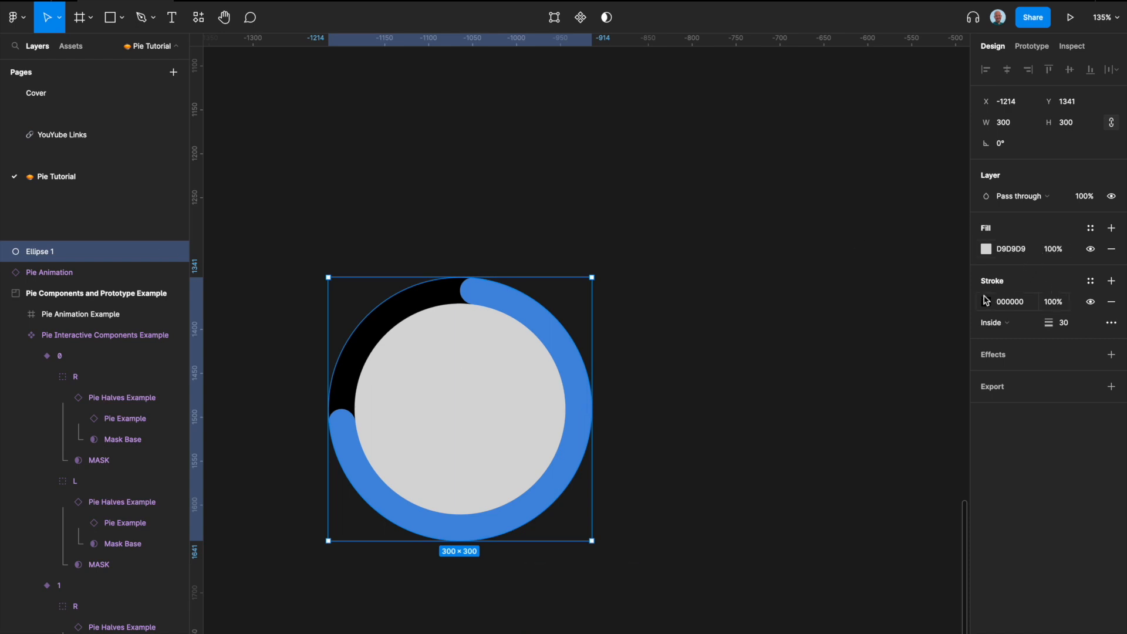
Step: Apply the Mono/200 color style to the circle's stroke
click(1091, 281)
scroll(1025, 424, down, 3)
scroll(1026, 424, down, 5)
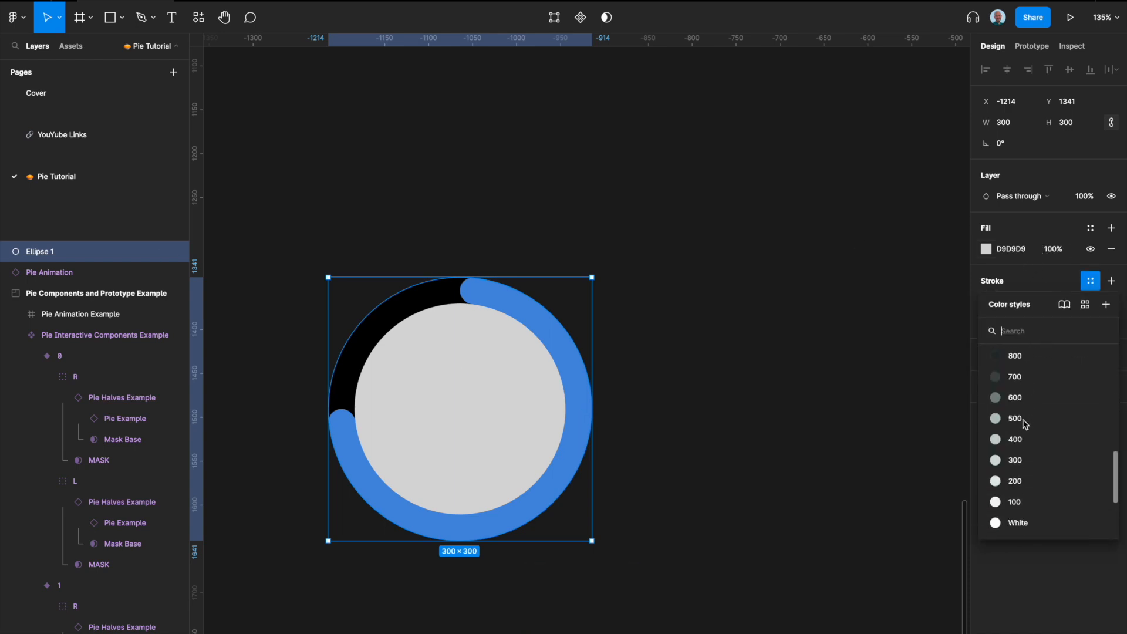
click(1024, 422)
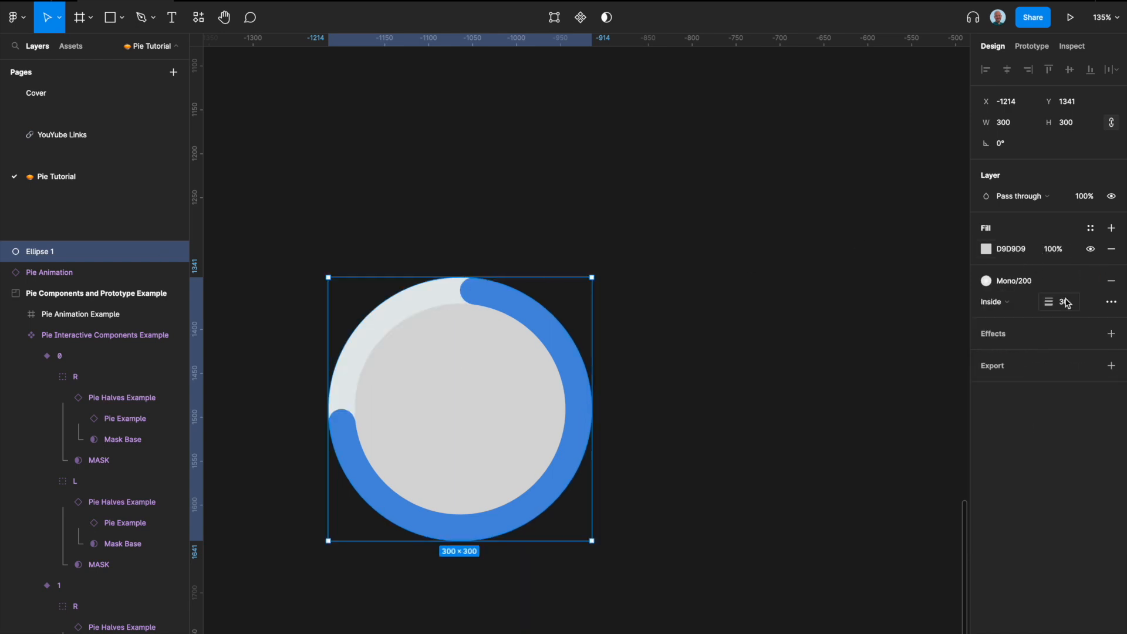
Step: Try the Mono/400 style on the circle's stroke and remove the circle's fill
click(1036, 282)
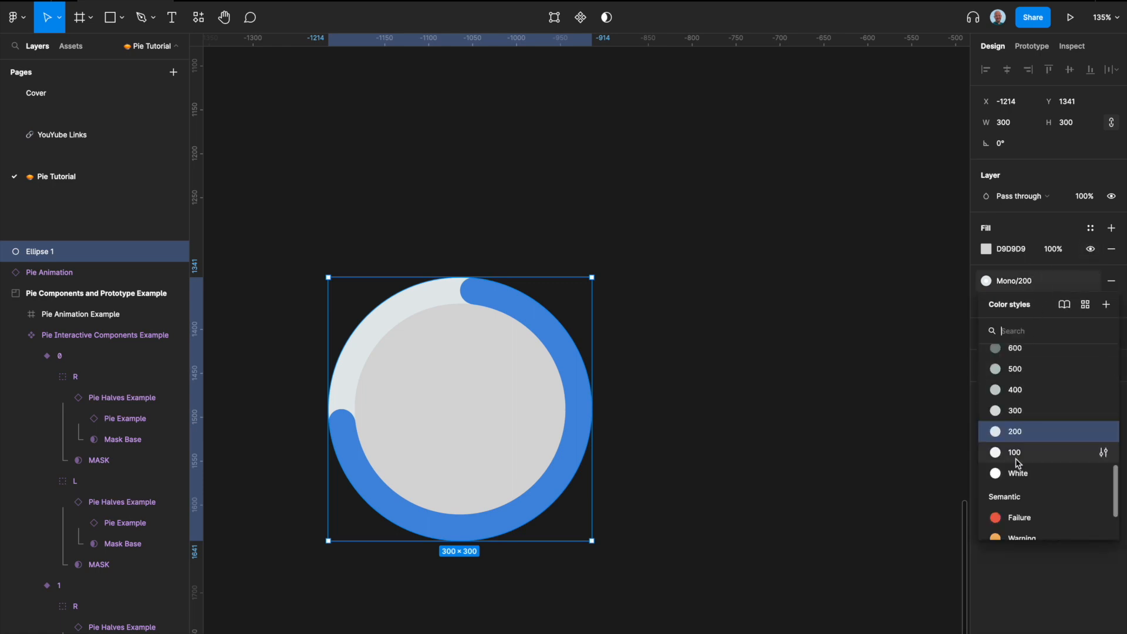
click(1022, 390)
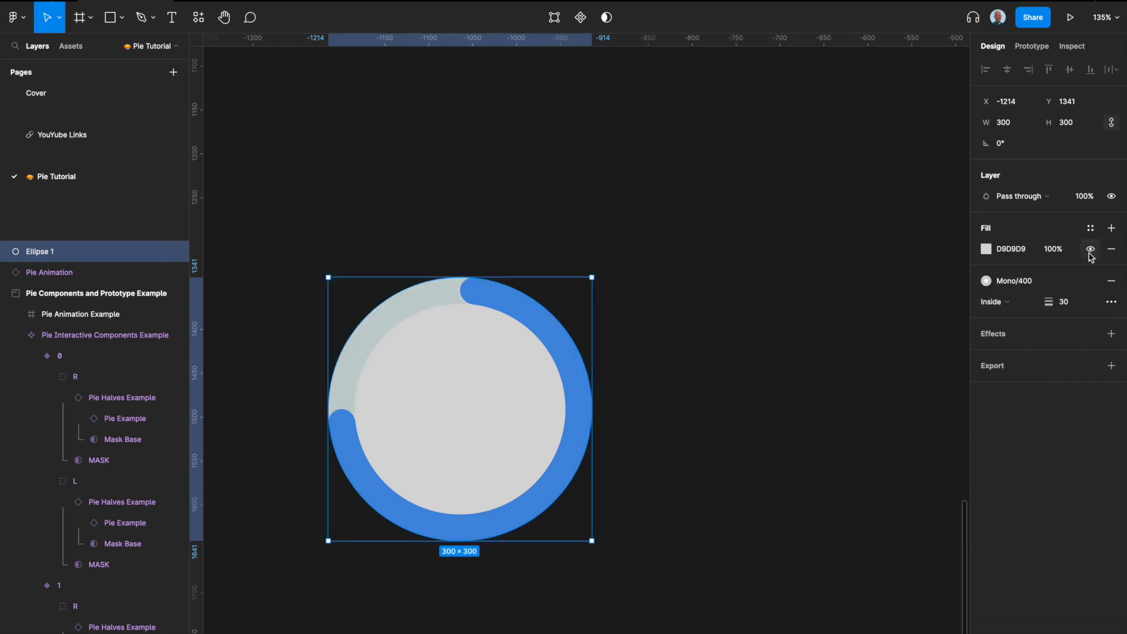
click(1111, 249)
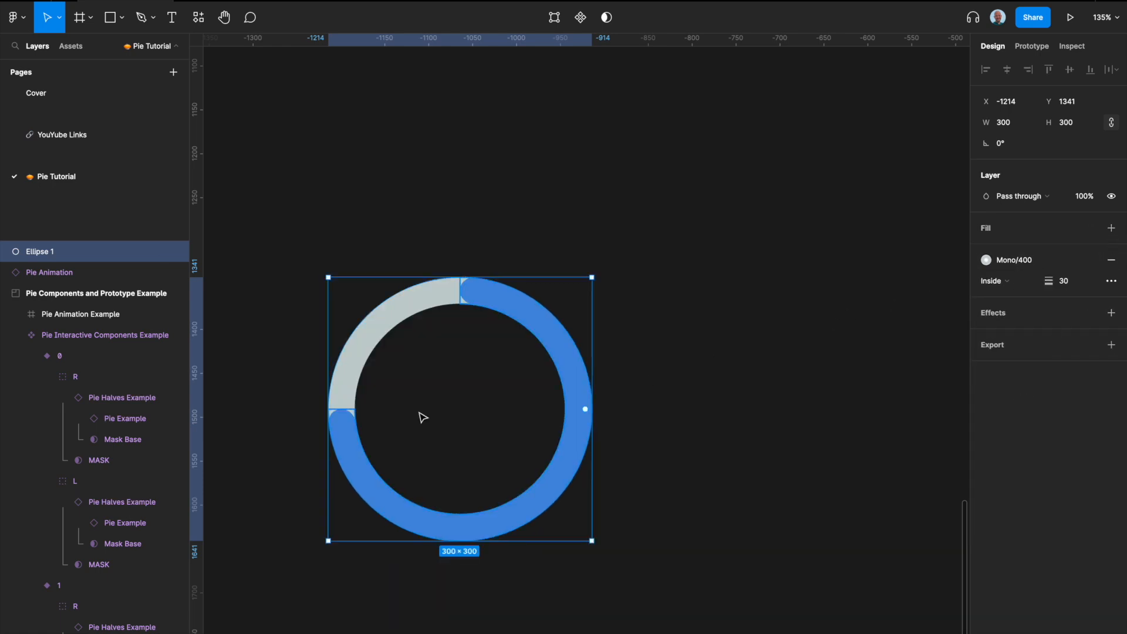
Step: Set the circle's stroke color style to Mono/300
click(1015, 262)
click(1022, 455)
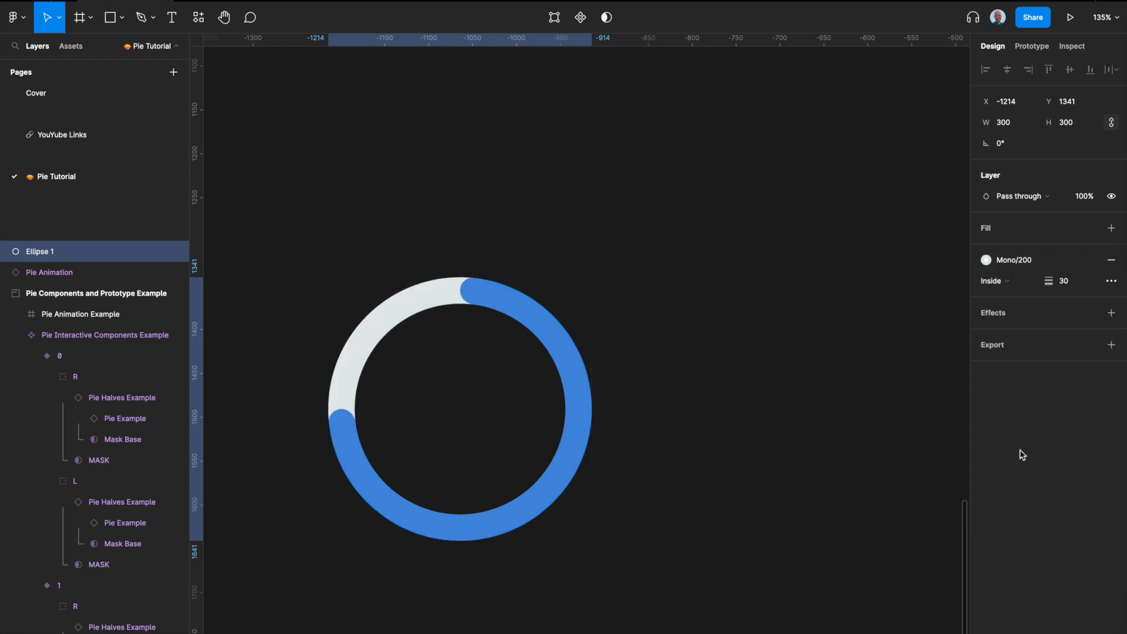
scroll(611, 306, down, 5)
scroll(611, 307, up, 5)
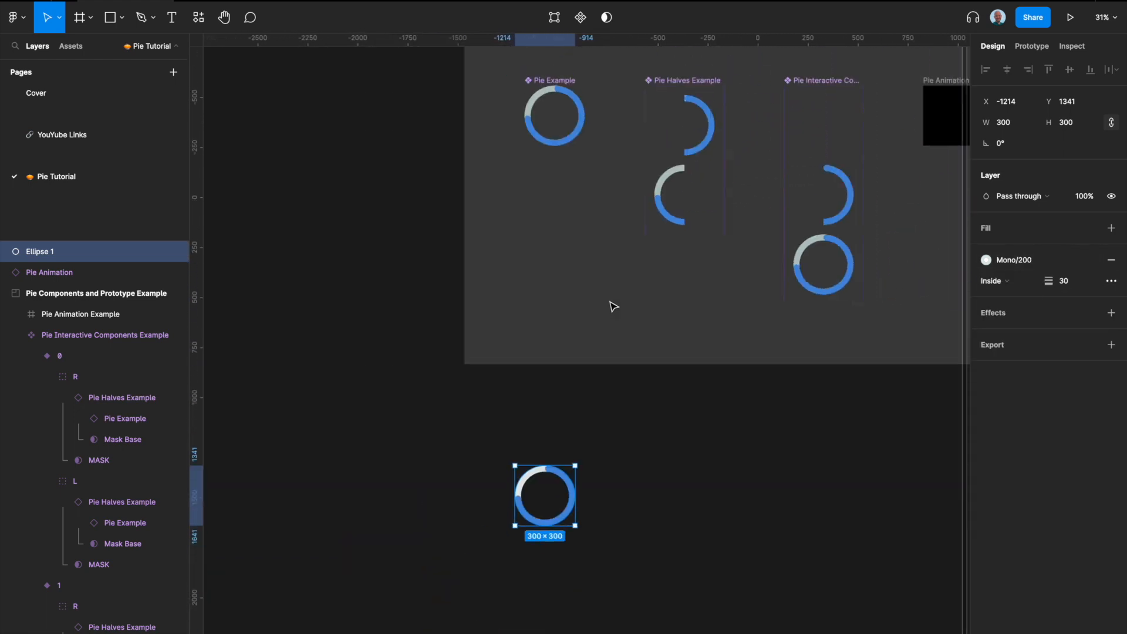
scroll(613, 307, down, 1)
scroll(515, 540, up, 5)
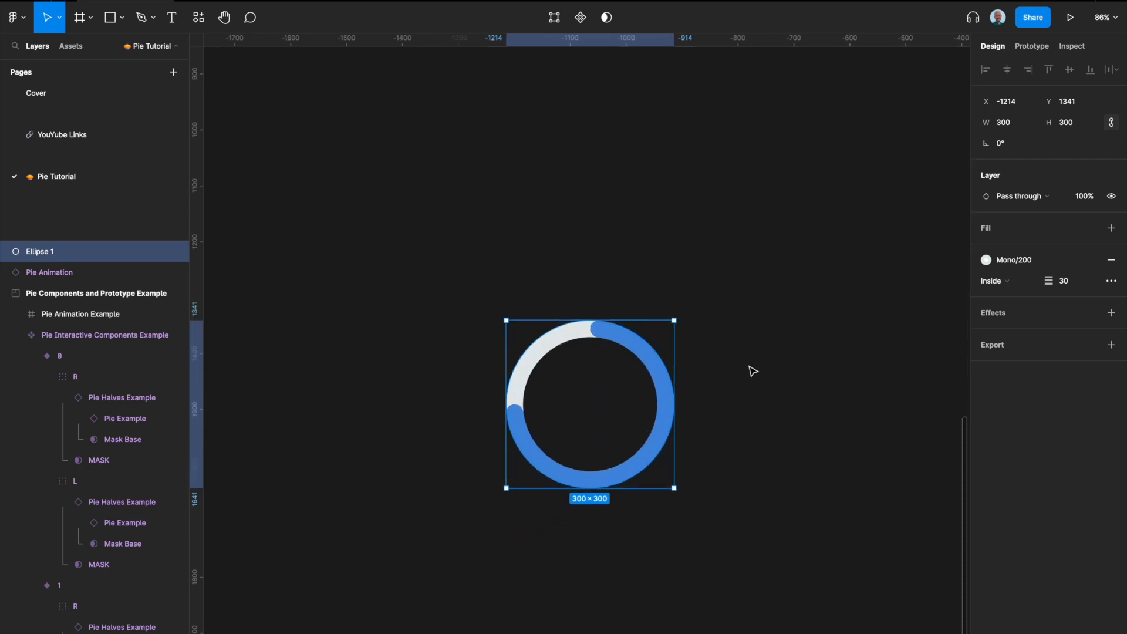
click(1016, 259)
click(1029, 395)
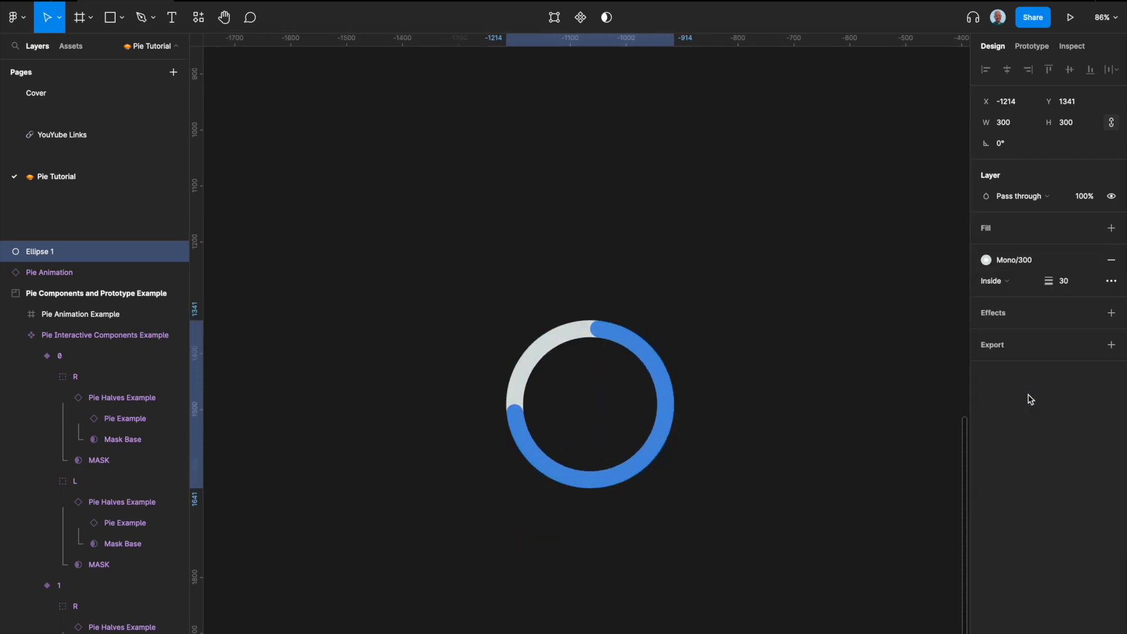
Step: Rename the grey circle layer to Gray
scroll(762, 344, right, 1)
click(734, 366)
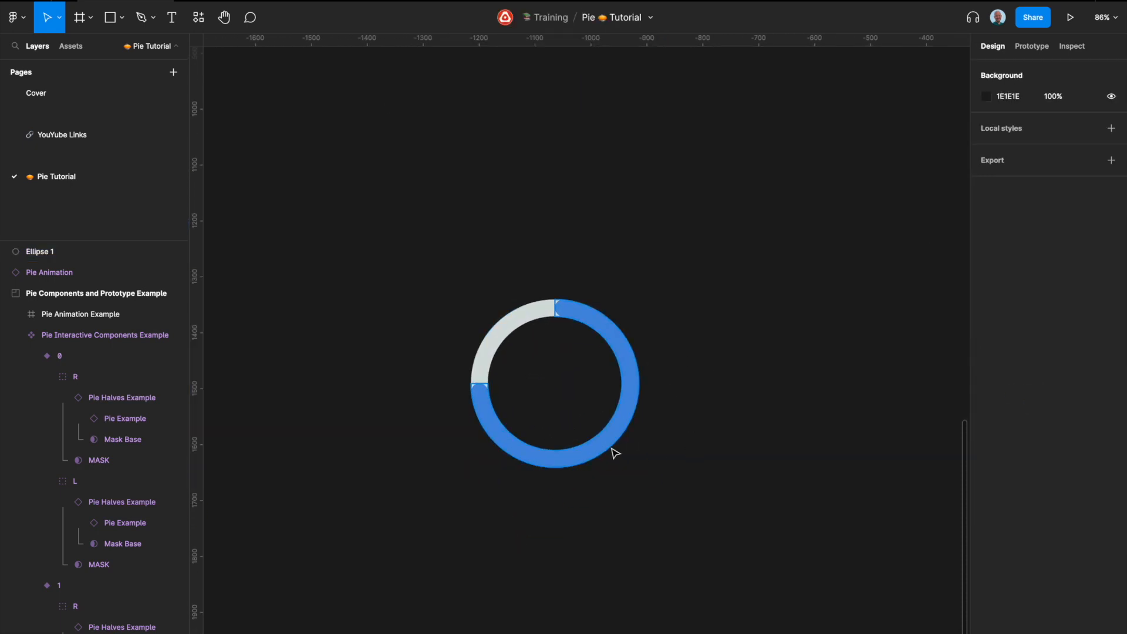
scroll(614, 452, up, 3)
click(445, 273)
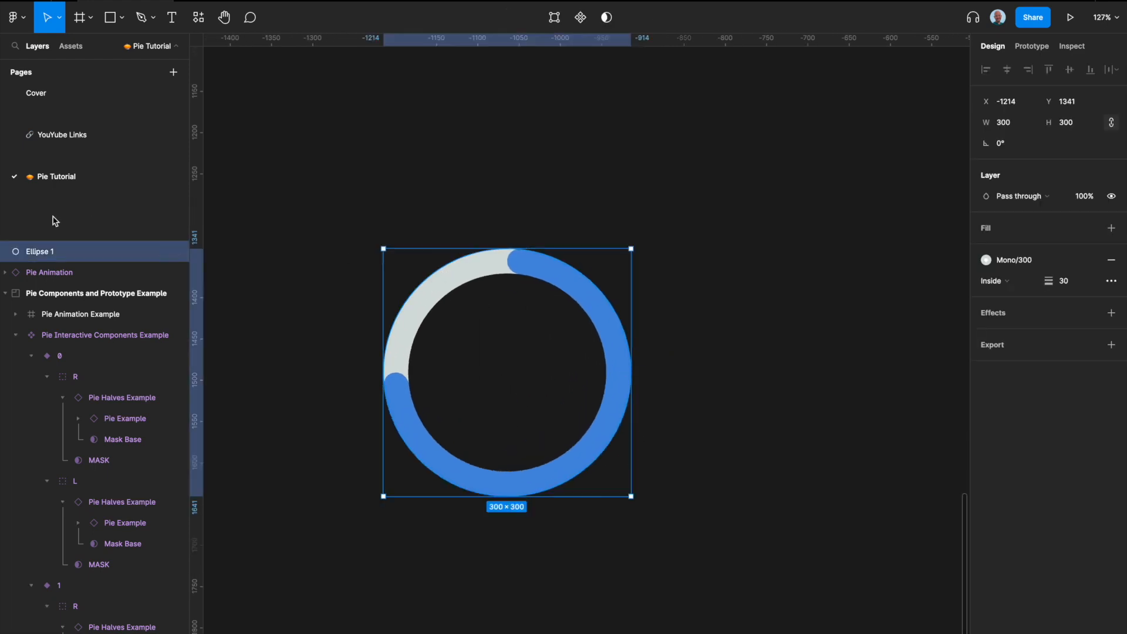
double_click(51, 253)
text(Gray)
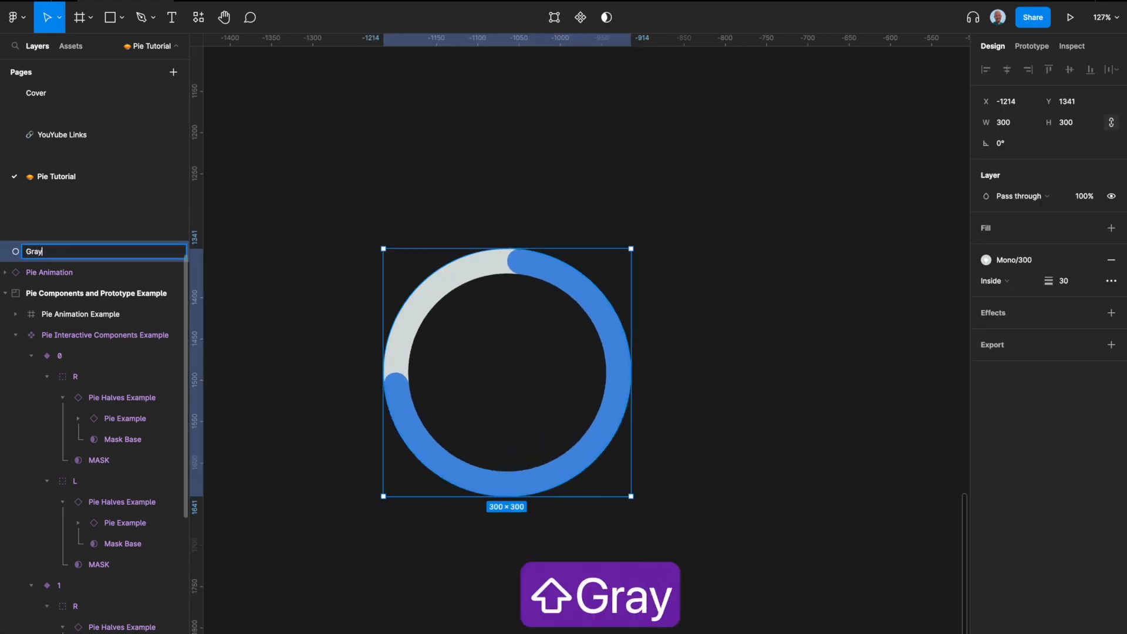
key(Return)
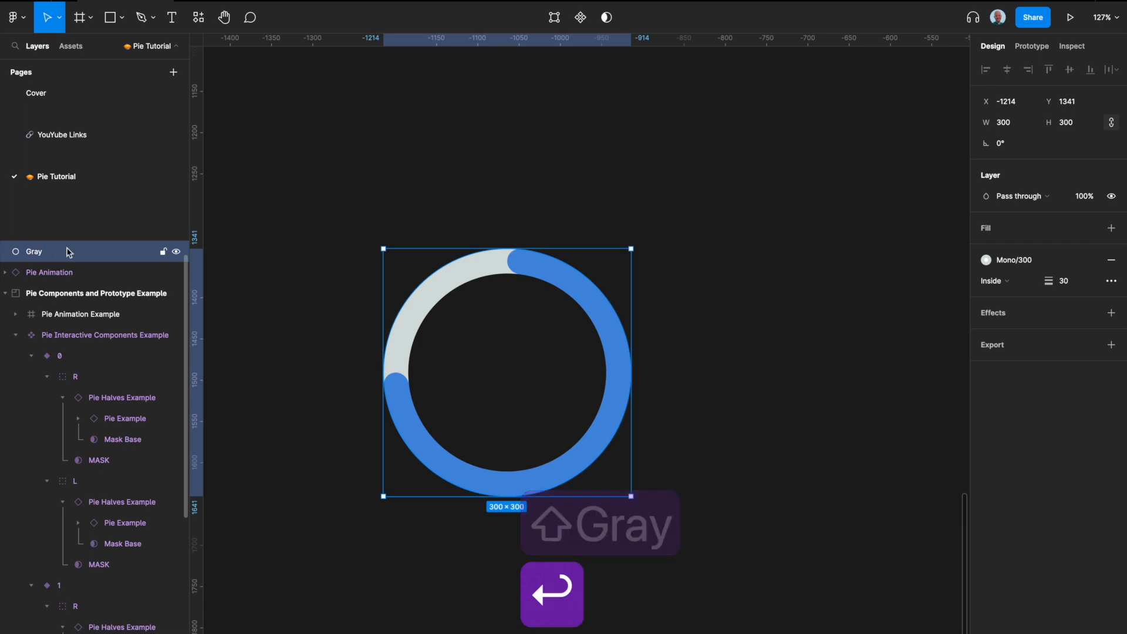
Step: Select both rings and turn them into a component named Pie
drag(698, 465, 320, 237)
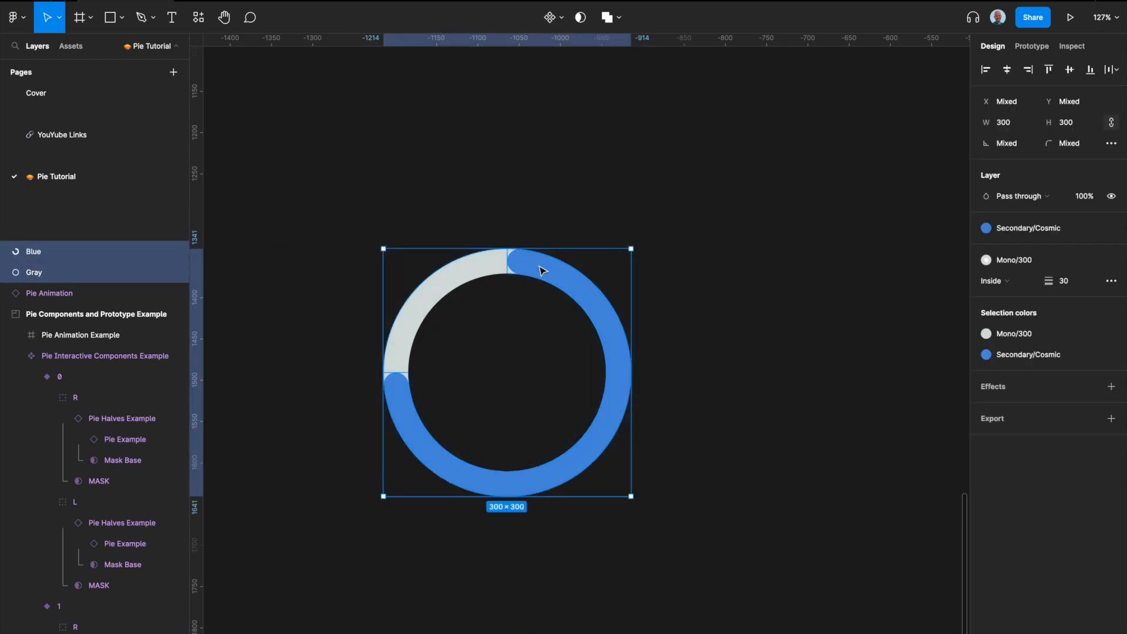
key(ctrl+alt+k)
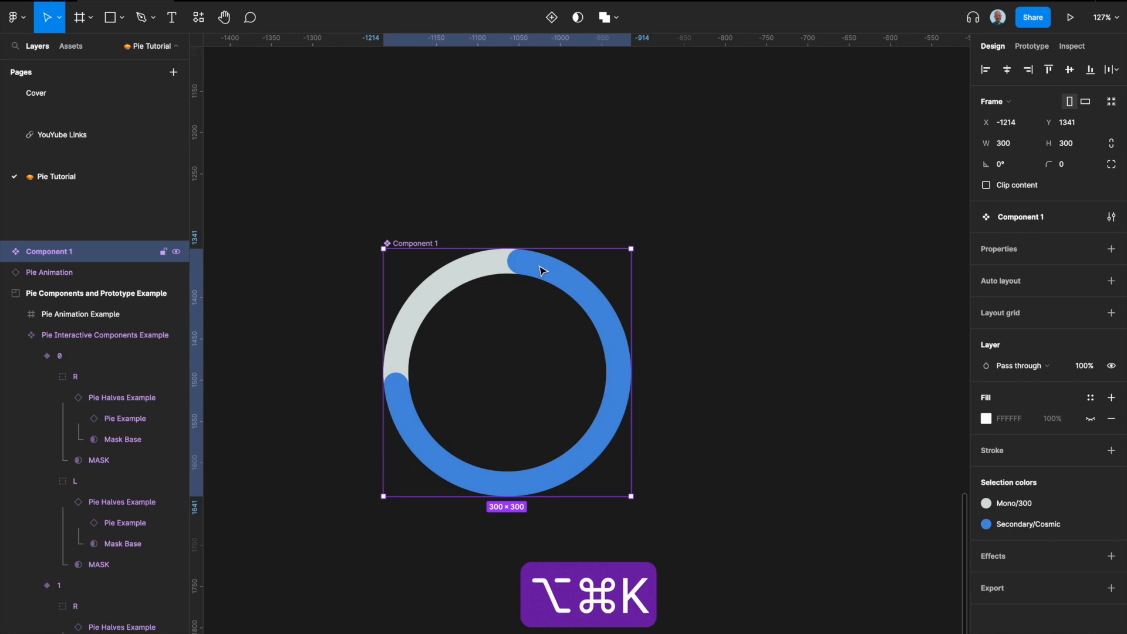
double_click(419, 244)
text(Pie)
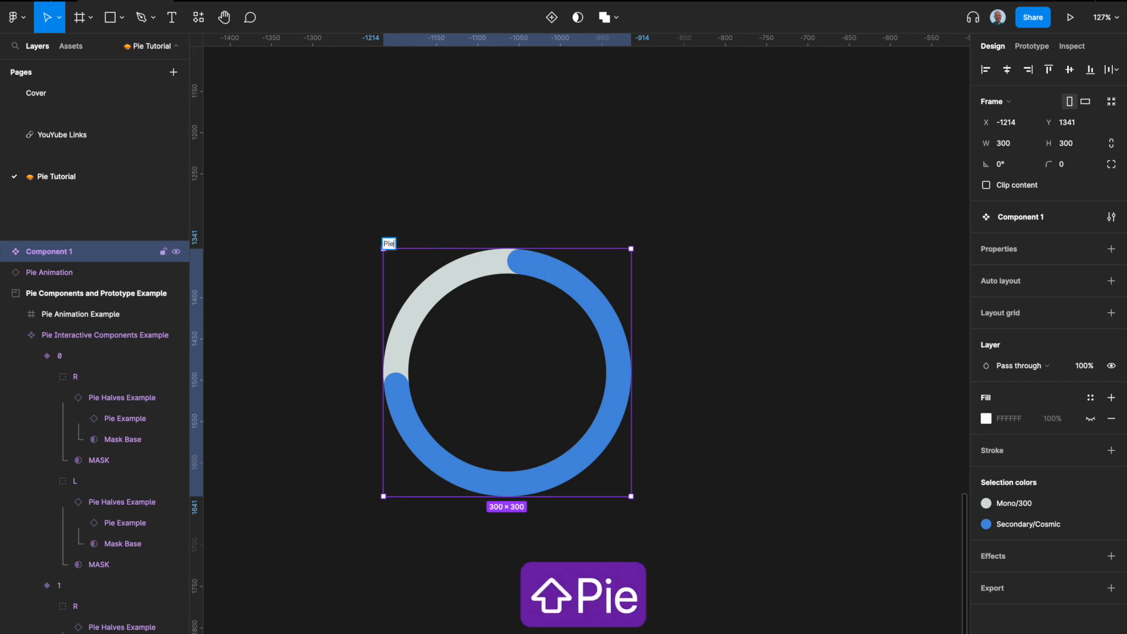
key(Return)
Step: Duplicate the Pie component as an instance placed to its right
click(456, 219)
scroll(456, 219, down, 3)
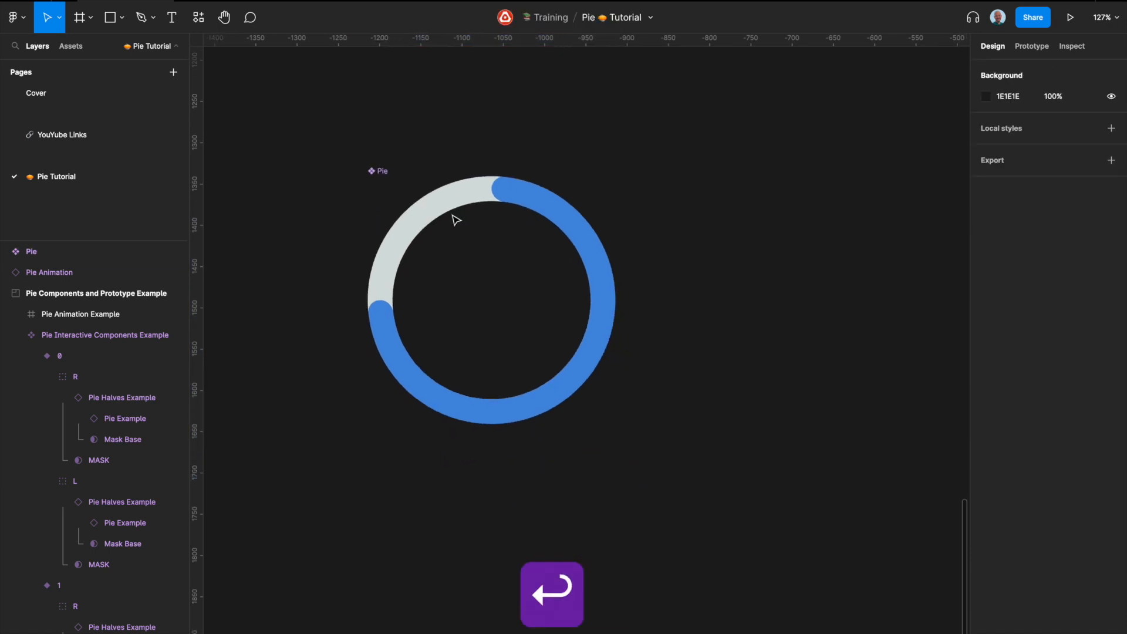
scroll(455, 220, up, 3)
click(394, 294)
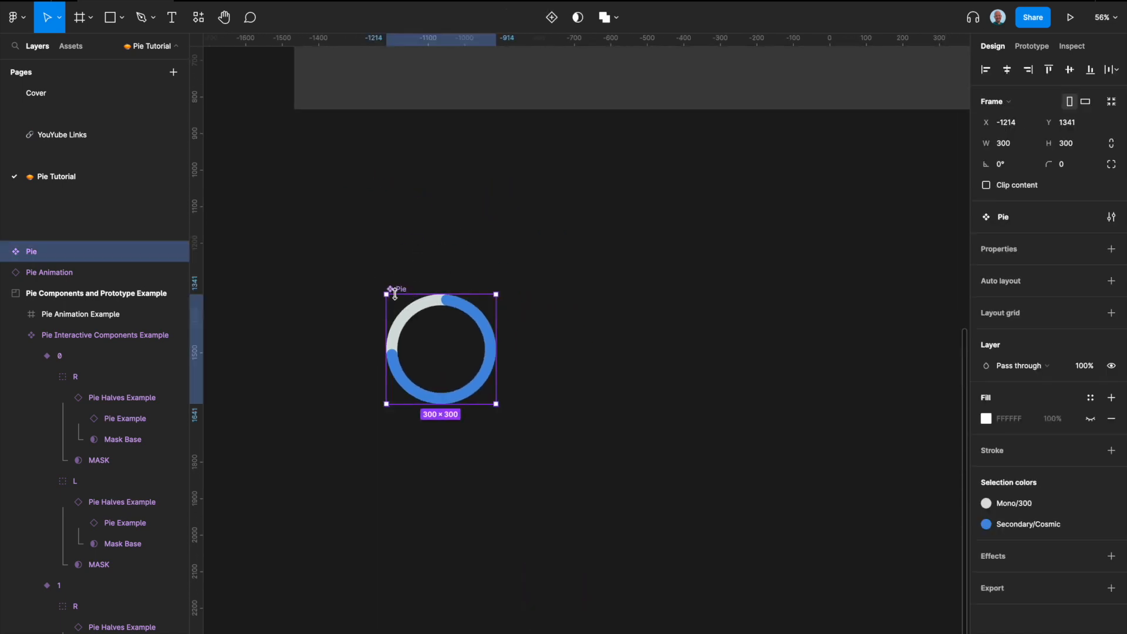
scroll(394, 293, down, 3)
scroll(395, 292, down, 4)
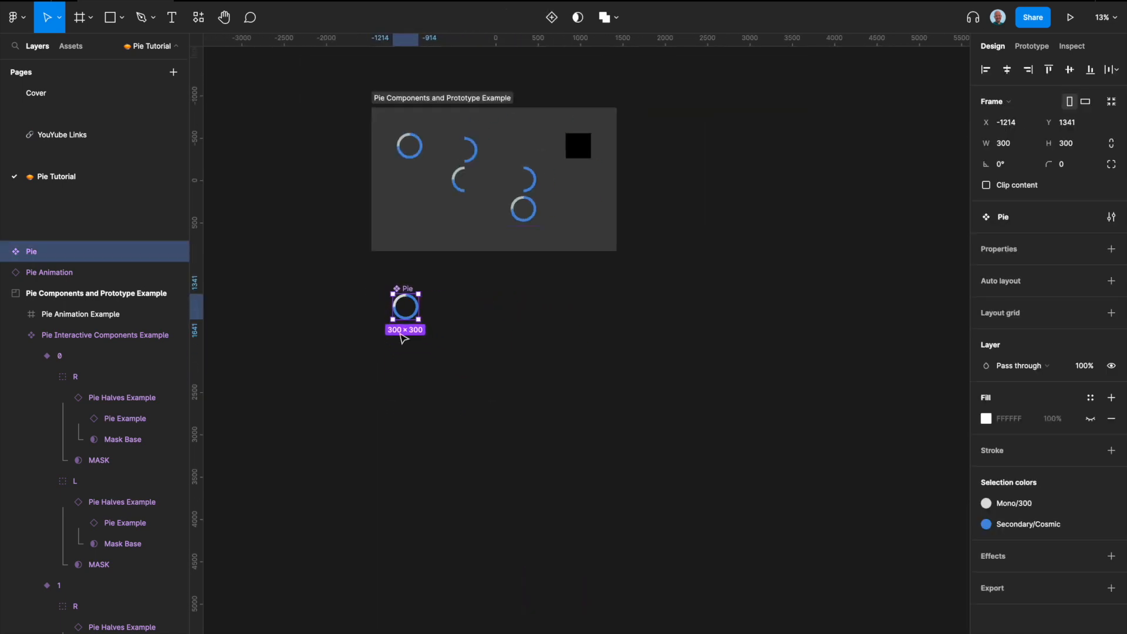
scroll(402, 338, up, 3)
scroll(452, 320, up, 3)
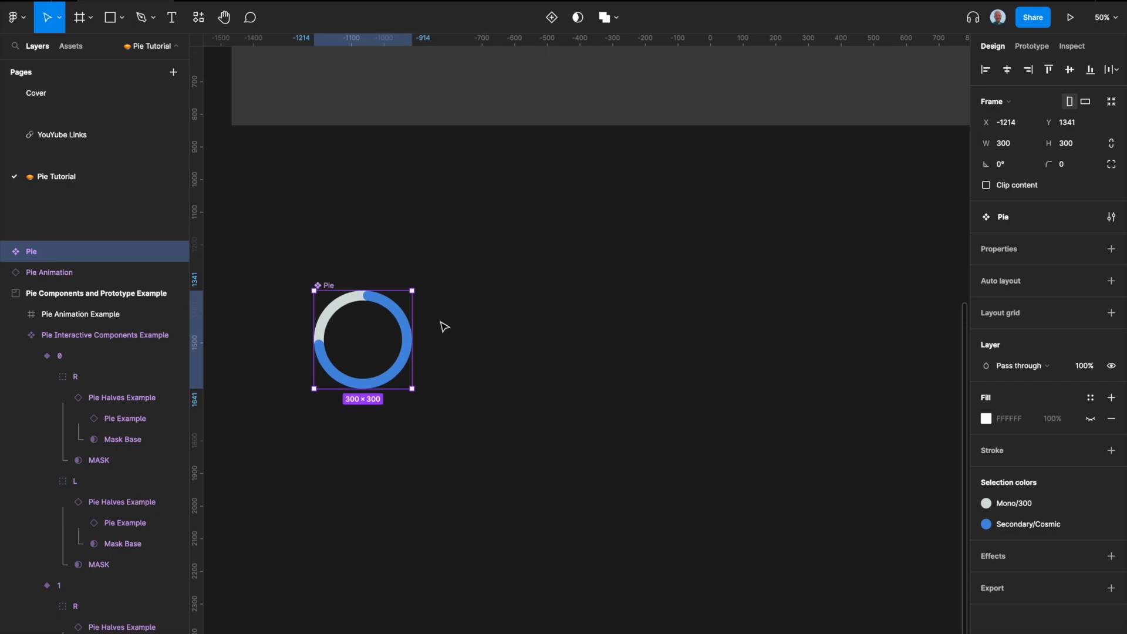
drag(338, 305, 561, 306)
Step: Convert the duplicated instance into a new component named Pie Halves
scroll(483, 324, right, 1)
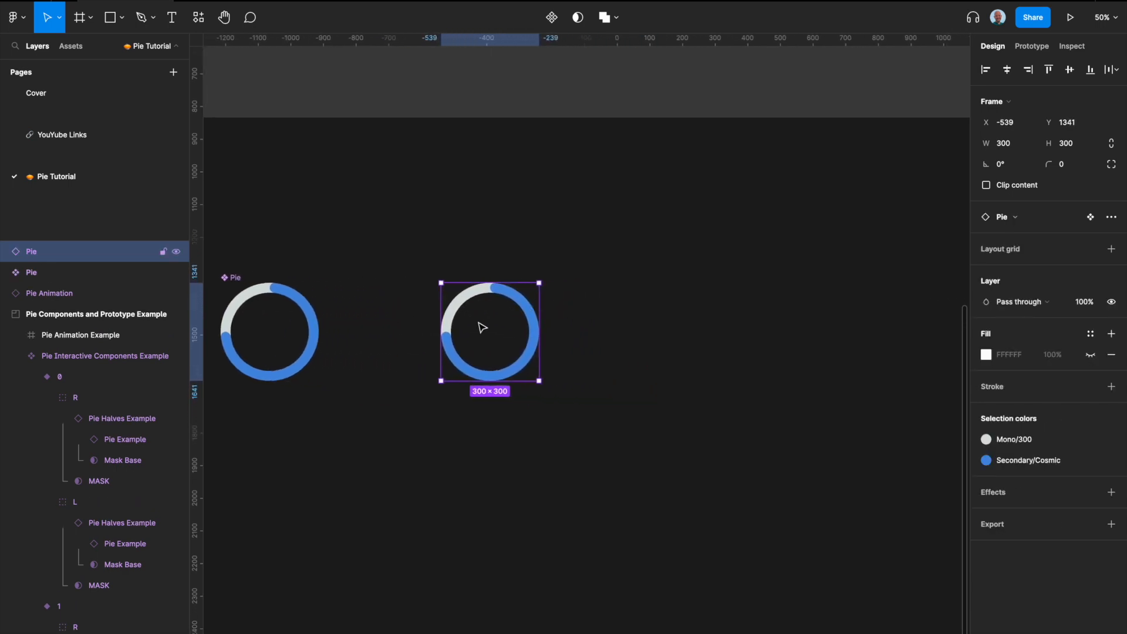
scroll(491, 305, up, 3)
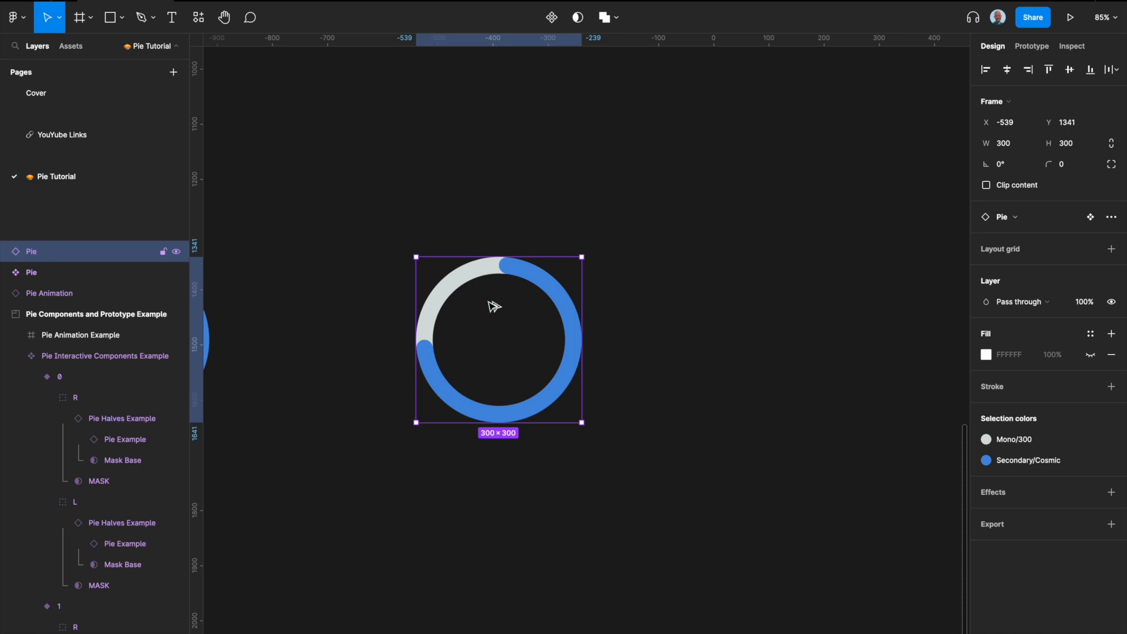
key(alt+super+k)
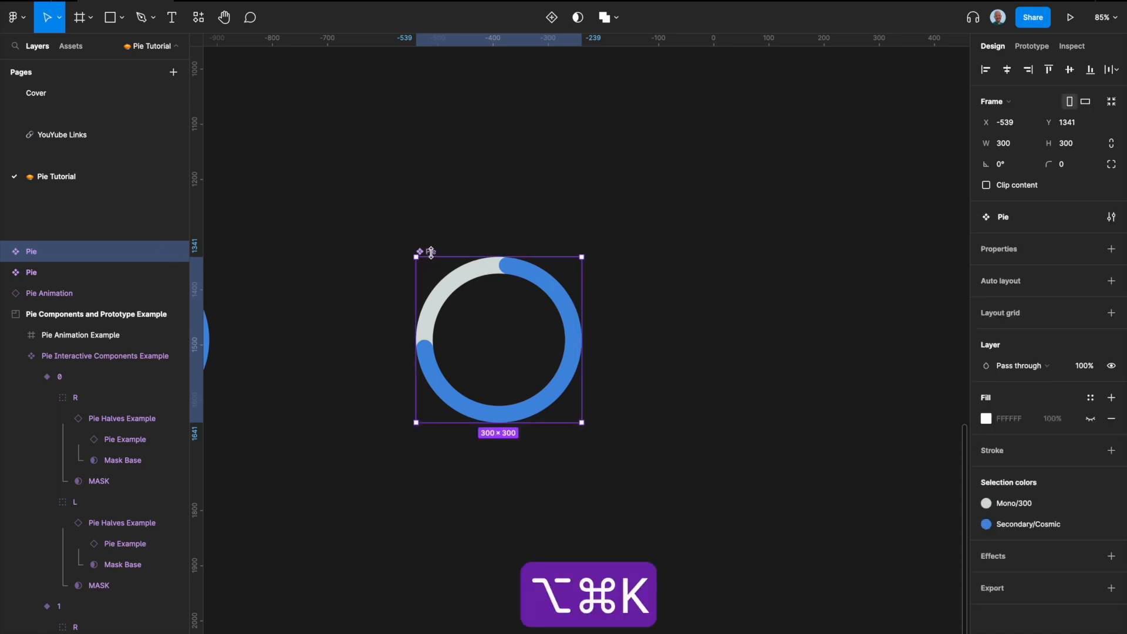
double_click(432, 252)
text(Pie )
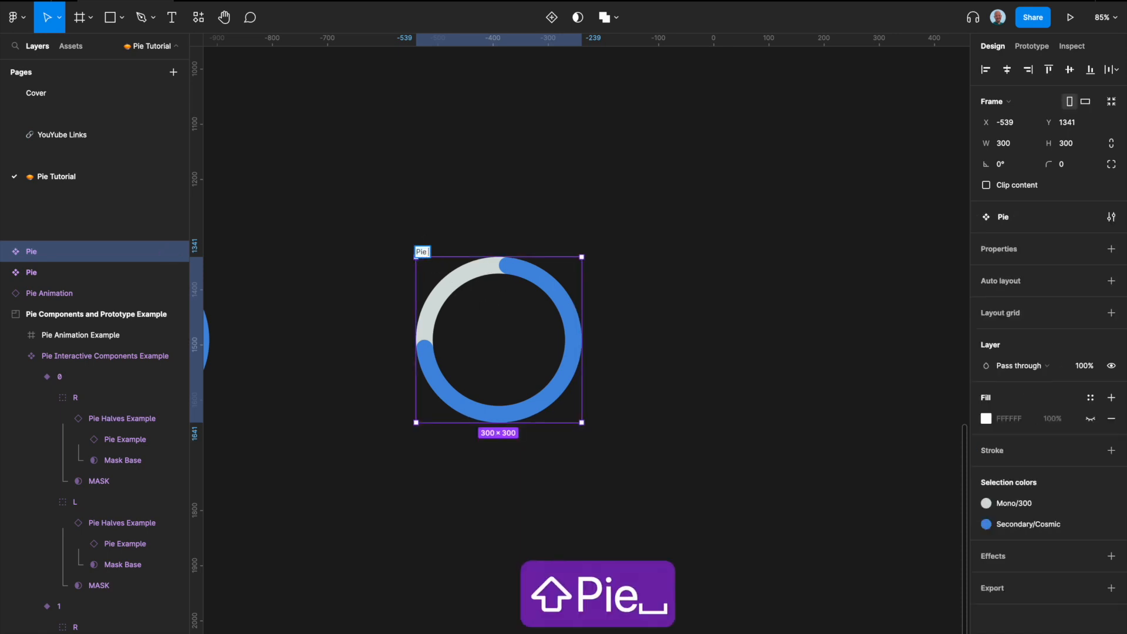
text(Halves)
key(Return)
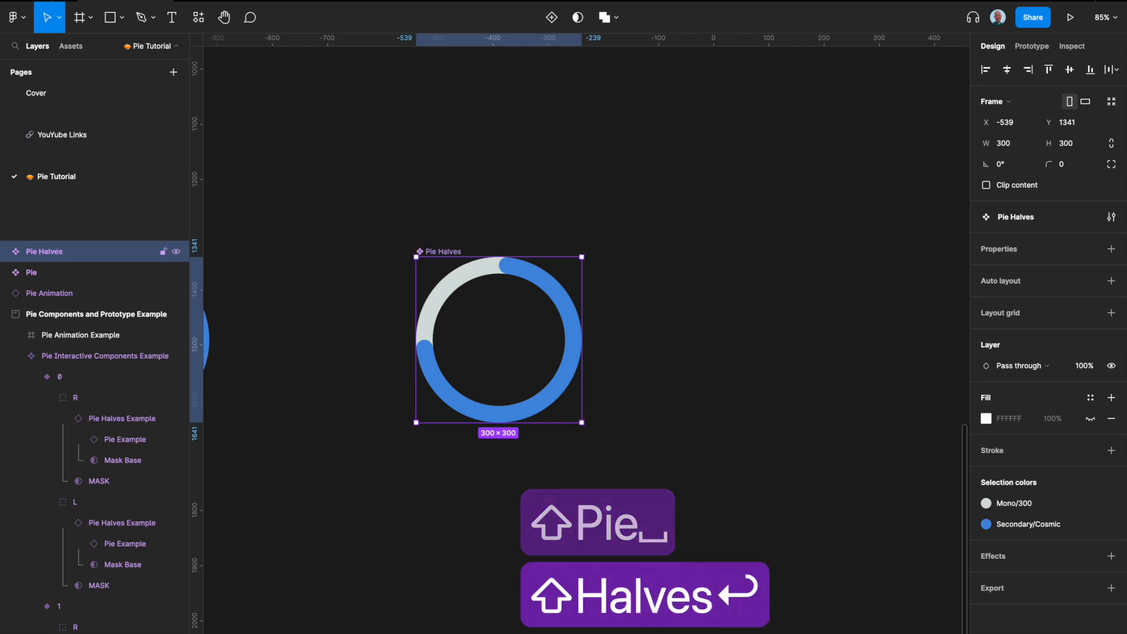
Step: Draw a 150 × 300 rectangle covering the right half of the Pie Halves ring
scroll(470, 362, up, 5)
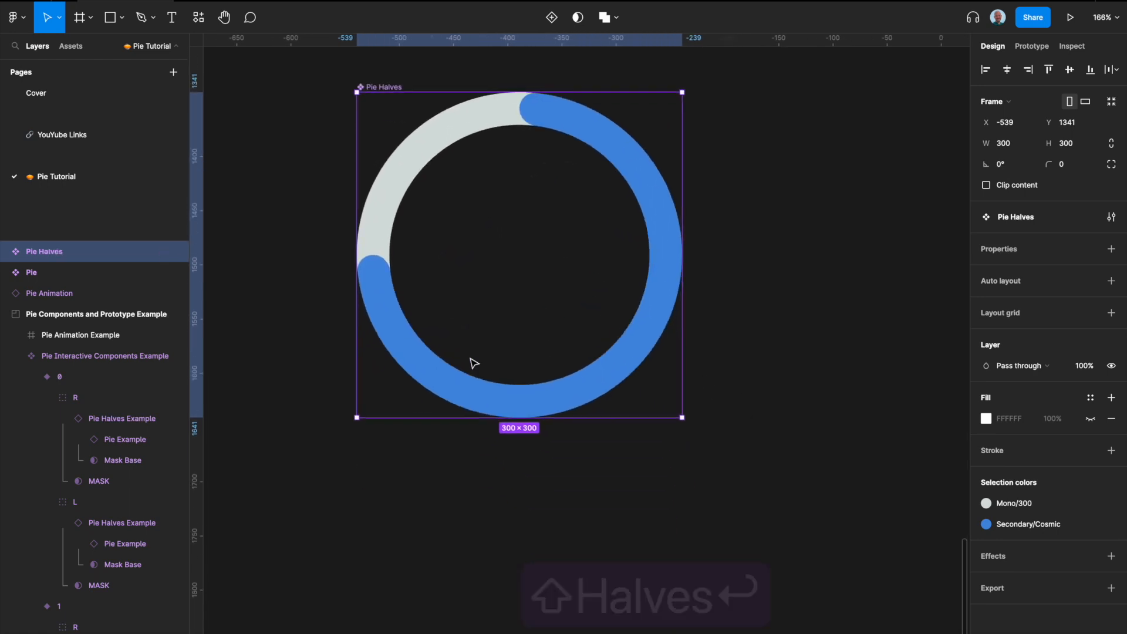
scroll(499, 291, up, 1)
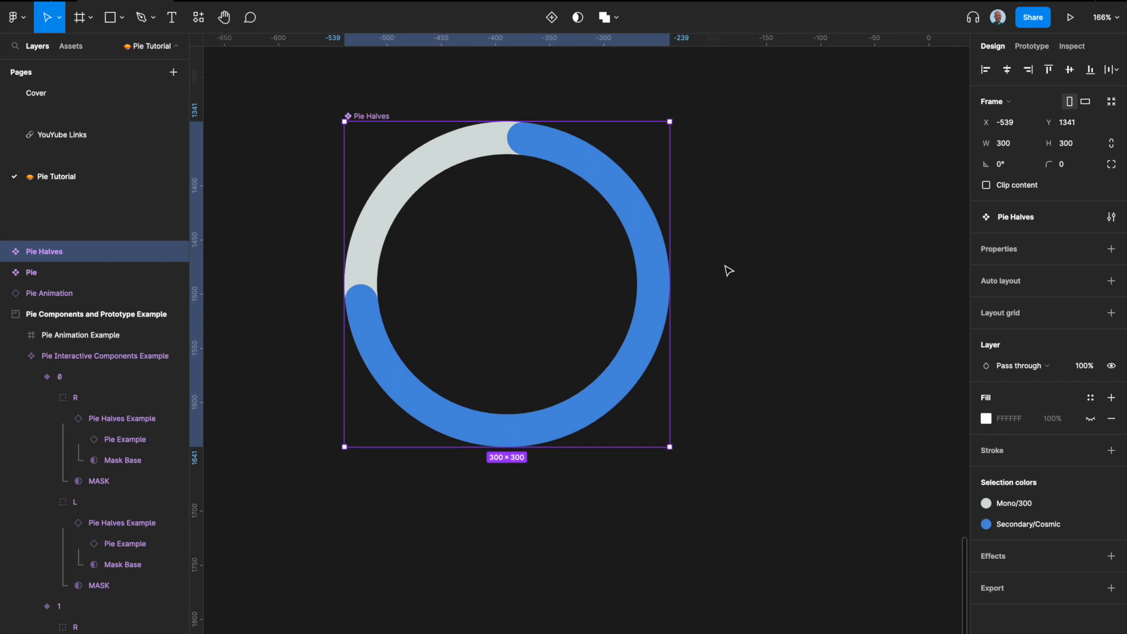
scroll(726, 269, up, 2)
key(r)
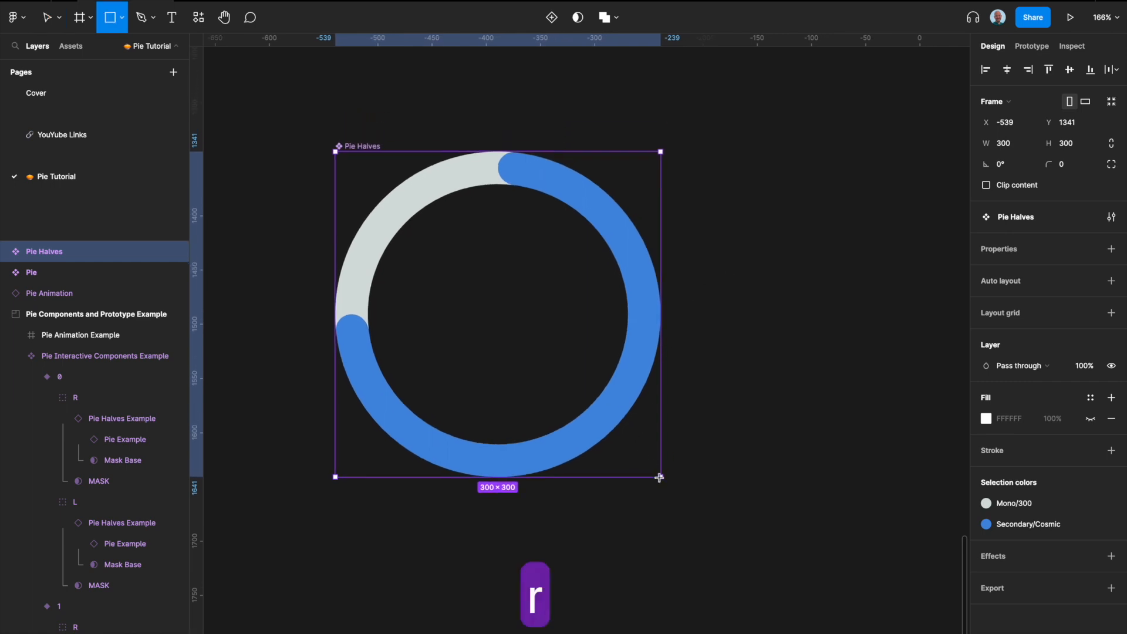
mouse_move(661, 478)
mouse_down()
mouse_move(617, 368)
mouse_move(498, 153)
mouse_up()
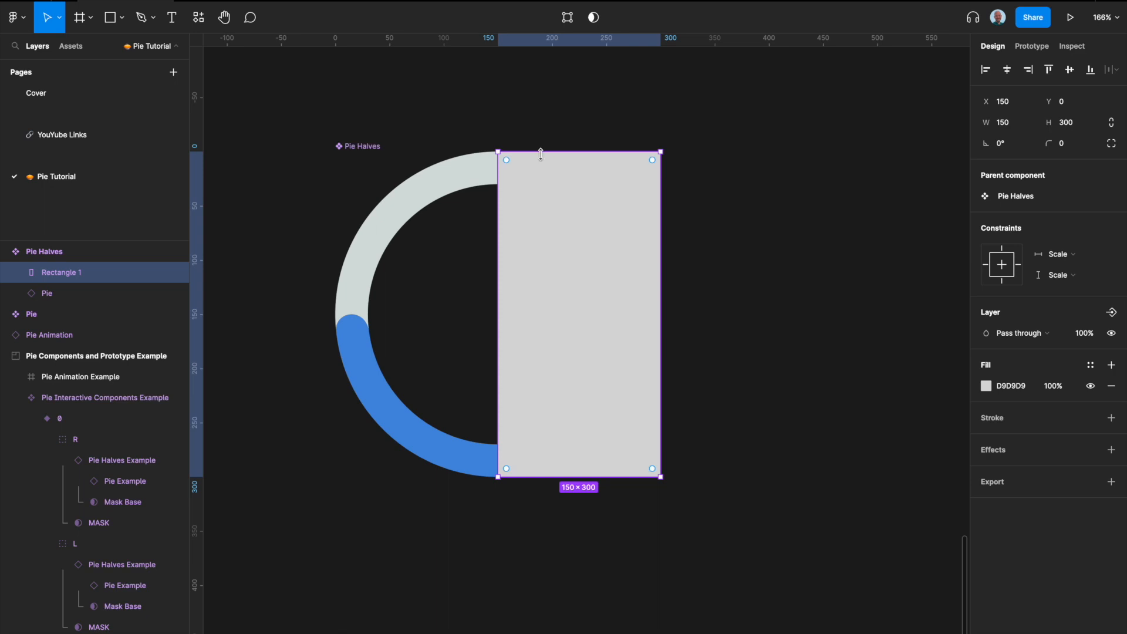
key(Return)
click(498, 315)
key(p)
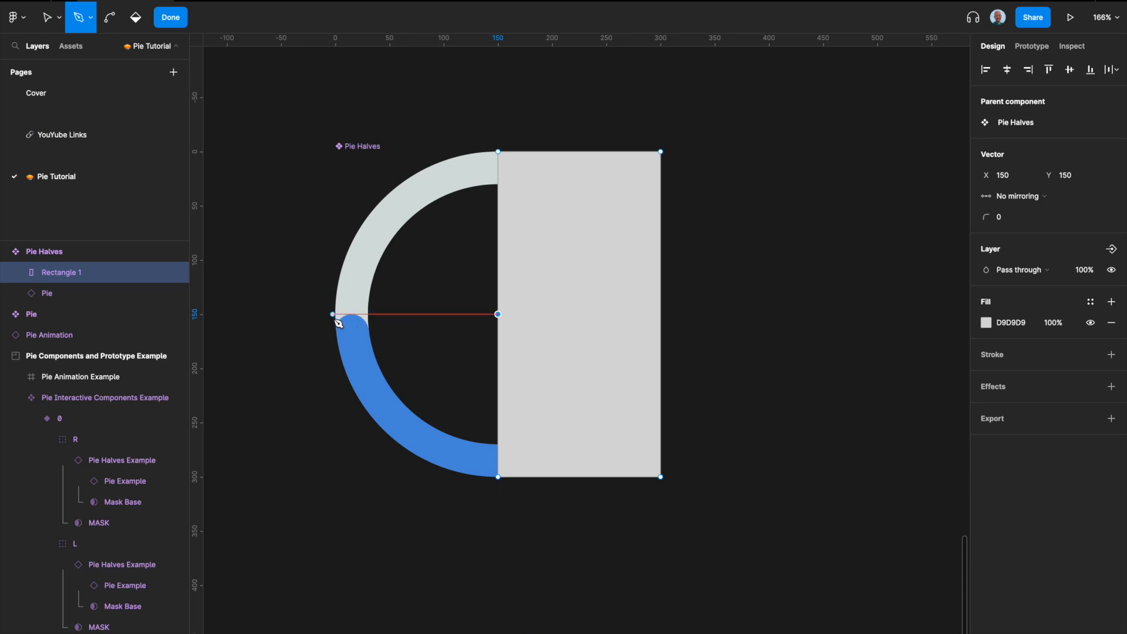
key(Escape)
key(Return)
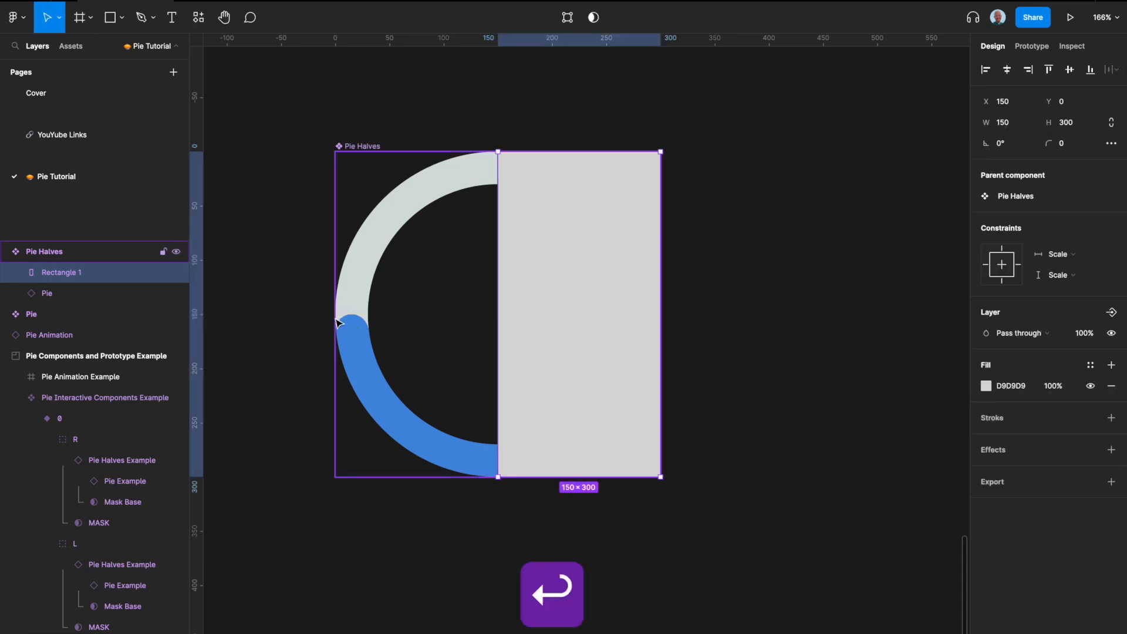
key(Return)
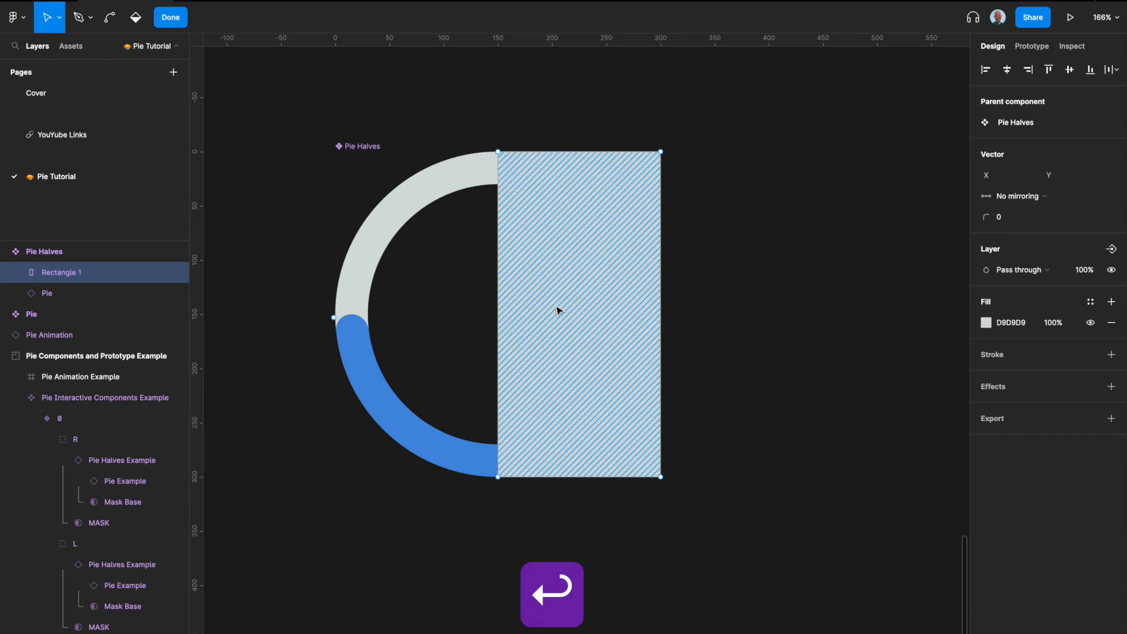
key(BackSpace)
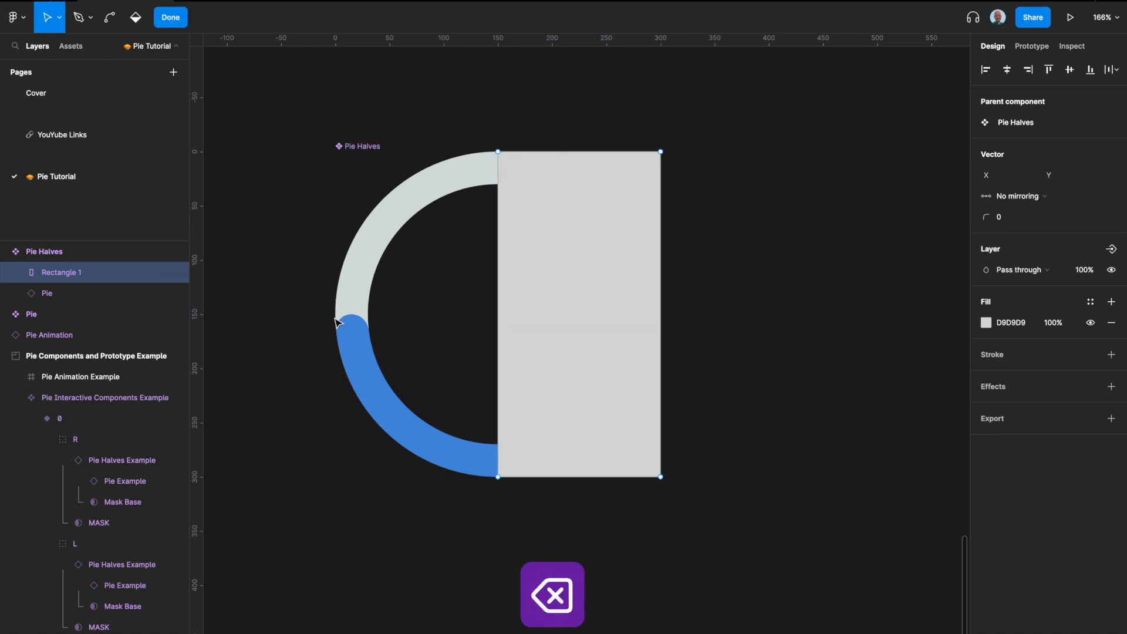
Step: Edit the rectangle's path, adding a horizontal segment from its left edge midpoint to the ring's outer left edge
key(p)
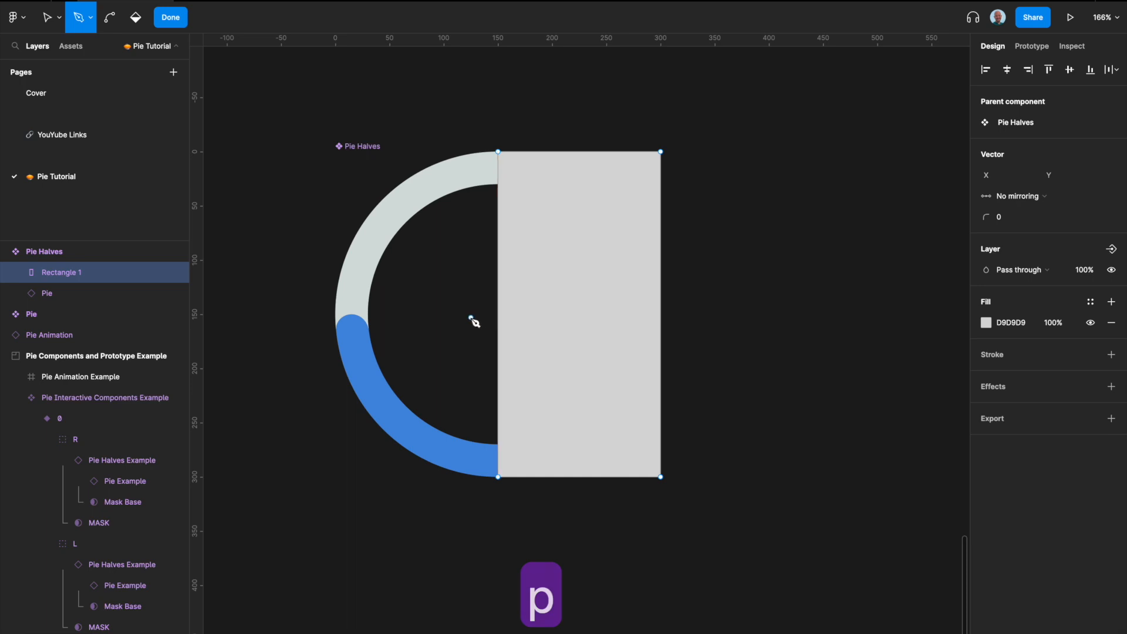
click(497, 314)
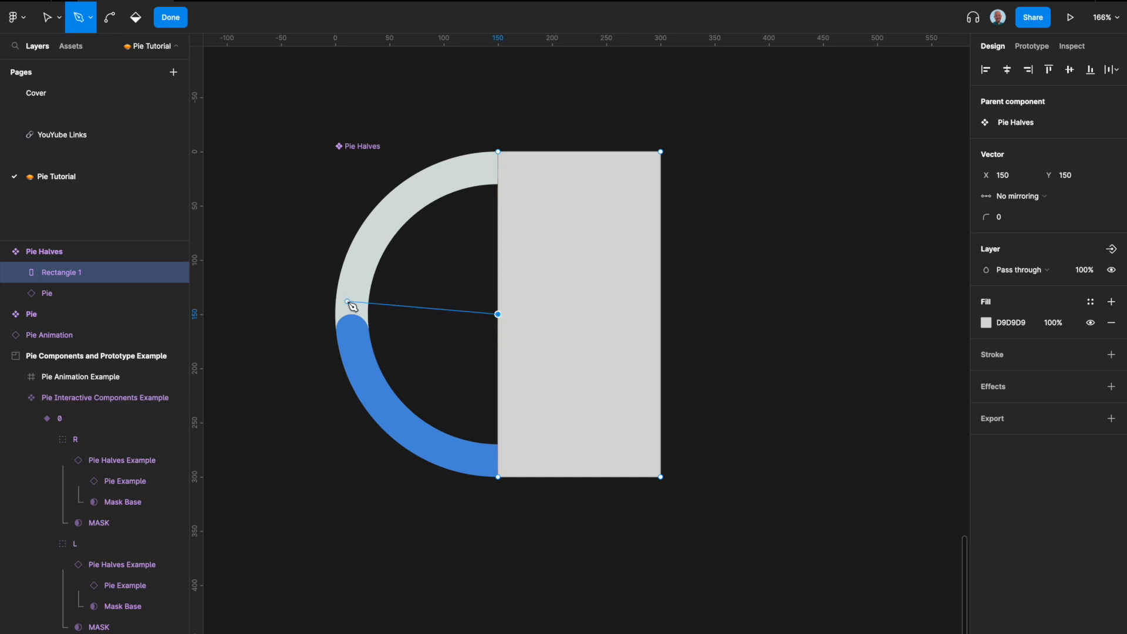
click(334, 315)
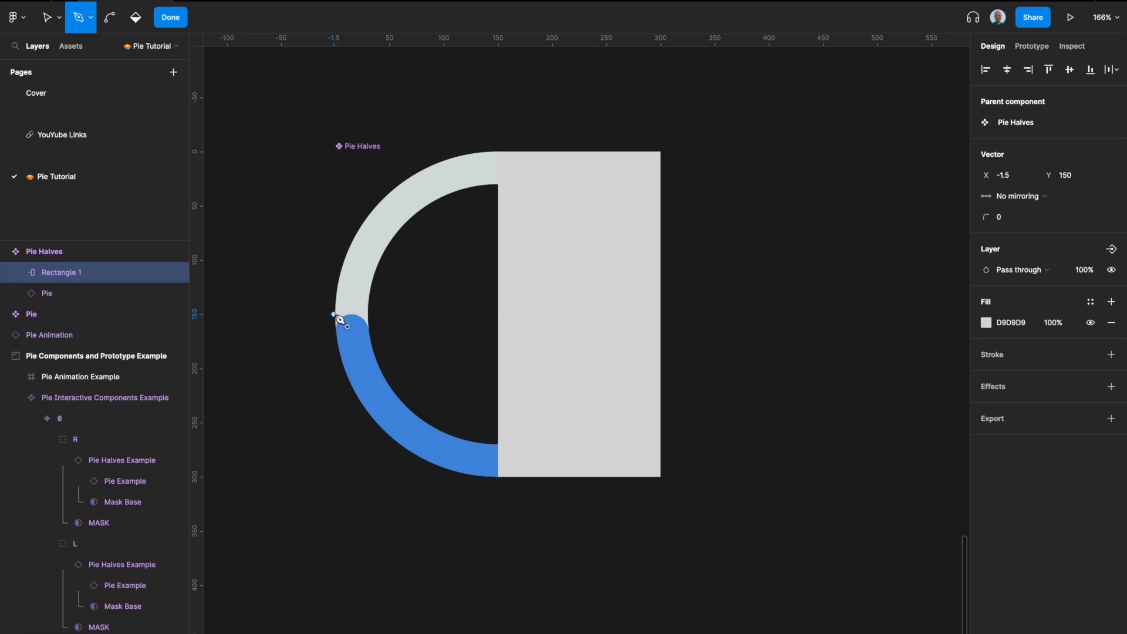
key(Return)
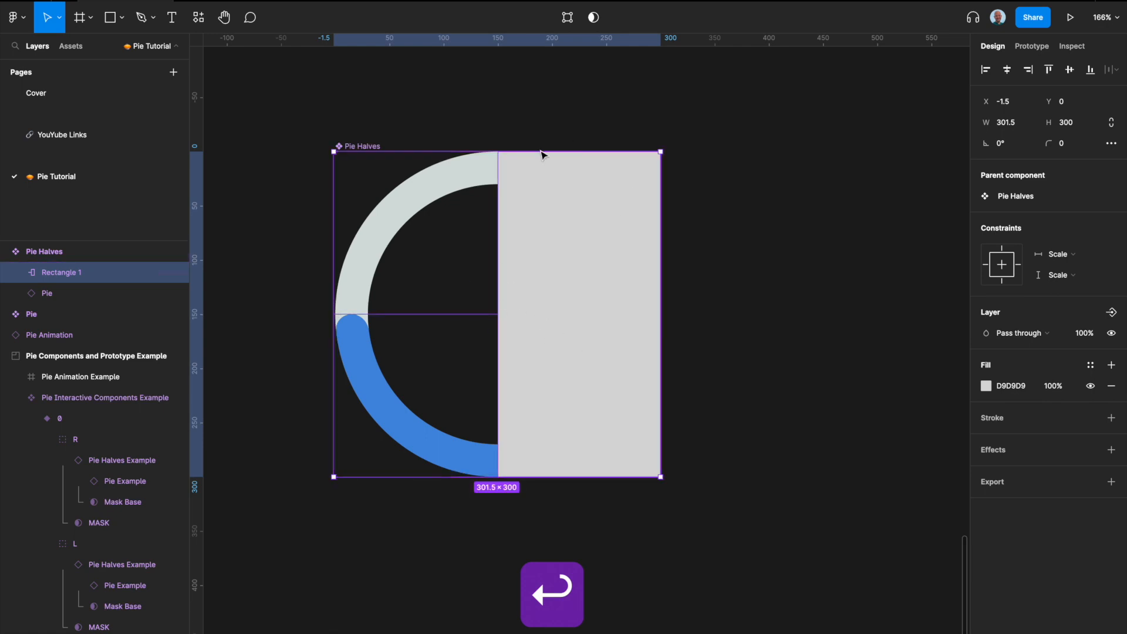
Step: Edit the rectangle's path and set the left endpoint of the horizontal segment to X 0
key(Return)
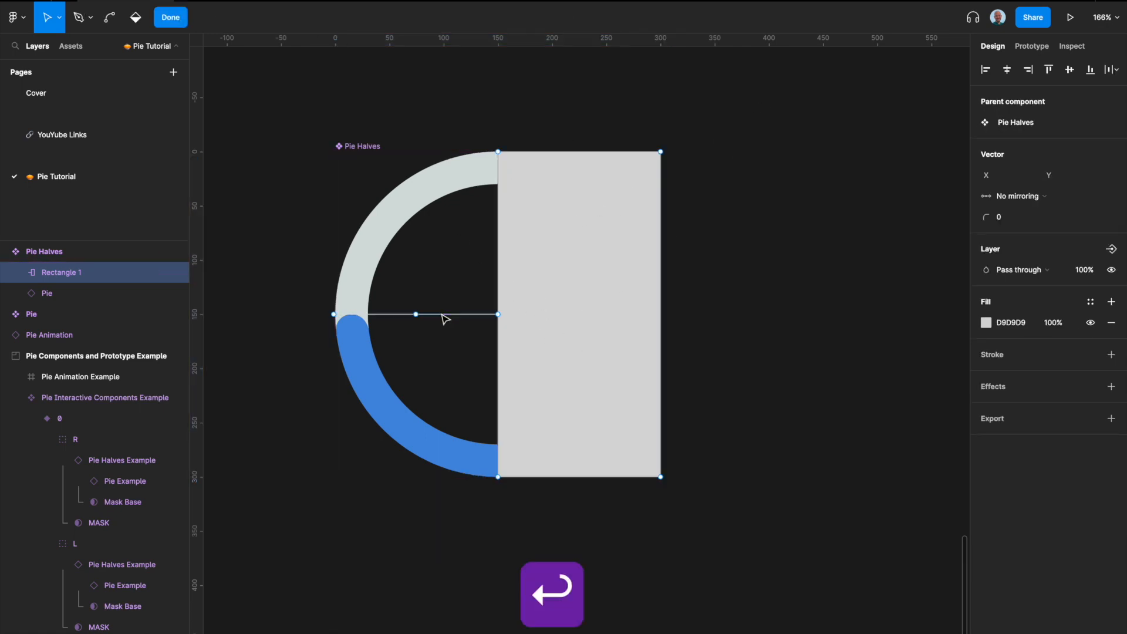
click(335, 315)
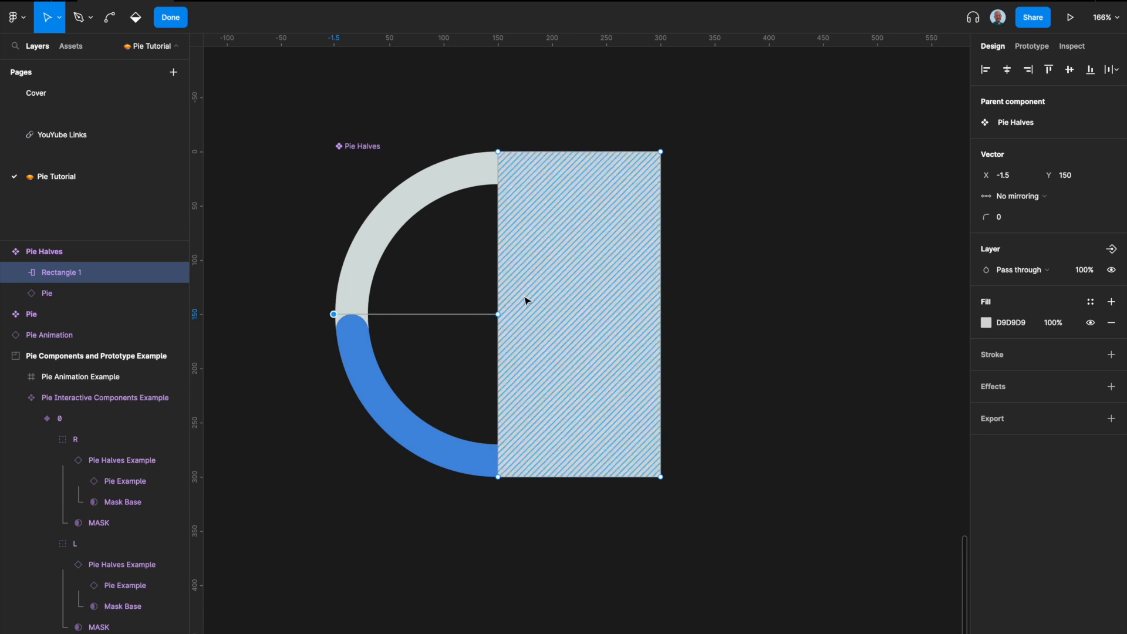
click(997, 176)
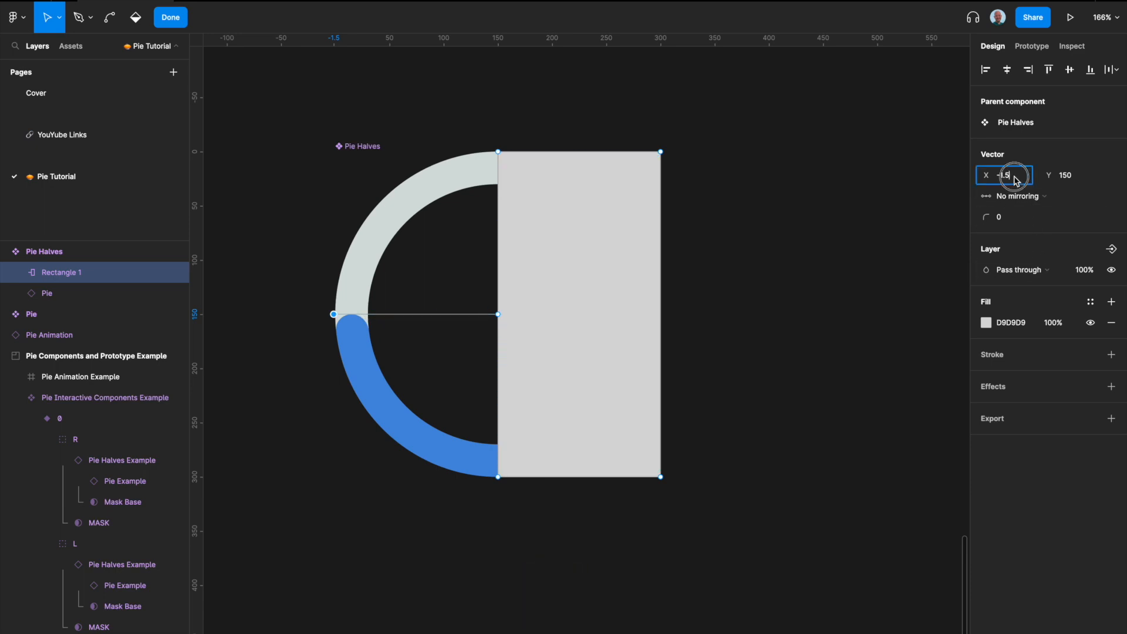
text(0)
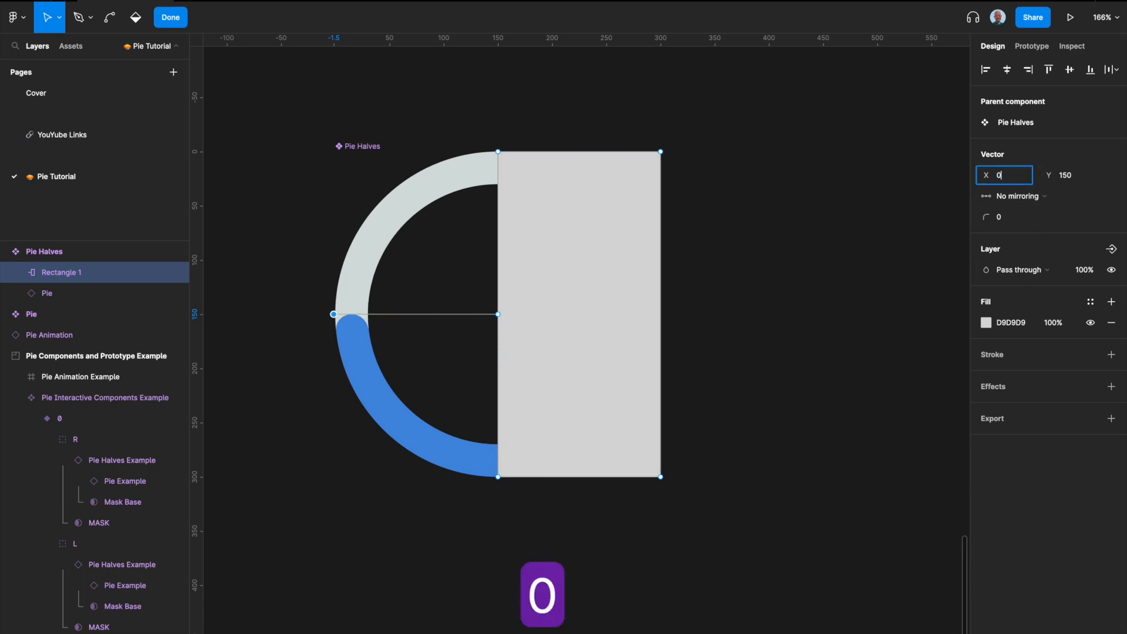
key(Return)
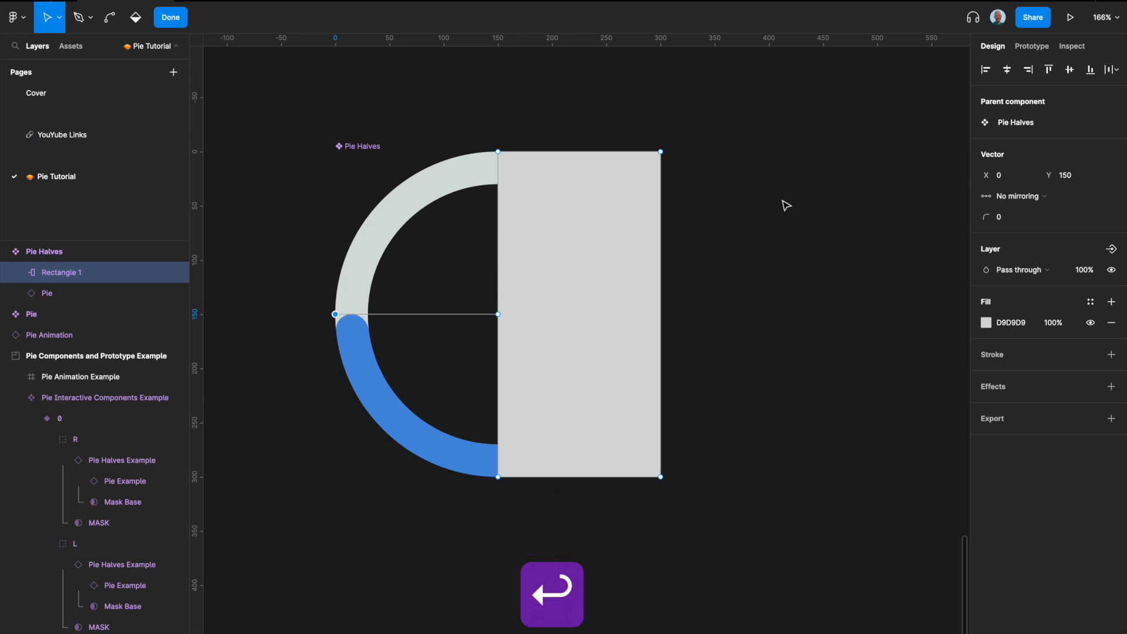
key(Return)
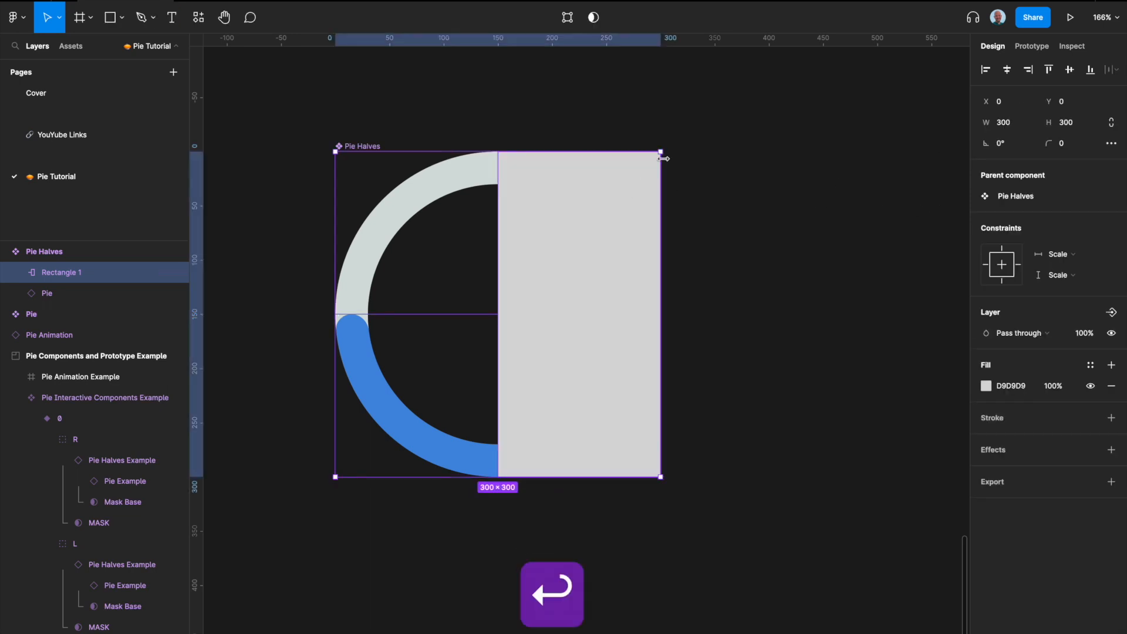
Step: Rotate the rectangle slightly
drag(666, 147, 637, 184)
click(725, 356)
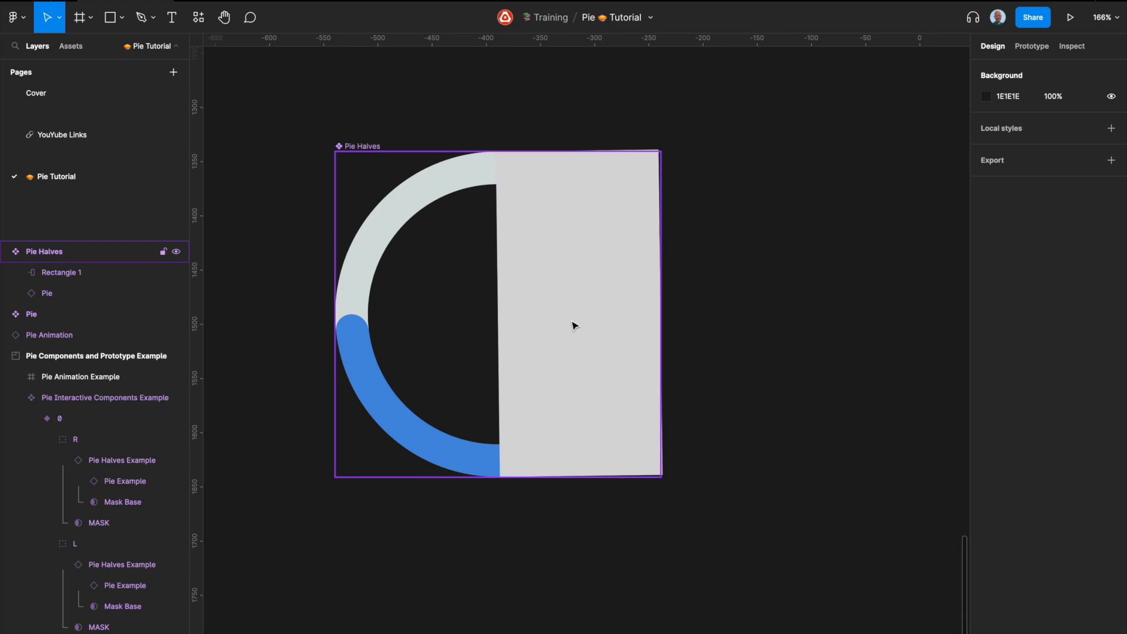
key(r)
drag(497, 157, 660, 477)
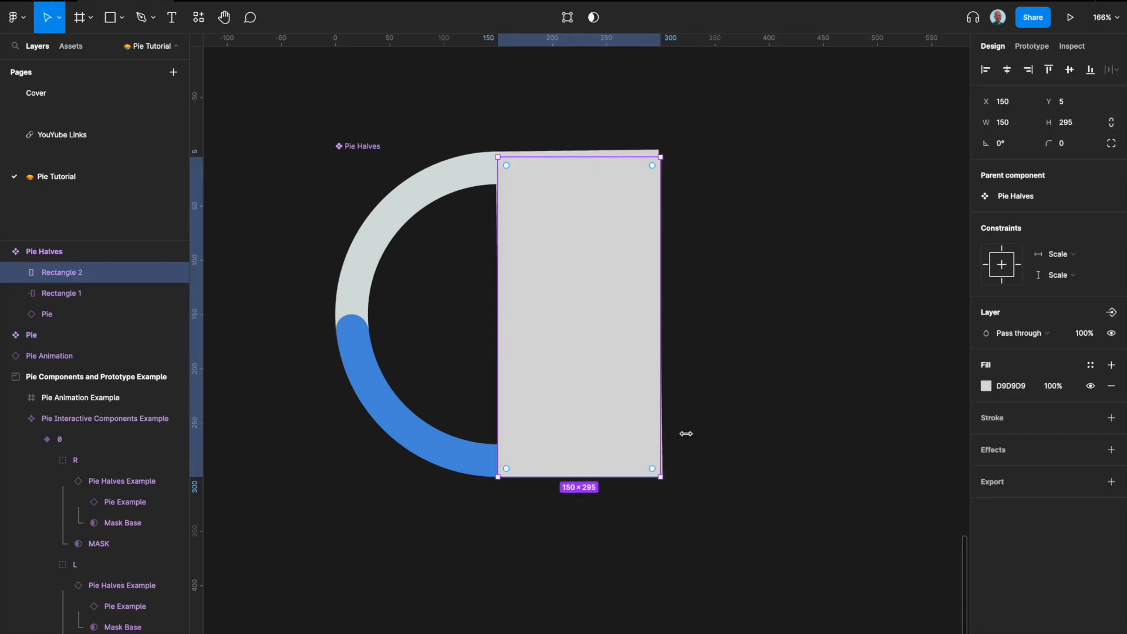
drag(663, 150, 579, 156)
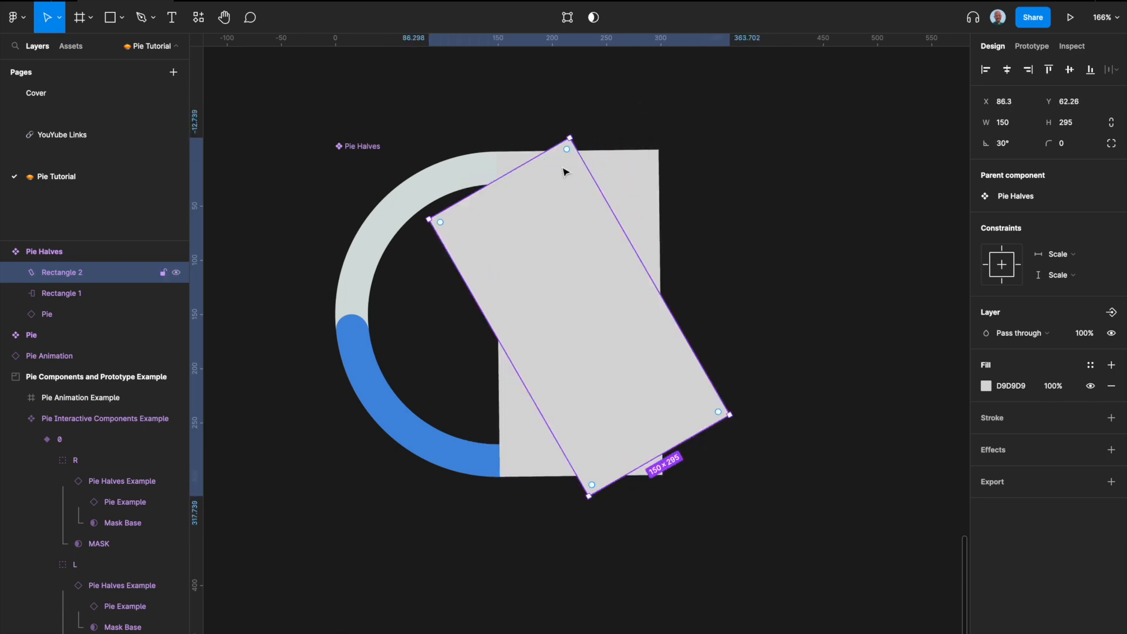
key(BackSpace)
Step: Reset the rectangle's rotation to 0°
click(575, 254)
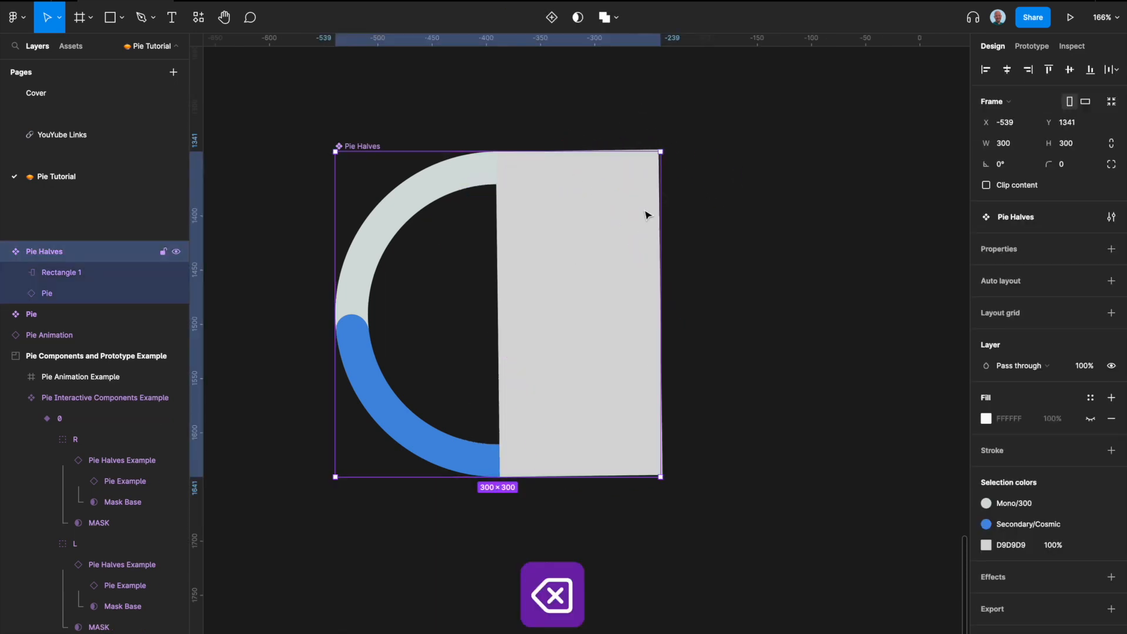
click(66, 274)
click(1007, 149)
text(0)
key(Return)
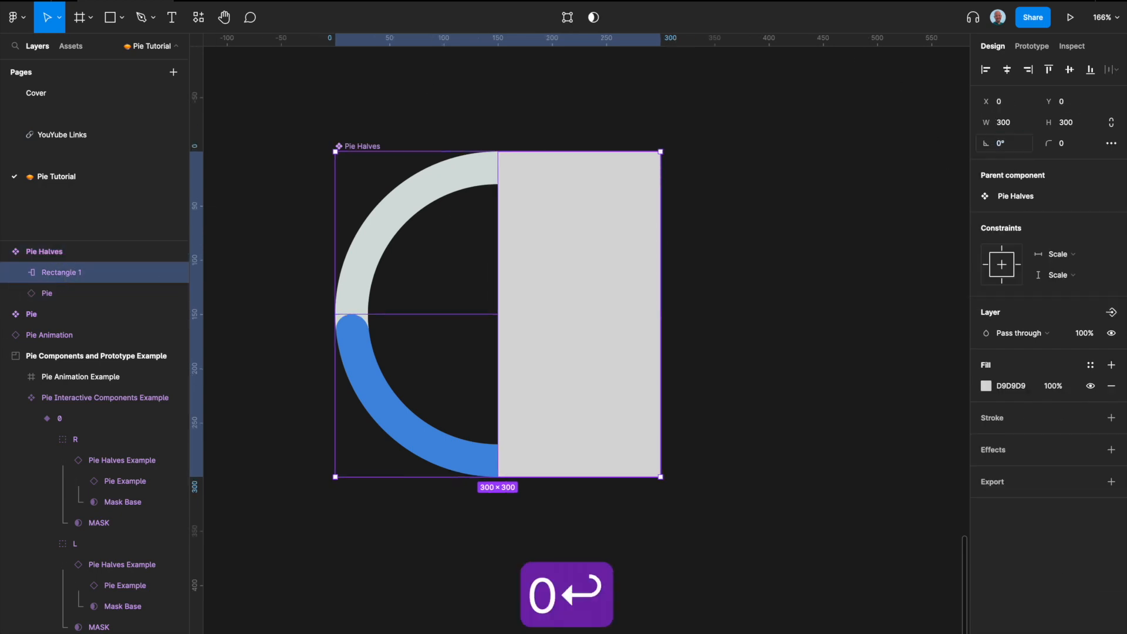
Step: Send the rectangle behind the Pie layer and rename it Mask Base
key(super+bracketleft)
key(super+bracketleft)
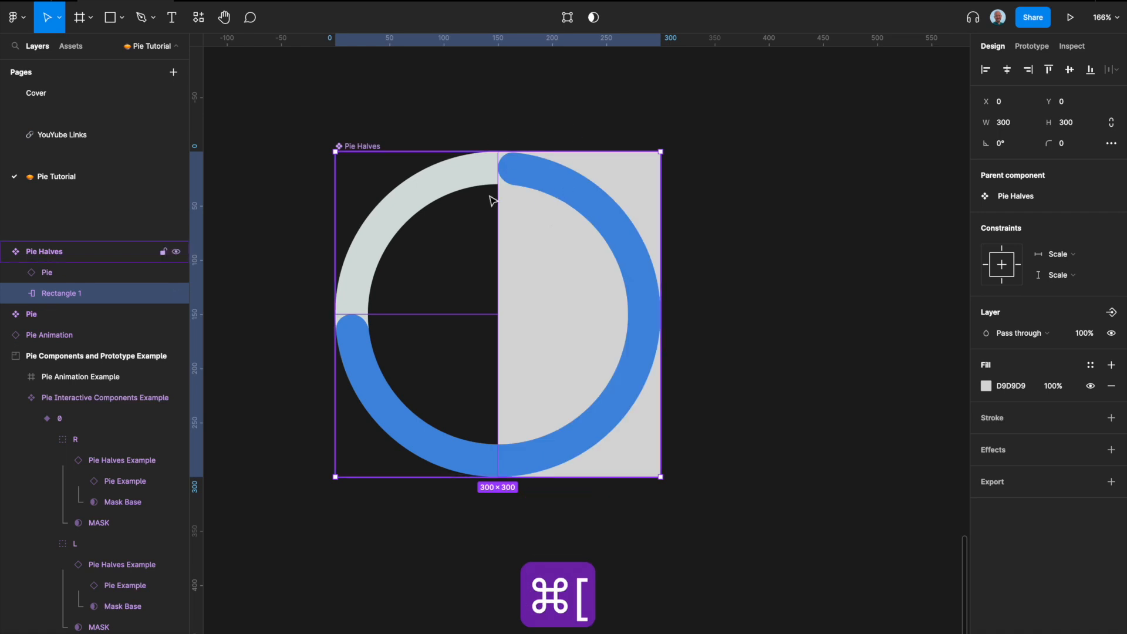
double_click(68, 295)
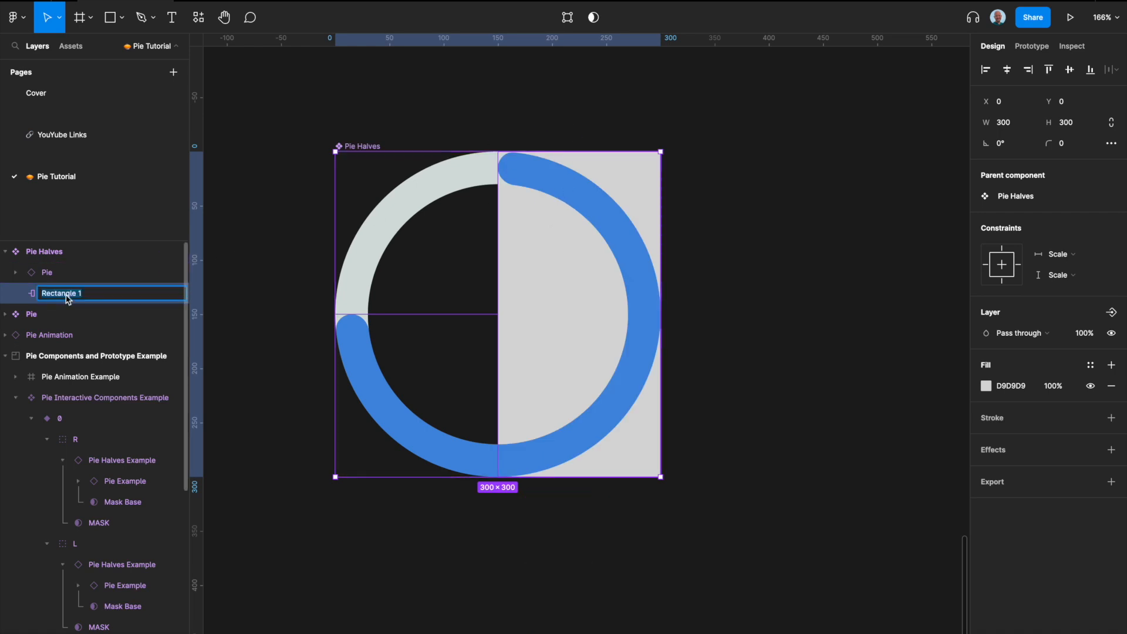
text(Mask Base)
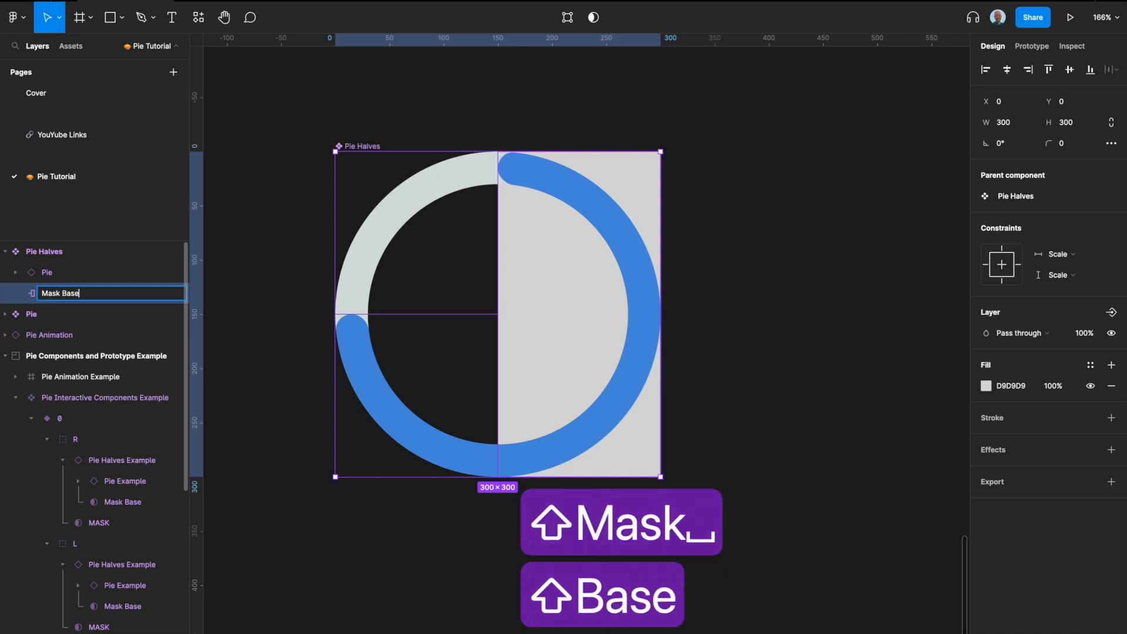
key(Return)
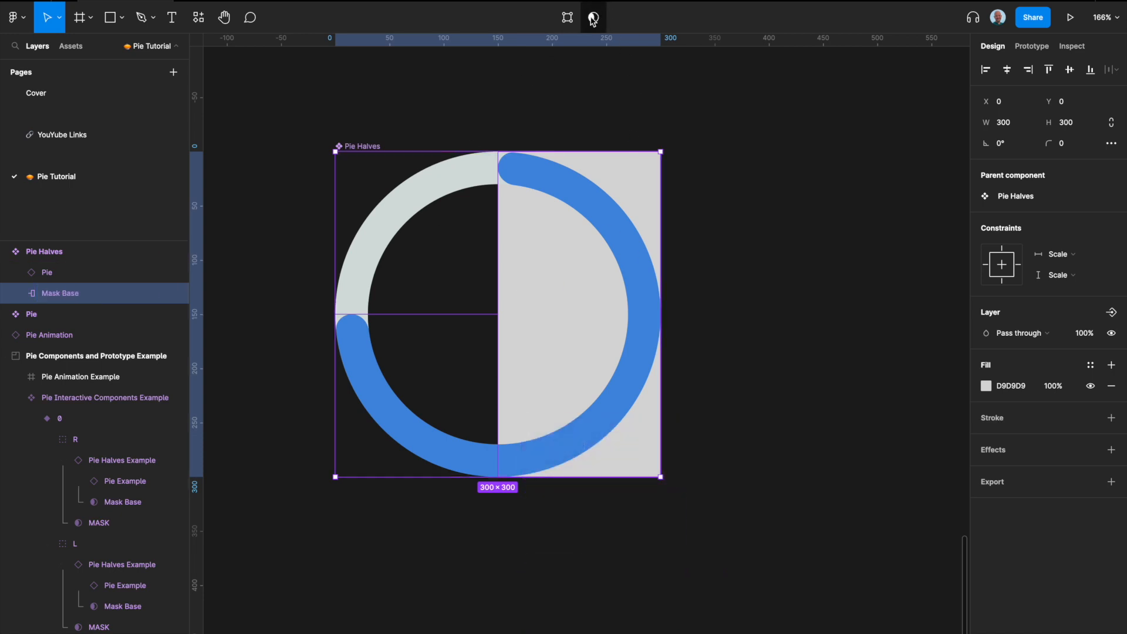
Step: Use the Mask Base rectangle as a mask for the Pie
click(592, 20)
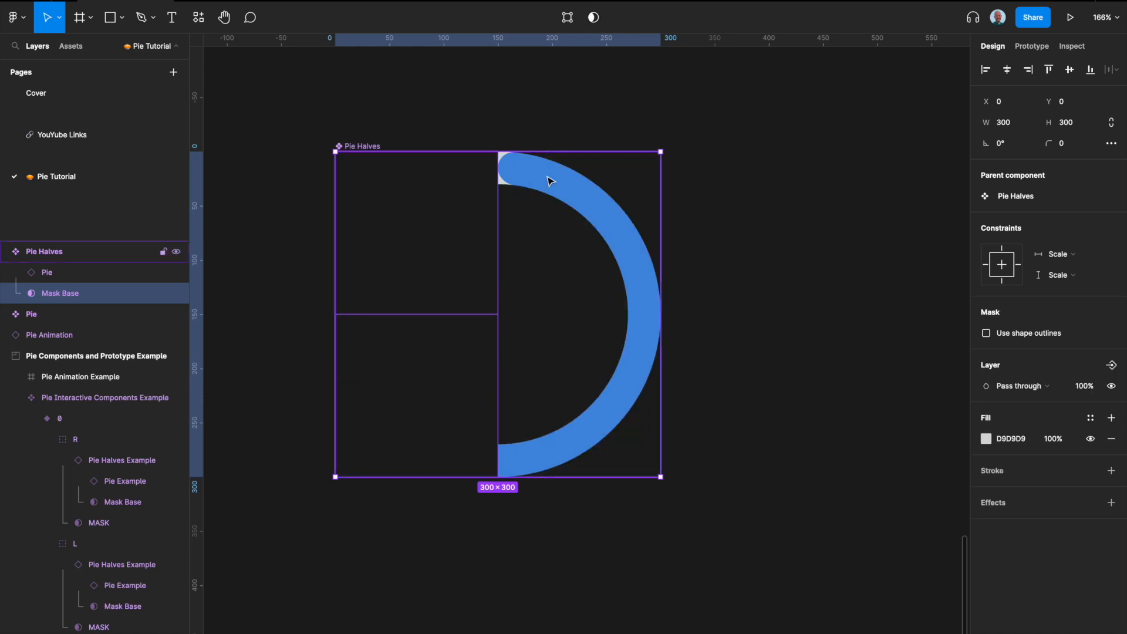
Step: Add a second variant to the Pie Halves component
key(shift+1)
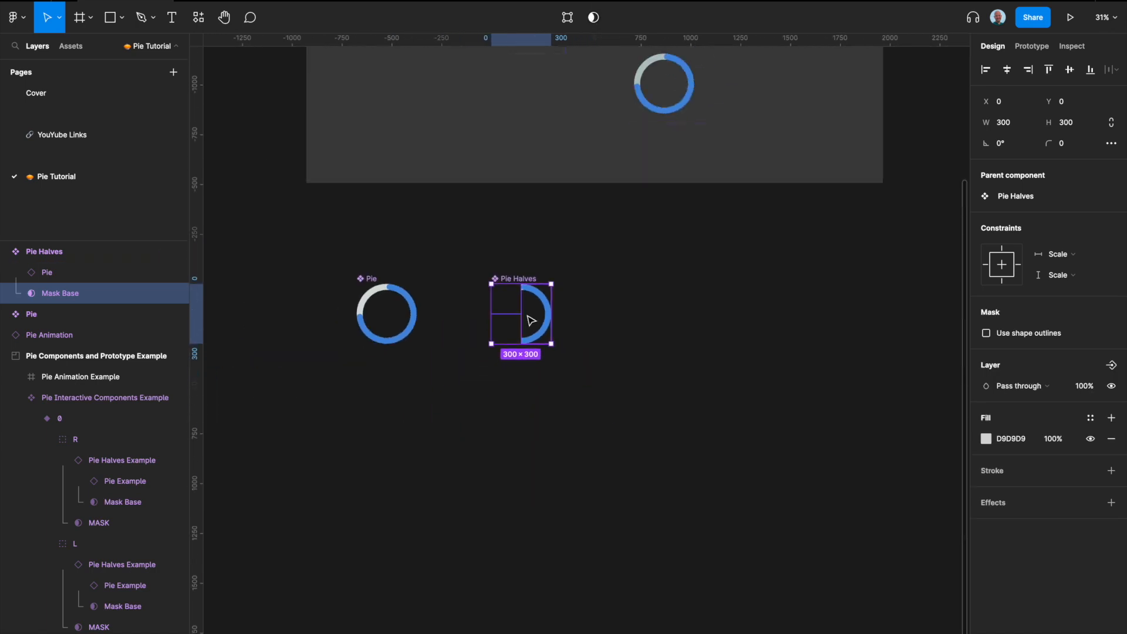
scroll(505, 381, down, 4)
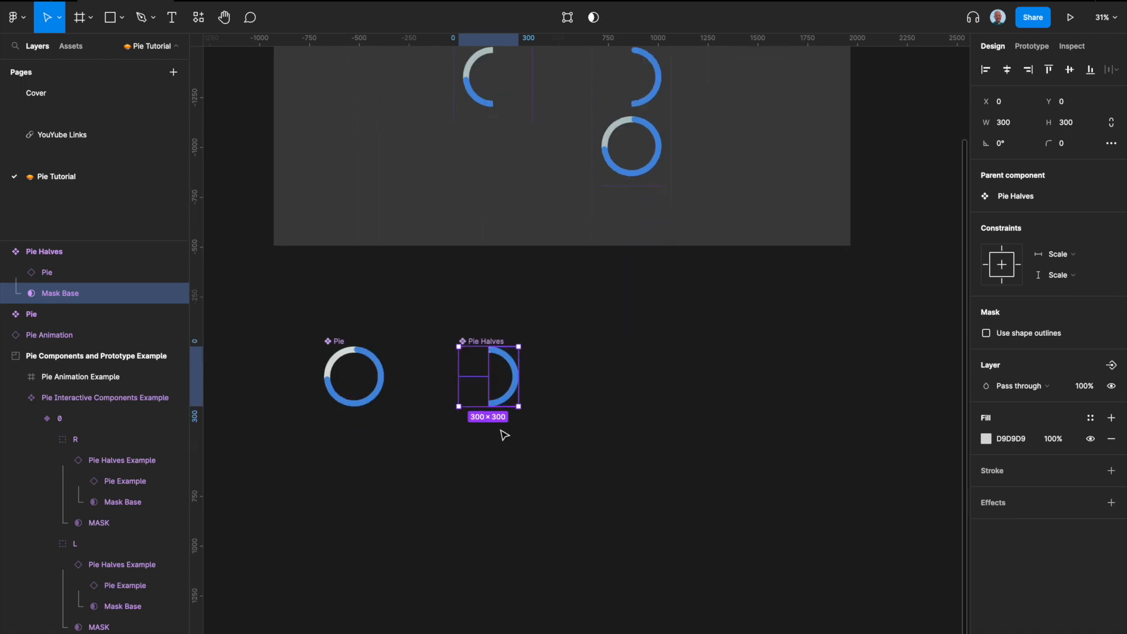
scroll(504, 249, up, 5)
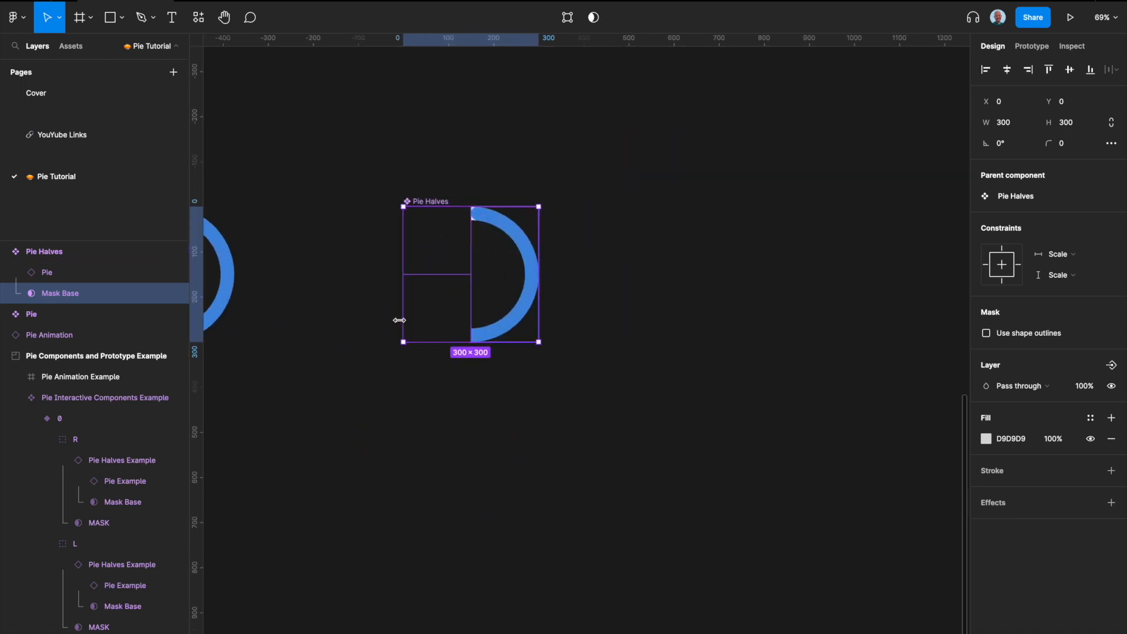
scroll(436, 210, up, 3)
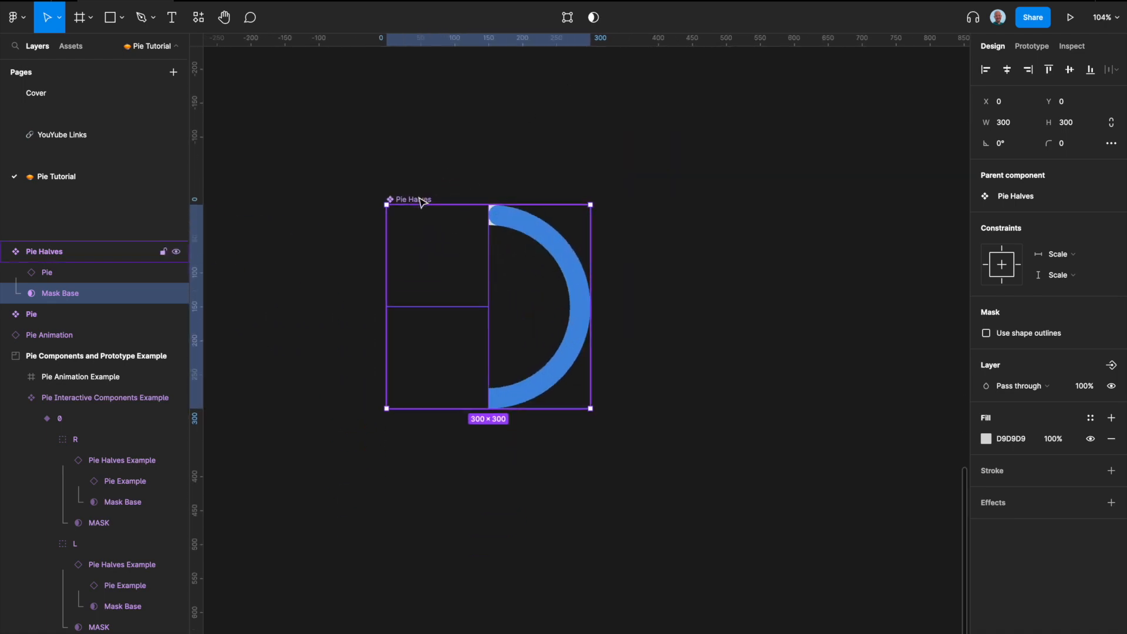
click(419, 200)
click(551, 17)
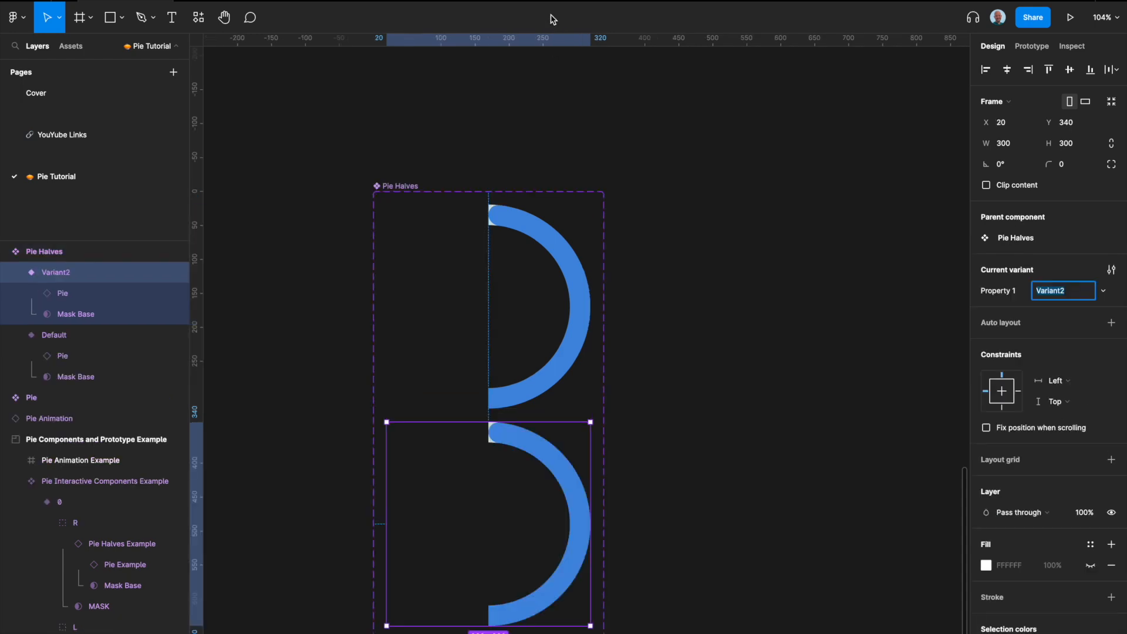
Step: Apply auto layout to the Pie Halves component set with 48 spacing and 48 padding
click(411, 186)
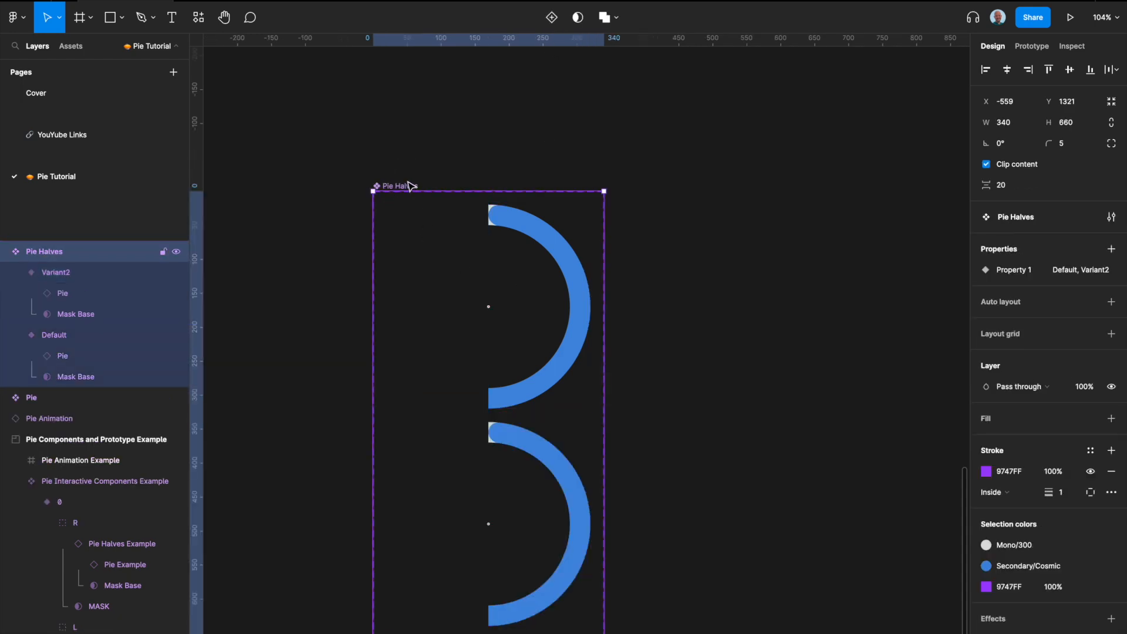
key(shift+a)
click(1009, 347)
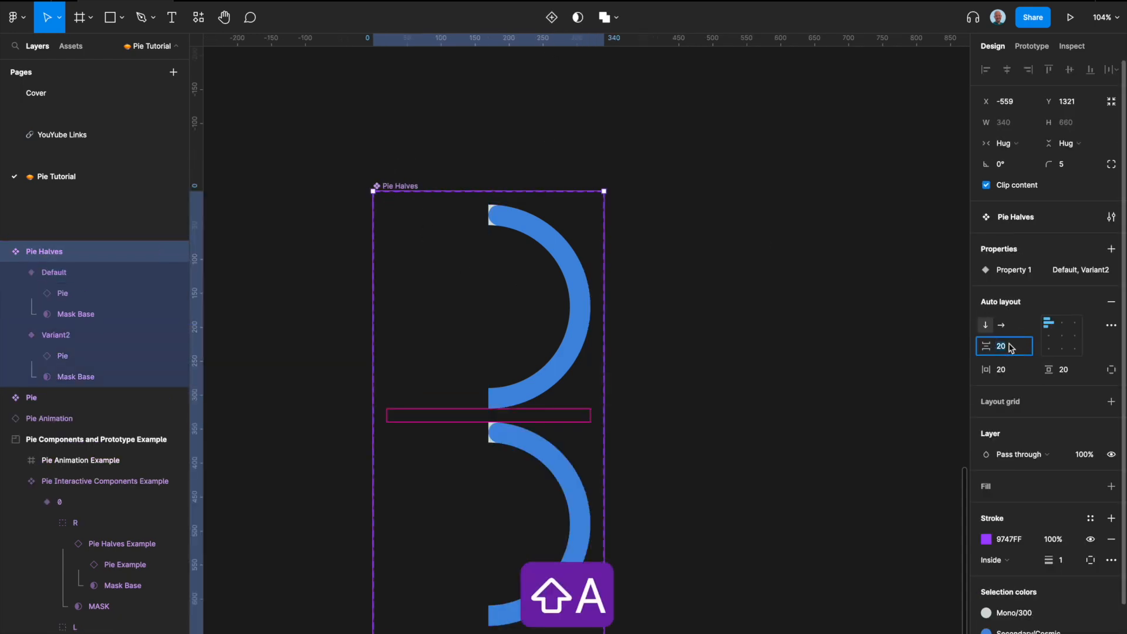
text(48)
key(Tab)
text(48)
key(Tab)
key(Tab)
click(1062, 370)
text(48)
key(Return)
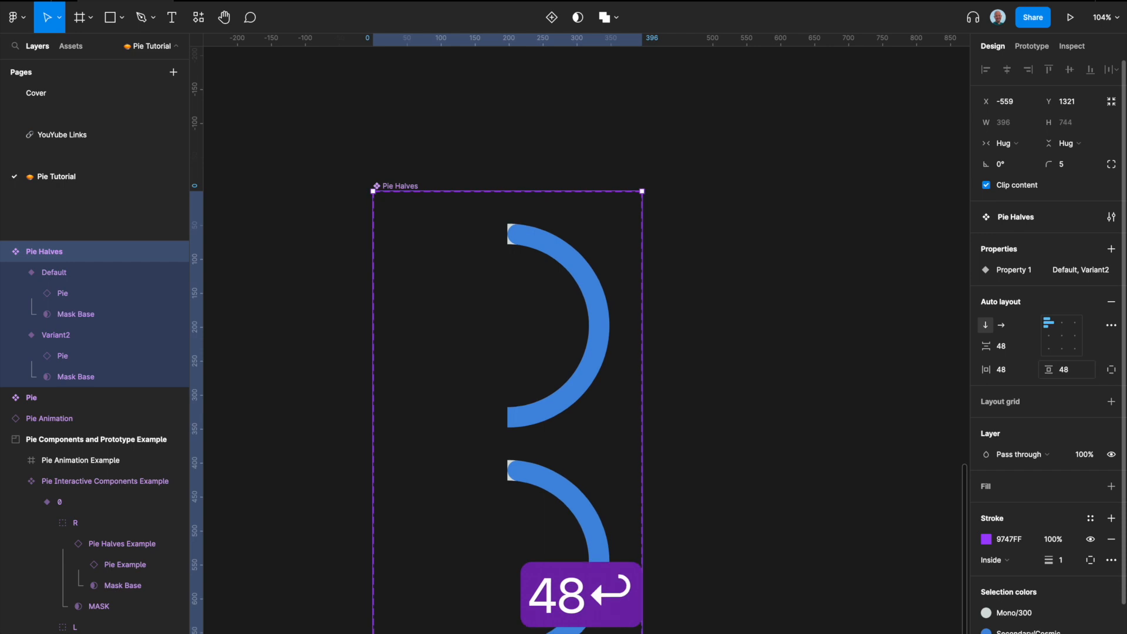
Step: Set the first variant's Property 1 value to True
scroll(541, 383, down, 4)
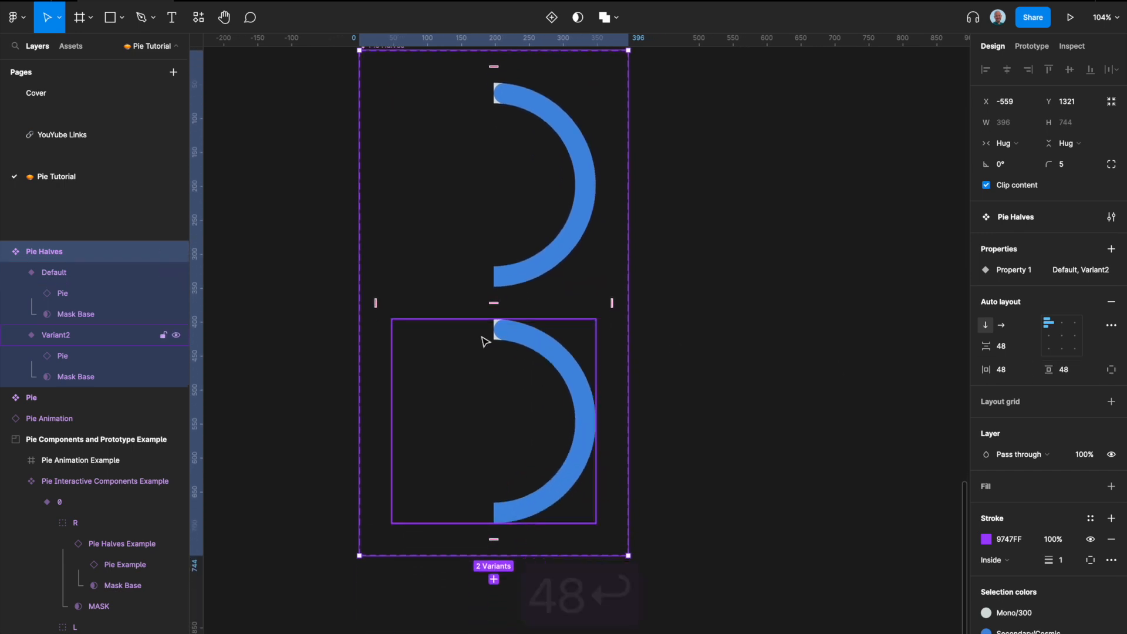
click(499, 342)
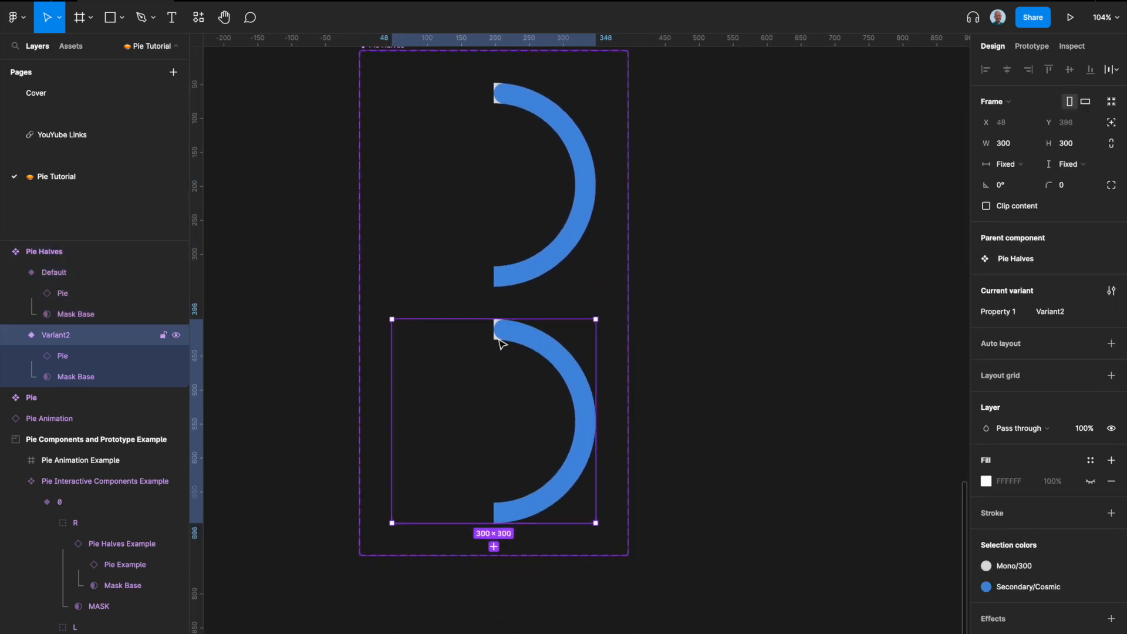
click(475, 182)
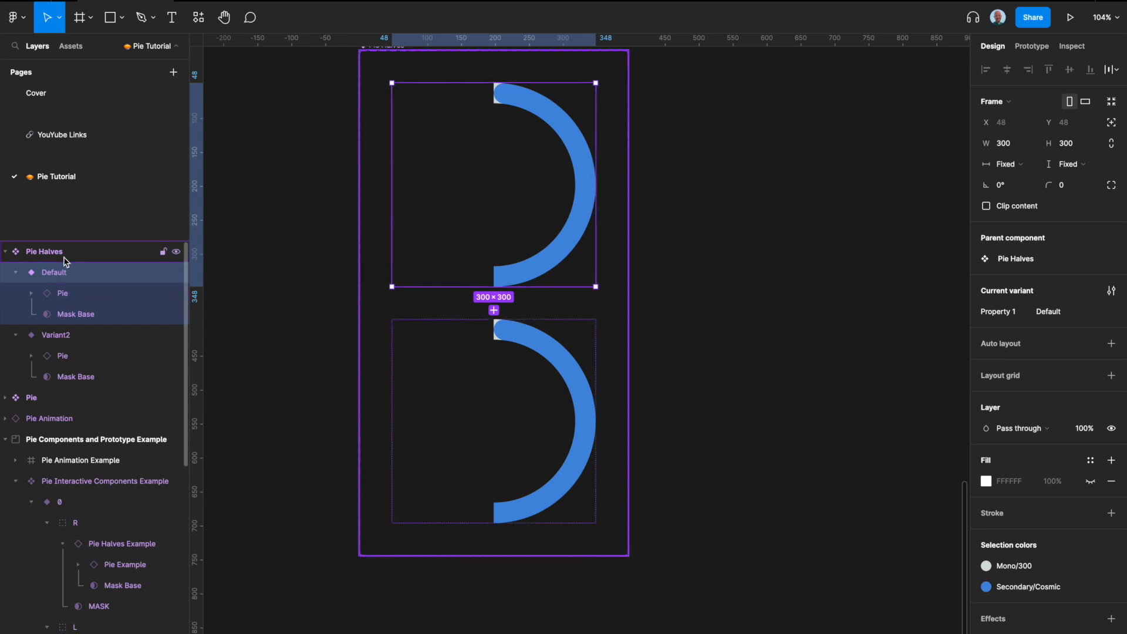
double_click(59, 274)
text(Default)
key(Return)
click(1051, 311)
text(True)
key(Return)
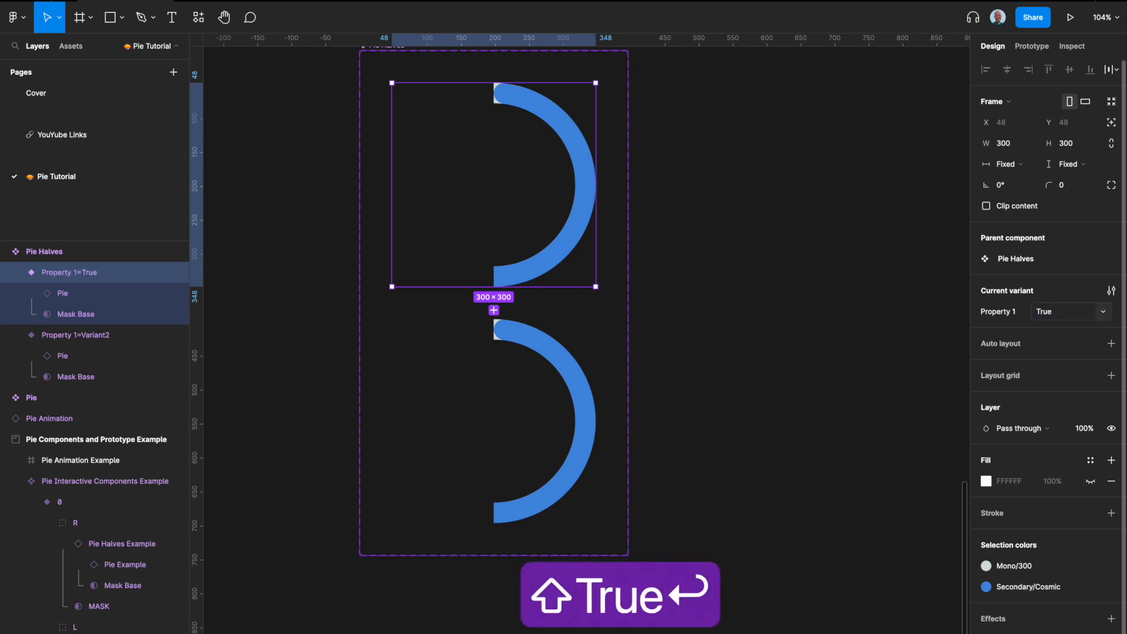
Step: Set the second variant's Property 1 value to False
click(537, 391)
click(1069, 313)
text(False)
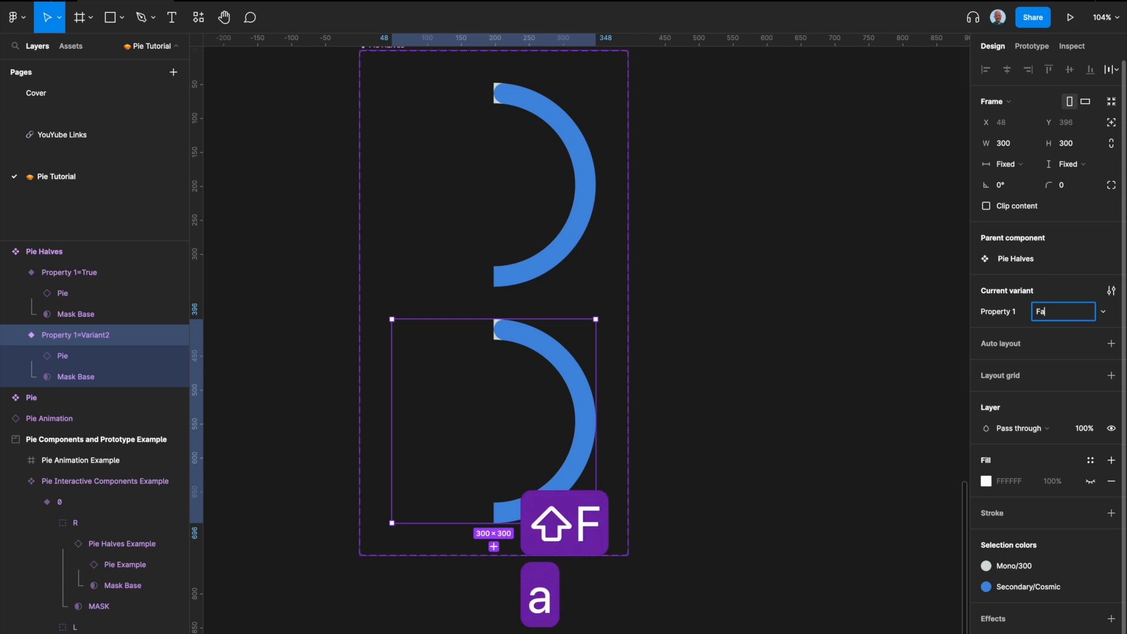
key(Return)
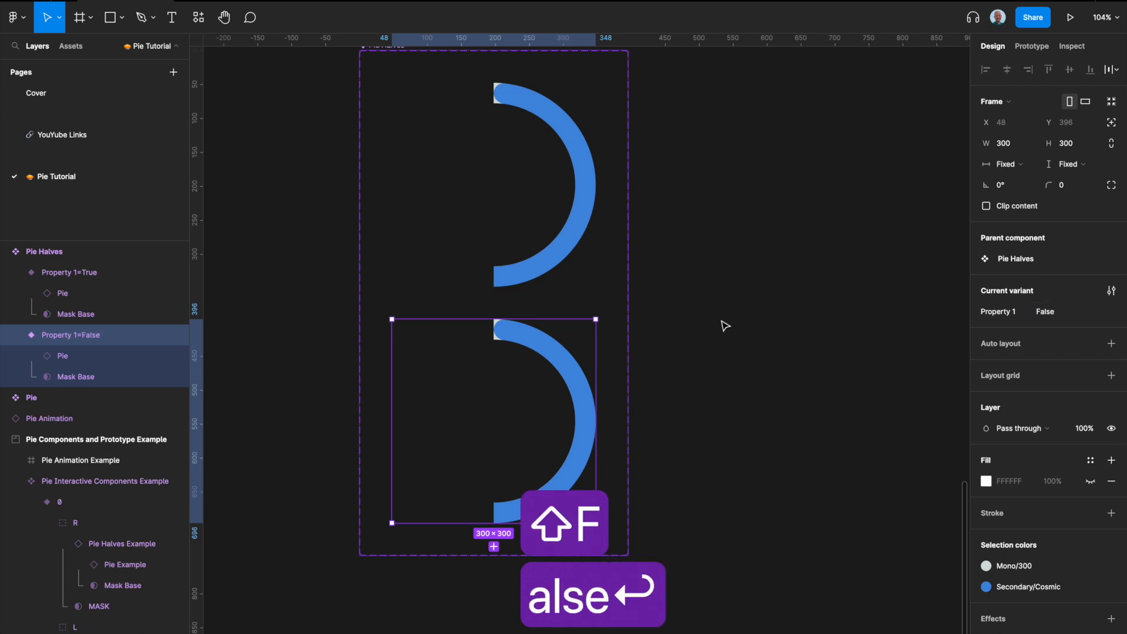
Step: Rotate the False variant's Mask Base 180° so it reveals the left half of the ring
click(93, 377)
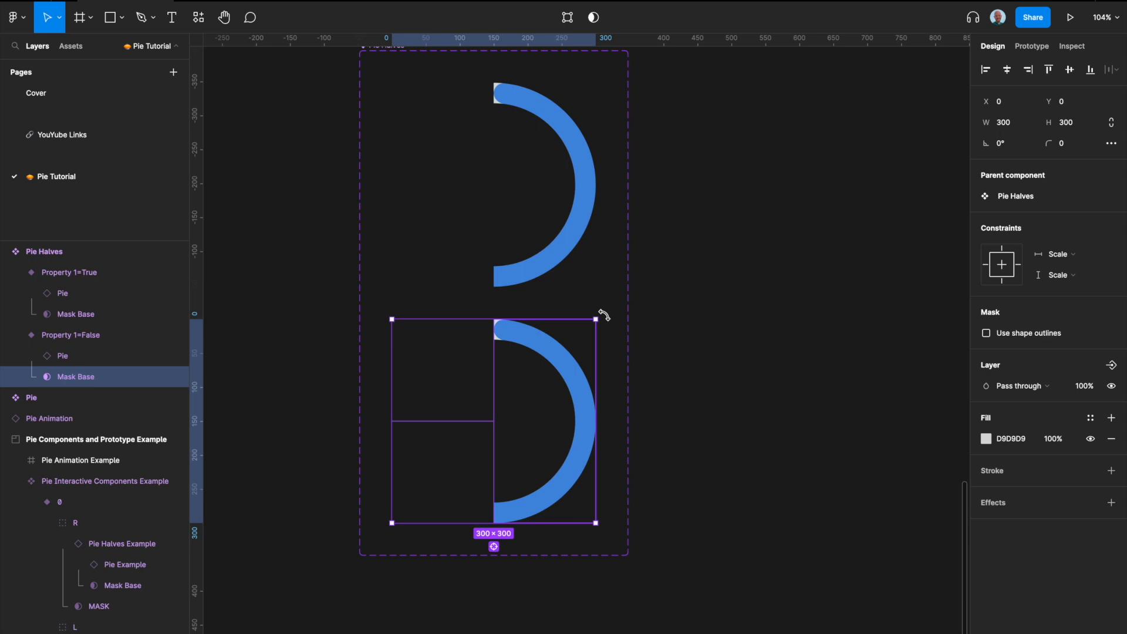
drag(603, 316, 421, 490)
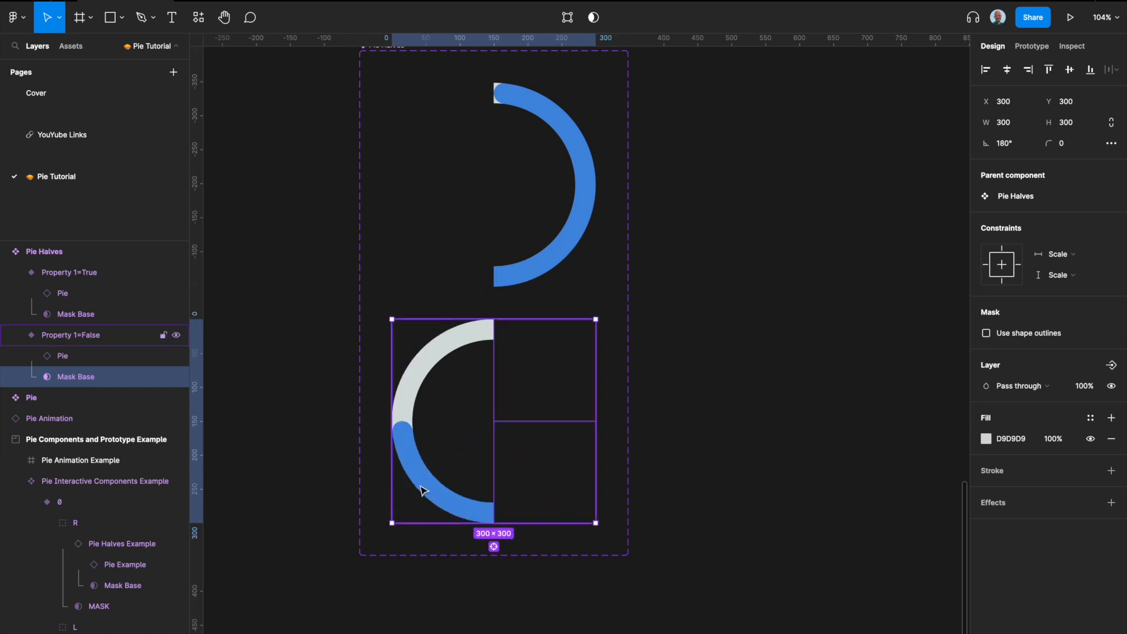
click(687, 440)
scroll(687, 440, up, 2)
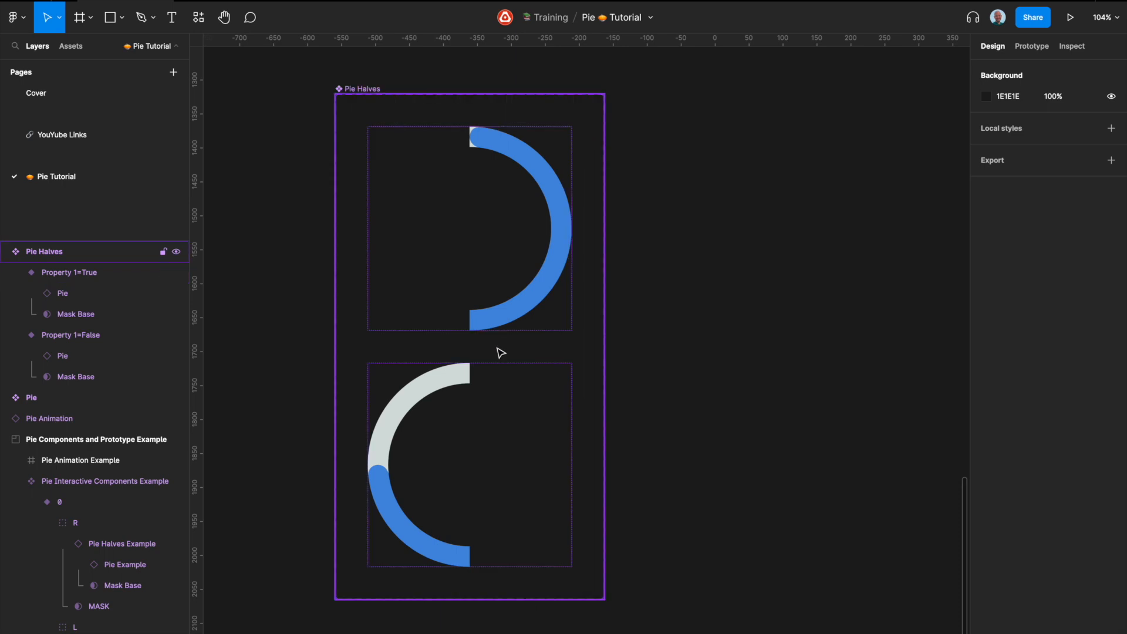
scroll(471, 415, down, 4)
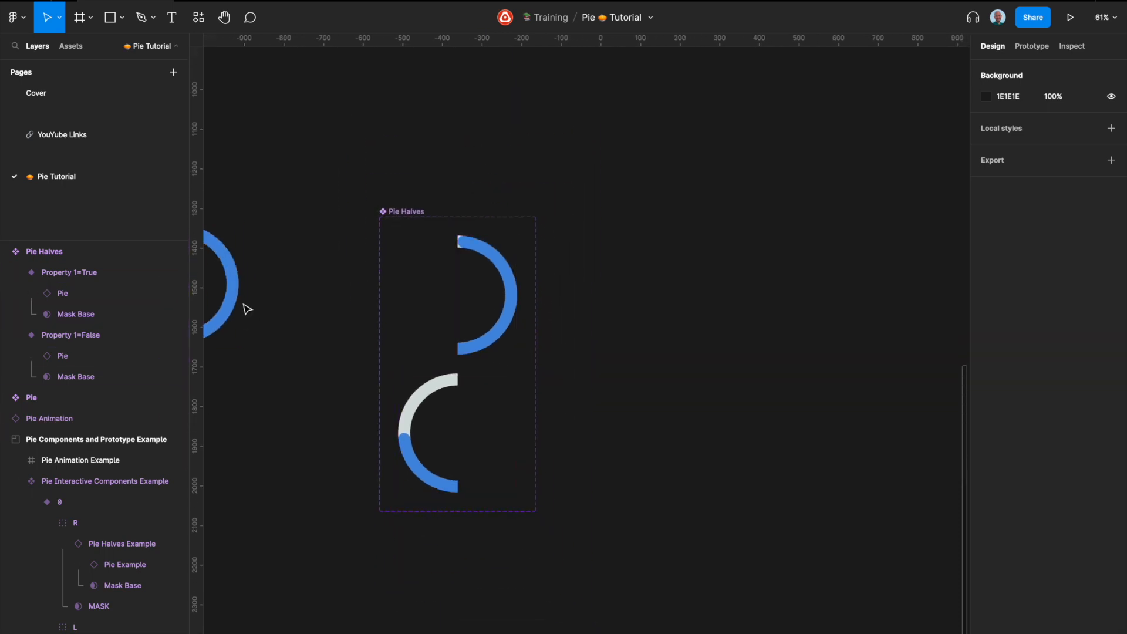
click(439, 320)
scroll(589, 259, right, 2)
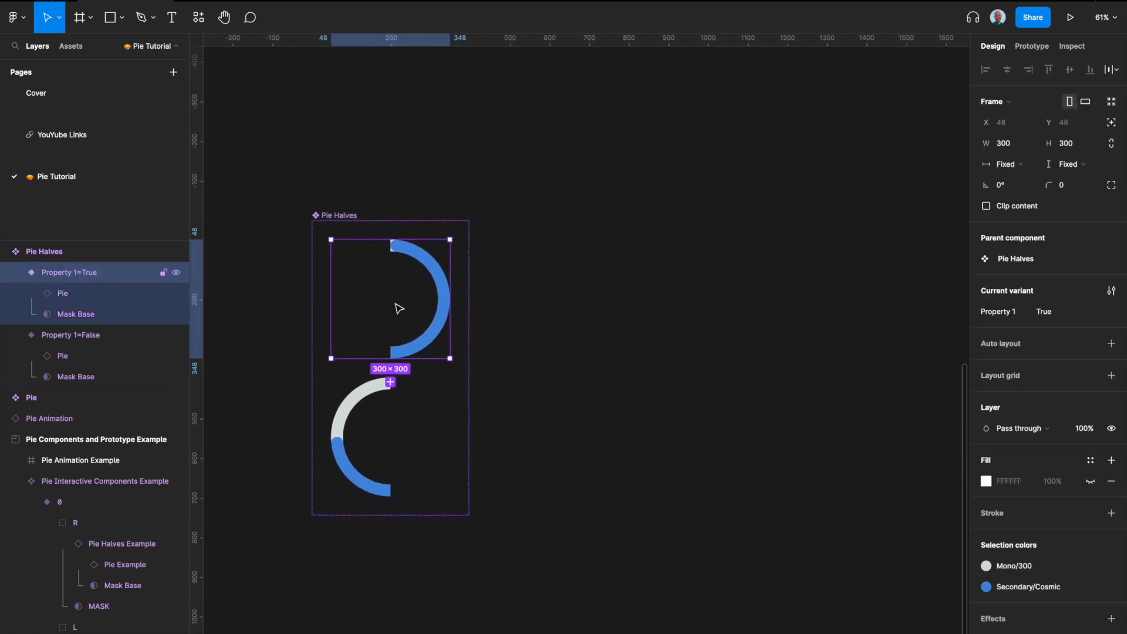
Step: Drag a copy of the True variant out of the component set as a standalone instance and position it beside the set
drag(390, 317, 626, 313)
scroll(624, 312, right, 4)
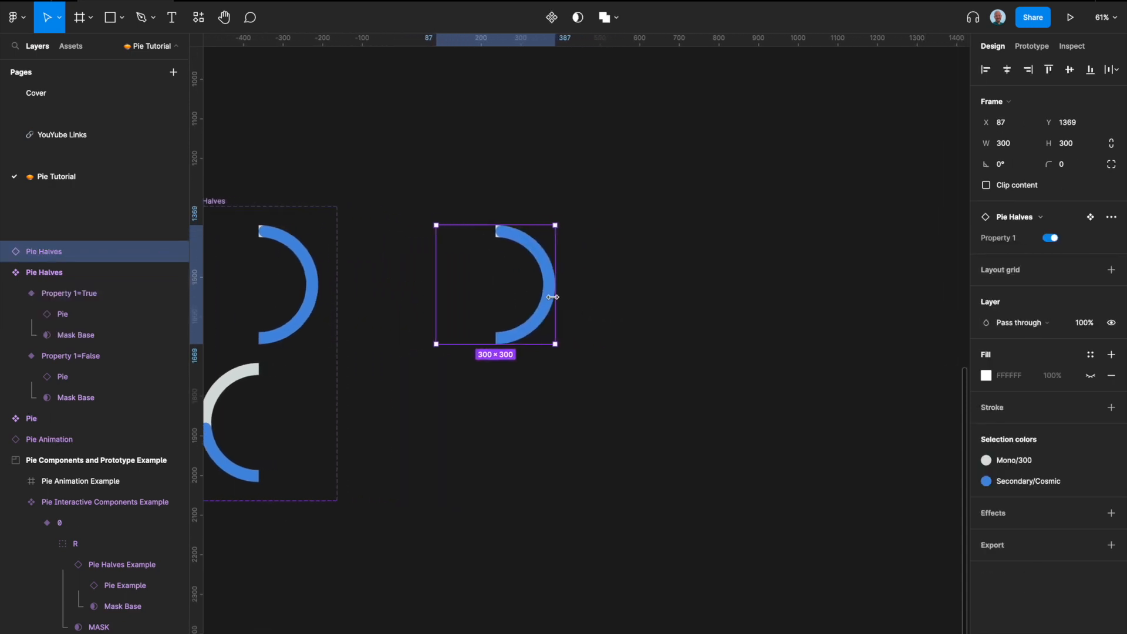
drag(516, 291, 551, 285)
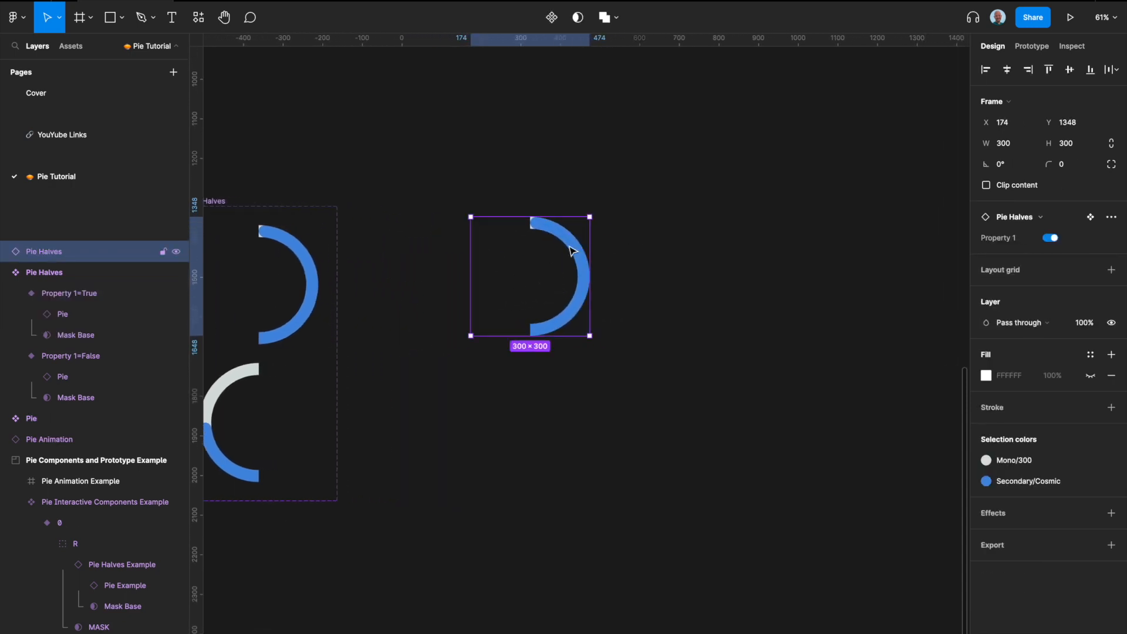
Step: Turn the instance into a new component and rename it Pie Interactive Components
key(alt+super+k)
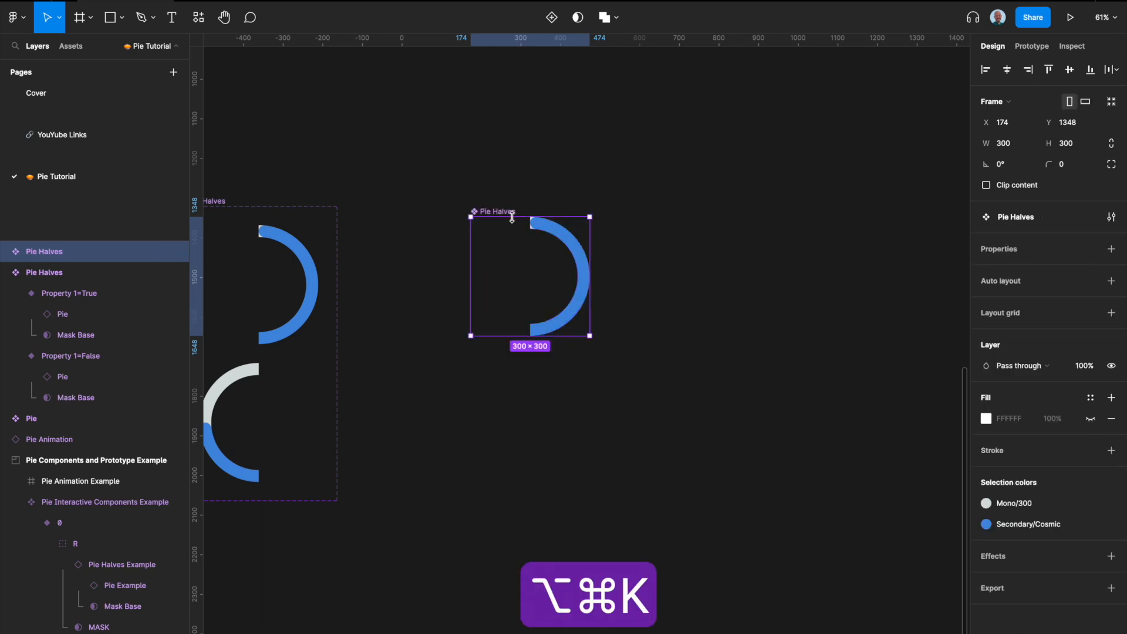
mouse_move(500, 210)
mouse_down()
mouse_move(503, 193)
mouse_move(508, 202)
mouse_up()
double_click(507, 201)
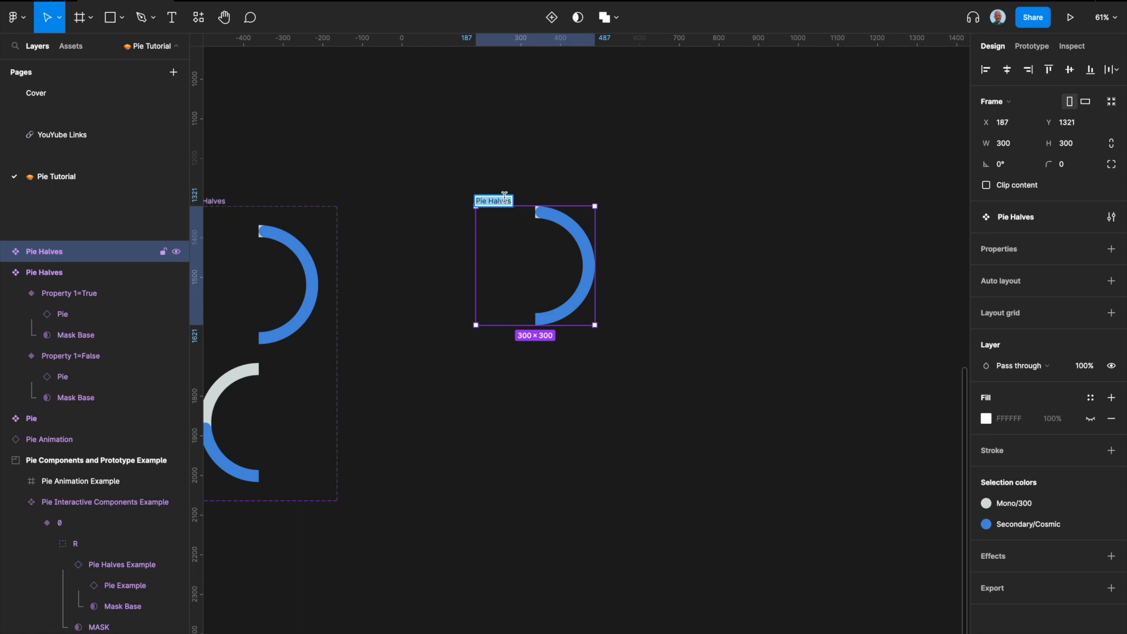
text(Pien)
key(BackSpace)
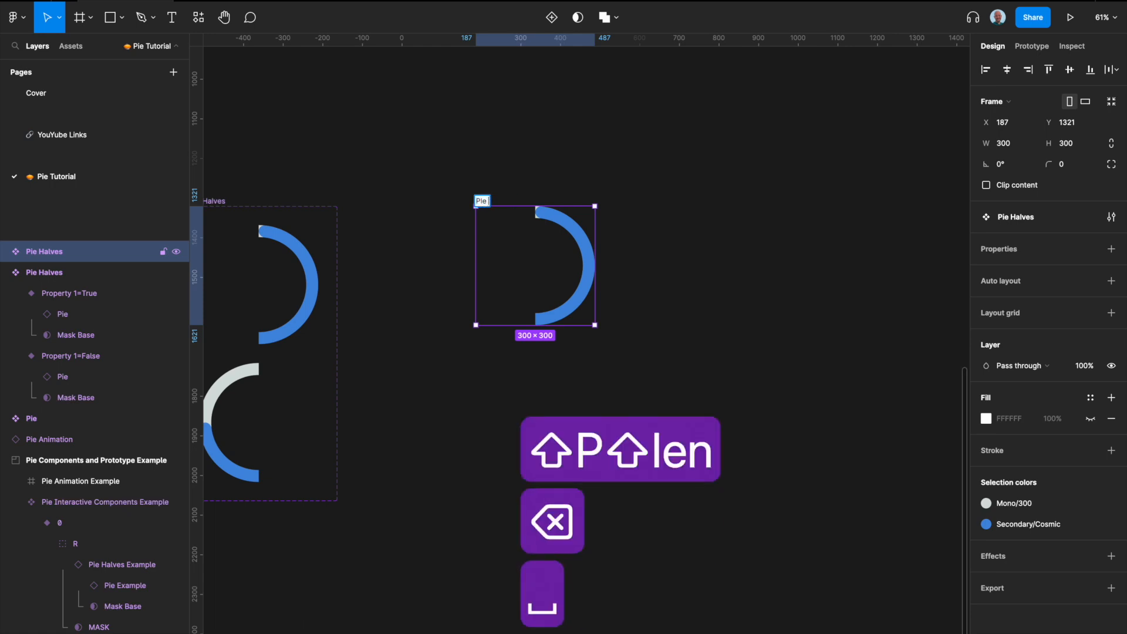
scroll(584, 370, up, 15)
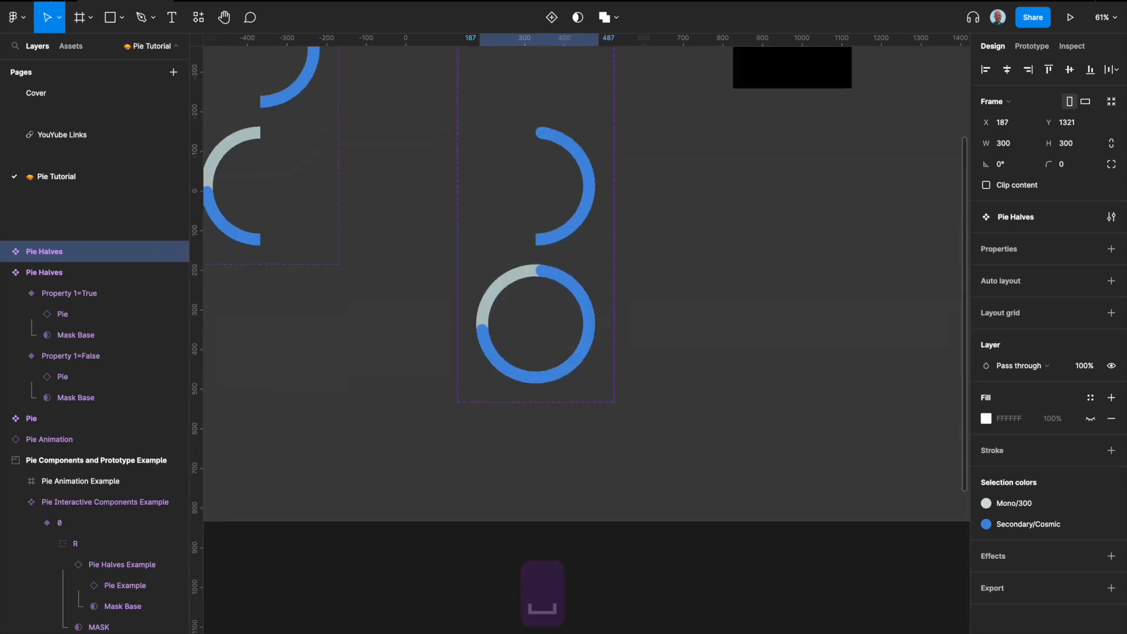
scroll(511, 215, down, 15)
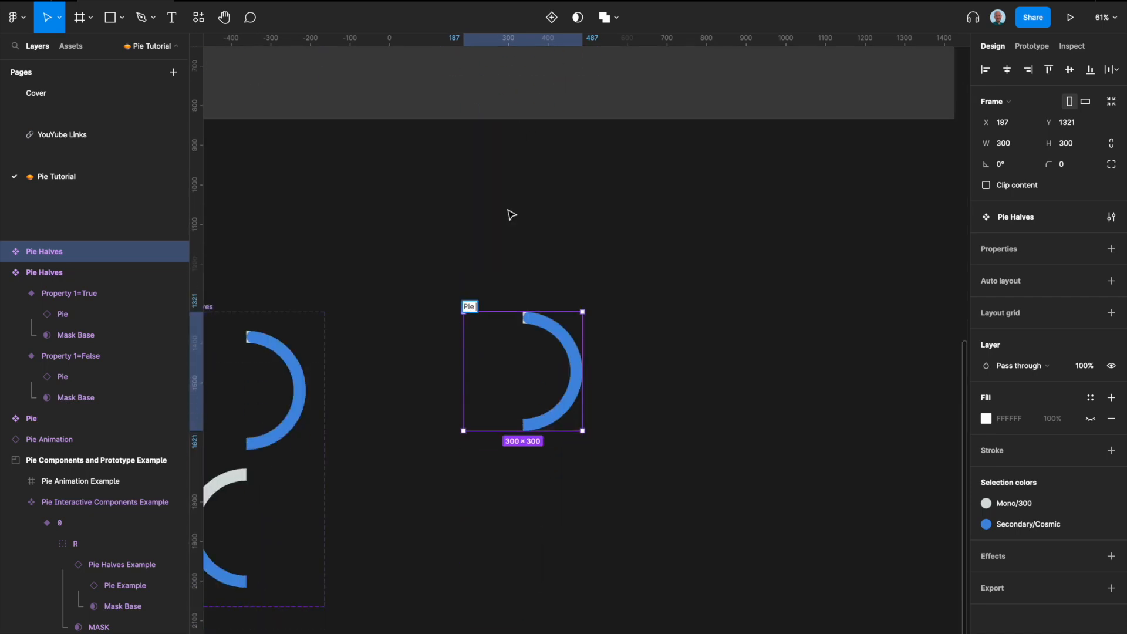
scroll(484, 352, up, 5)
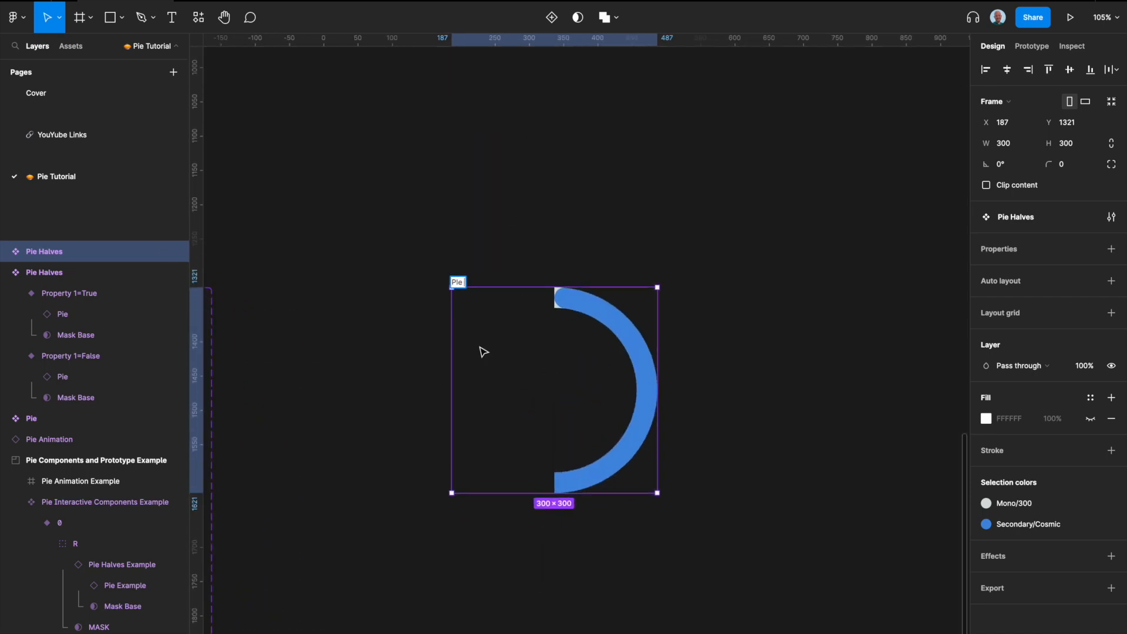
text(Interactiv)
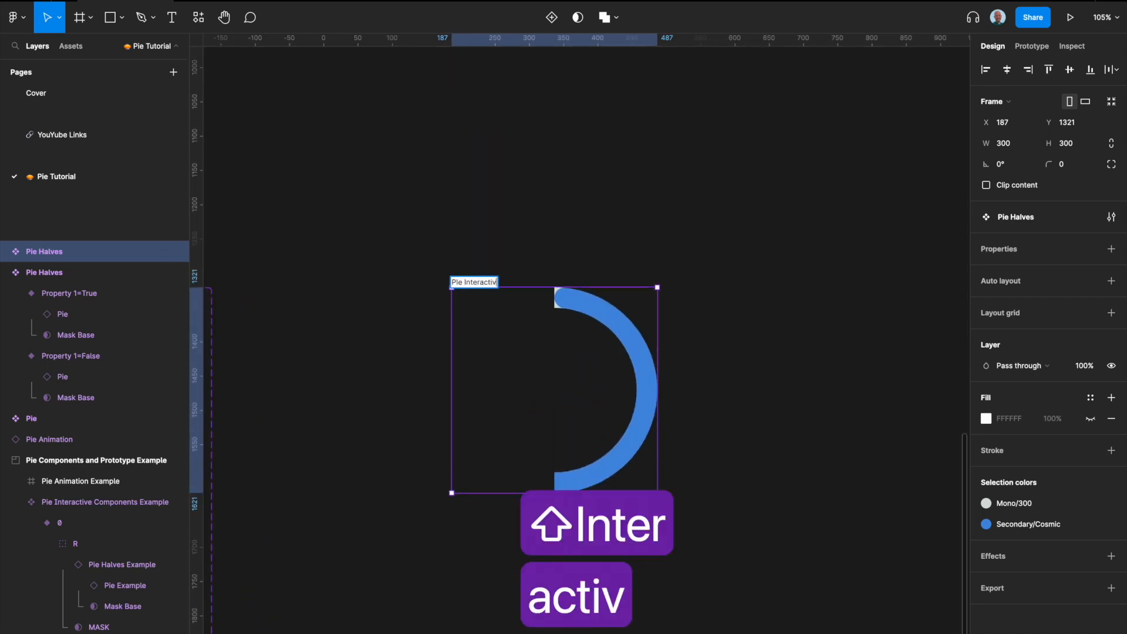
text(e Components)
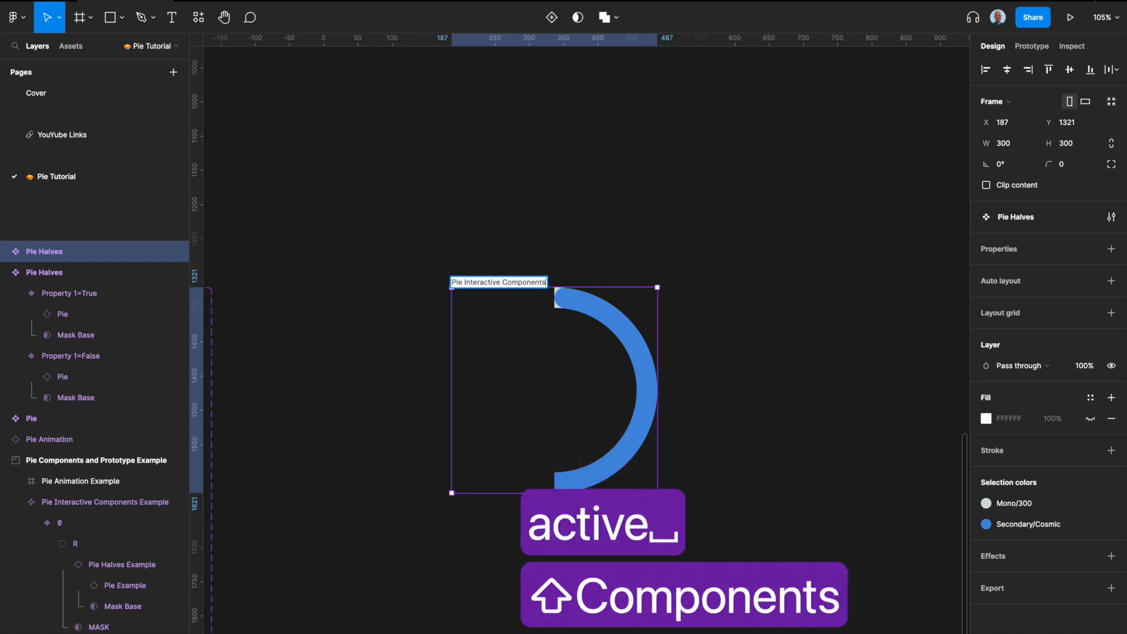
click(787, 400)
click(584, 352)
Step: Draw a rectangle about 150×300 covering the right half of the ring inside the new component
scroll(583, 352, up, 3)
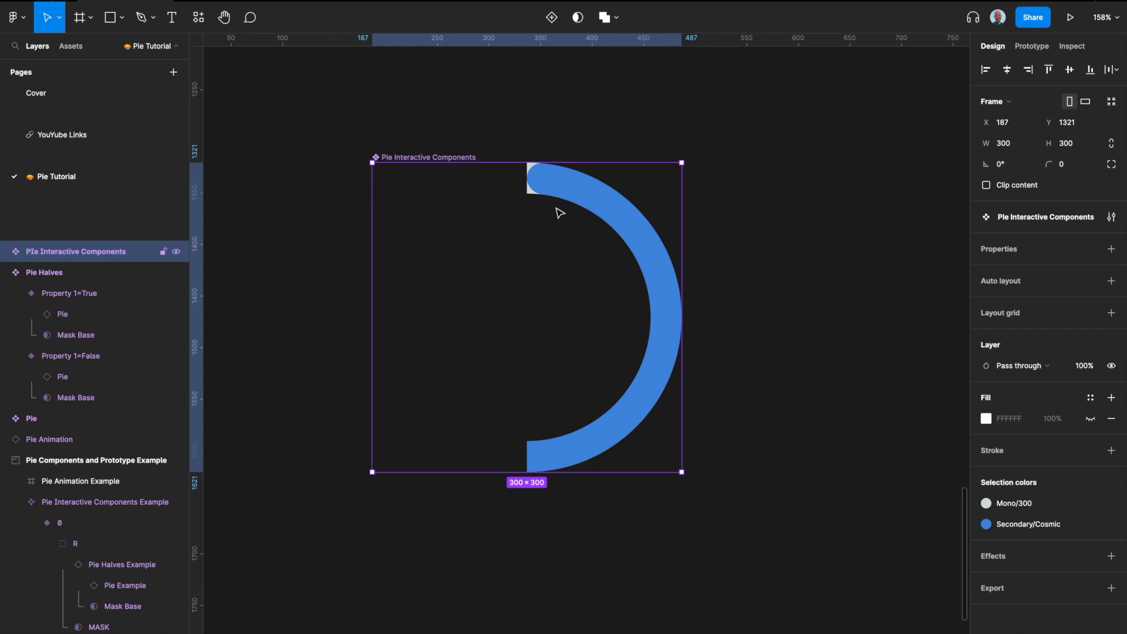
key(r)
drag(683, 472, 526, 162)
scroll(465, 259, down, 3)
scroll(411, 276, left, 5)
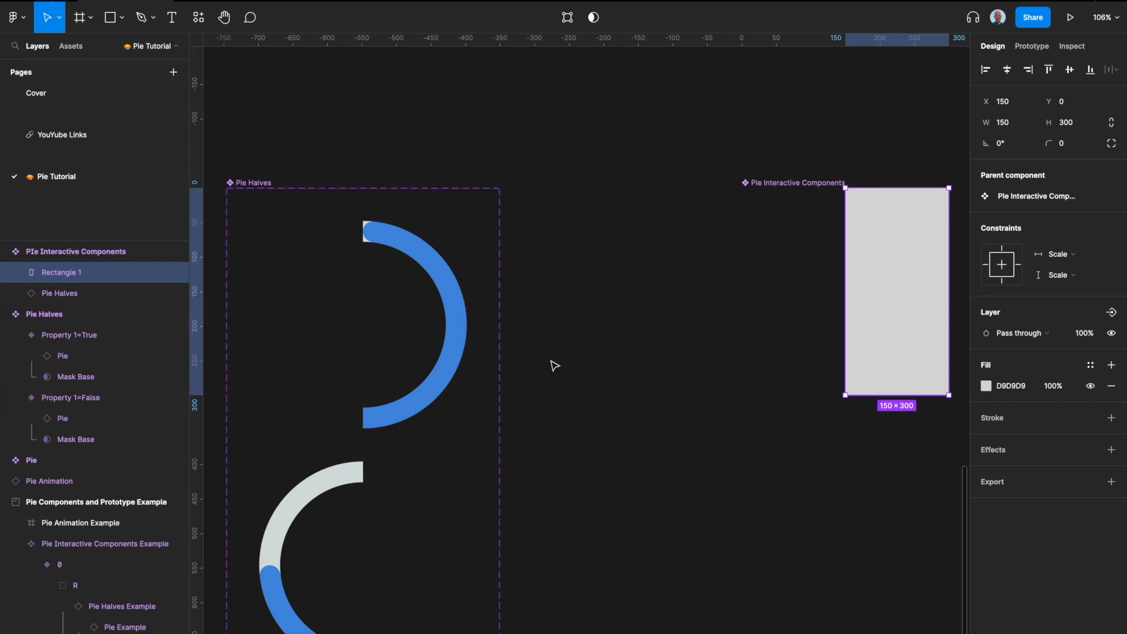
key(shift+2)
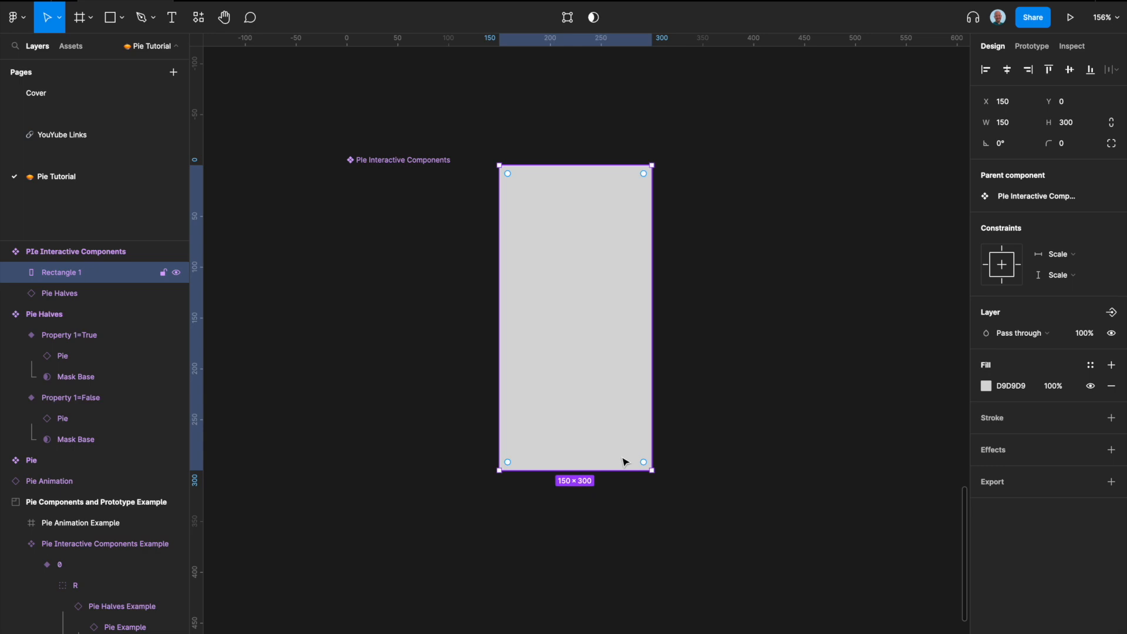
Step: Try adding a pen point from the rectangle's left-edge midpoint toward the frame's left edge, then delete it
key(Return)
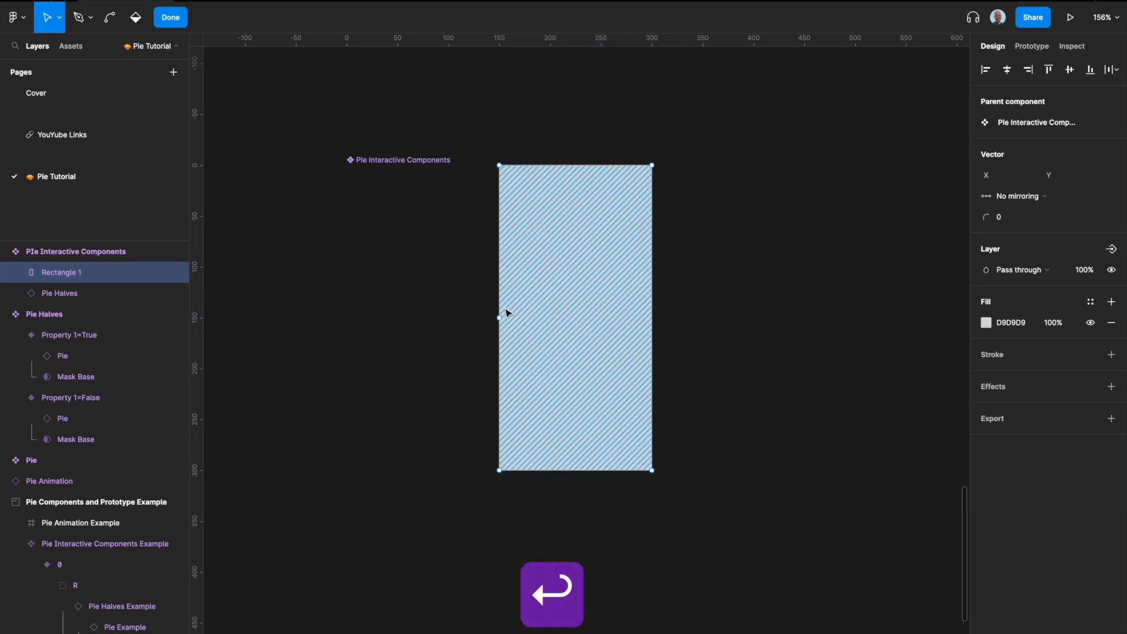
click(499, 318)
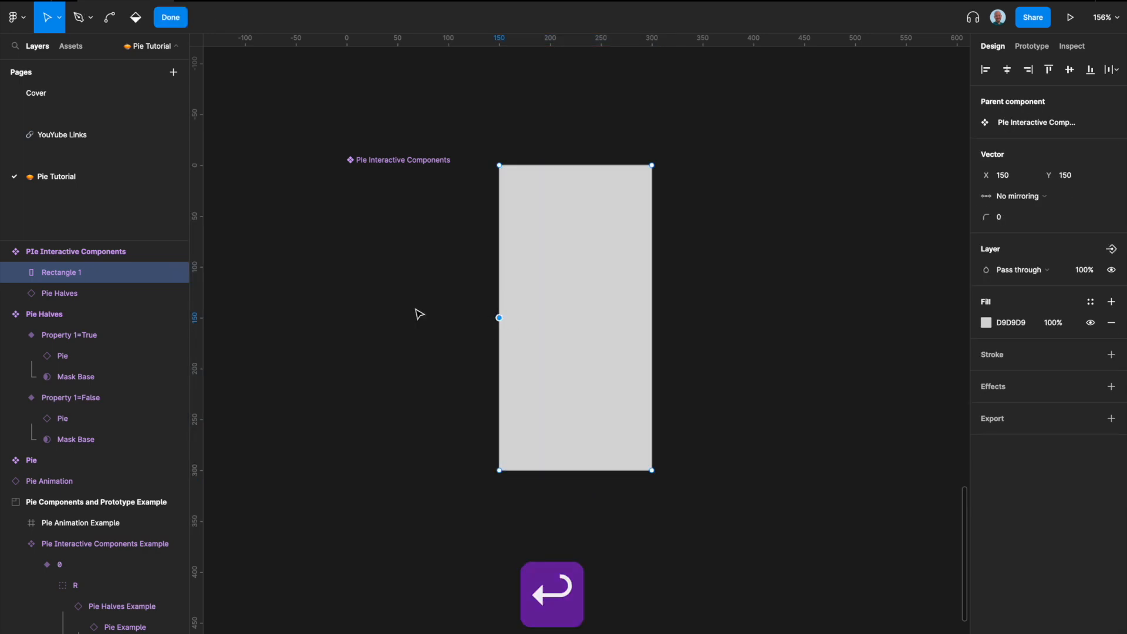
key(p)
click(347, 319)
key(Return)
key(Return)
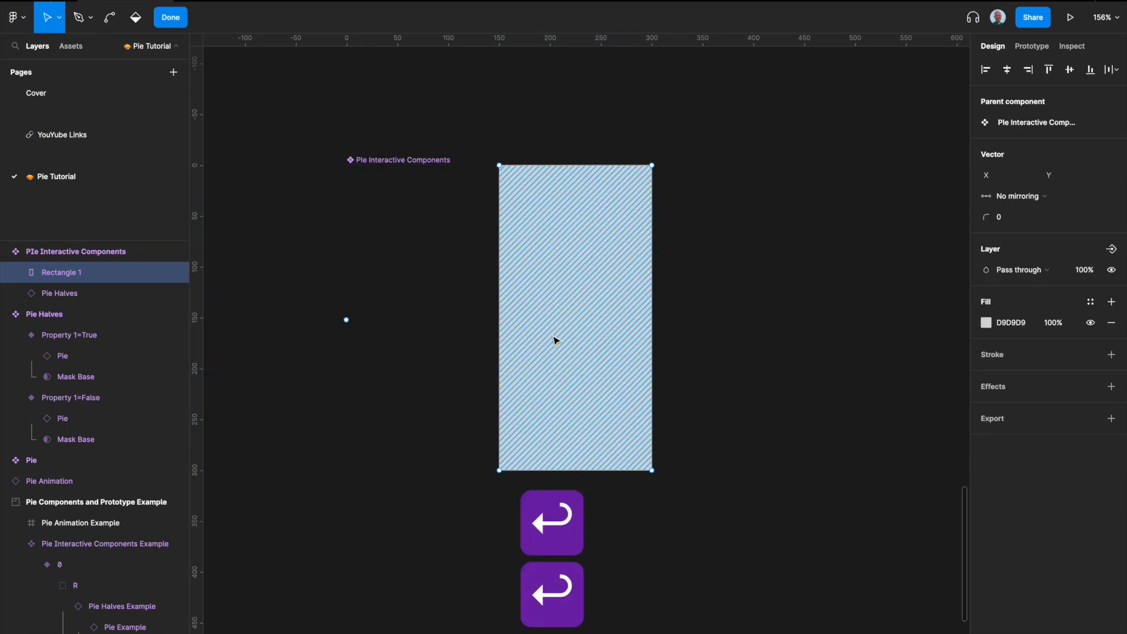
click(347, 320)
key(BackSpace)
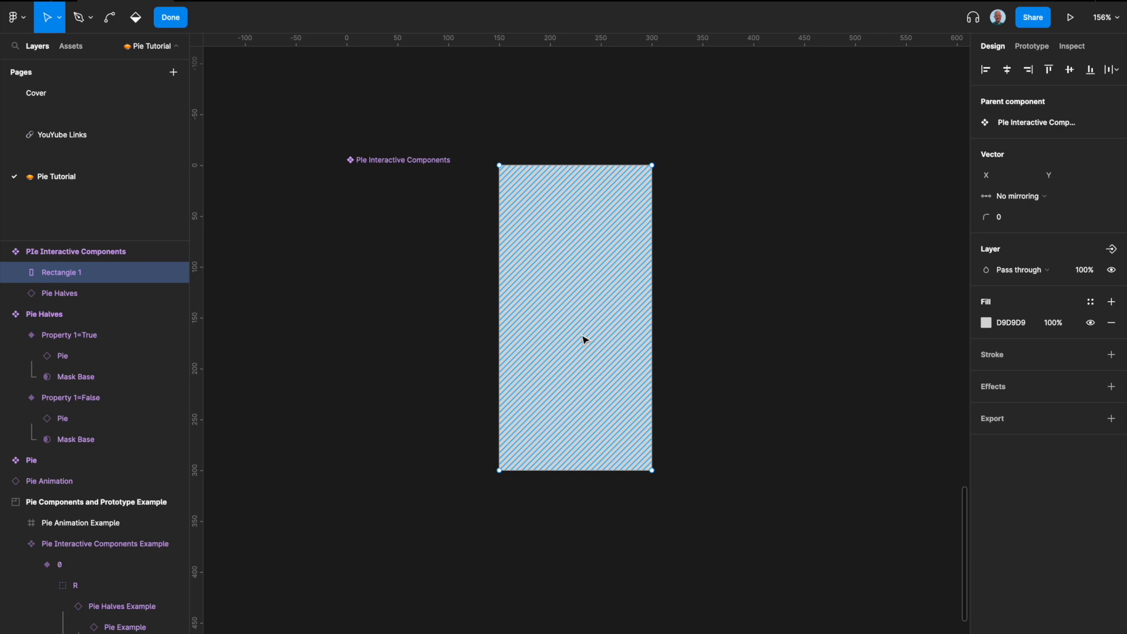
Step: Extend a vertex from the rectangle's left-edge midpoint to X 0 so the shape spans the full 300×300 frame
click(500, 318)
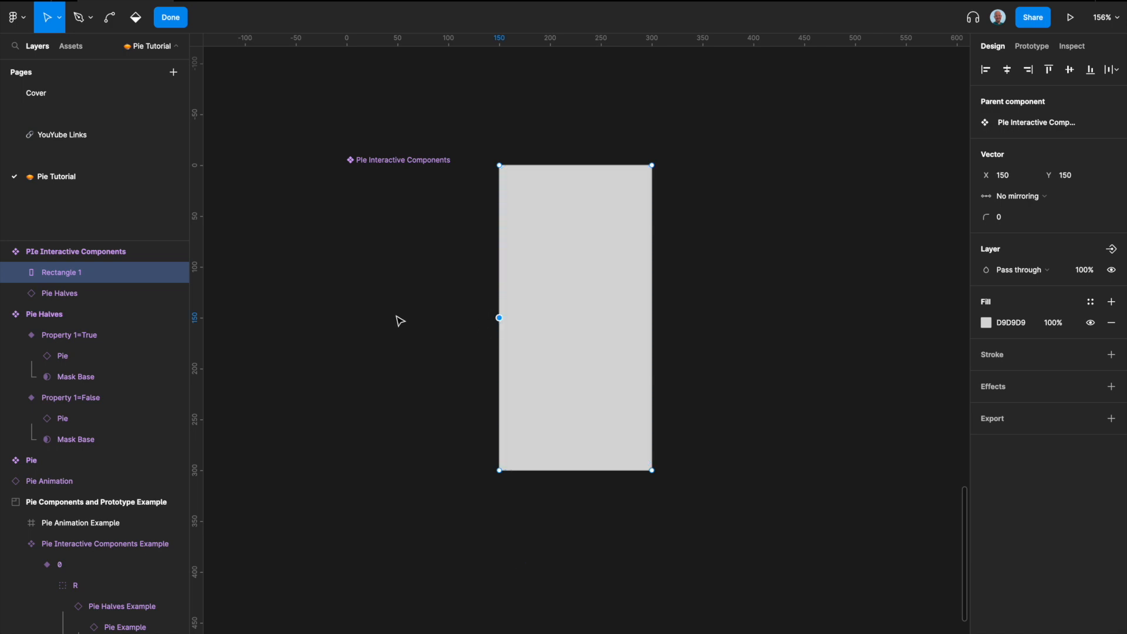
key(p)
click(352, 317)
key(Return)
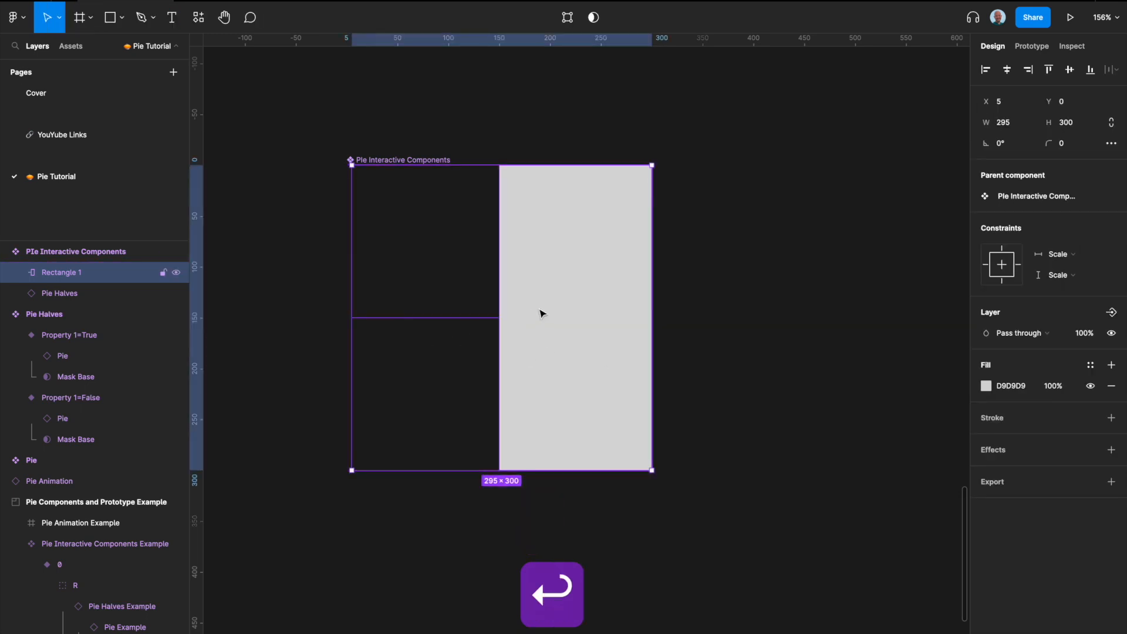
key(Return)
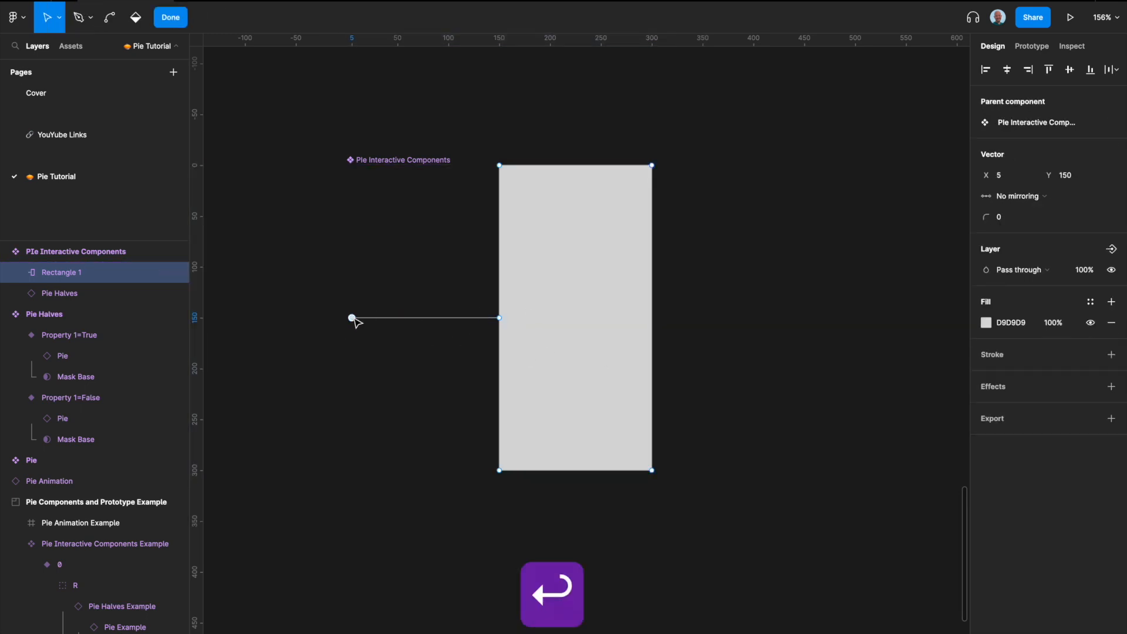
click(1001, 175)
text(0)
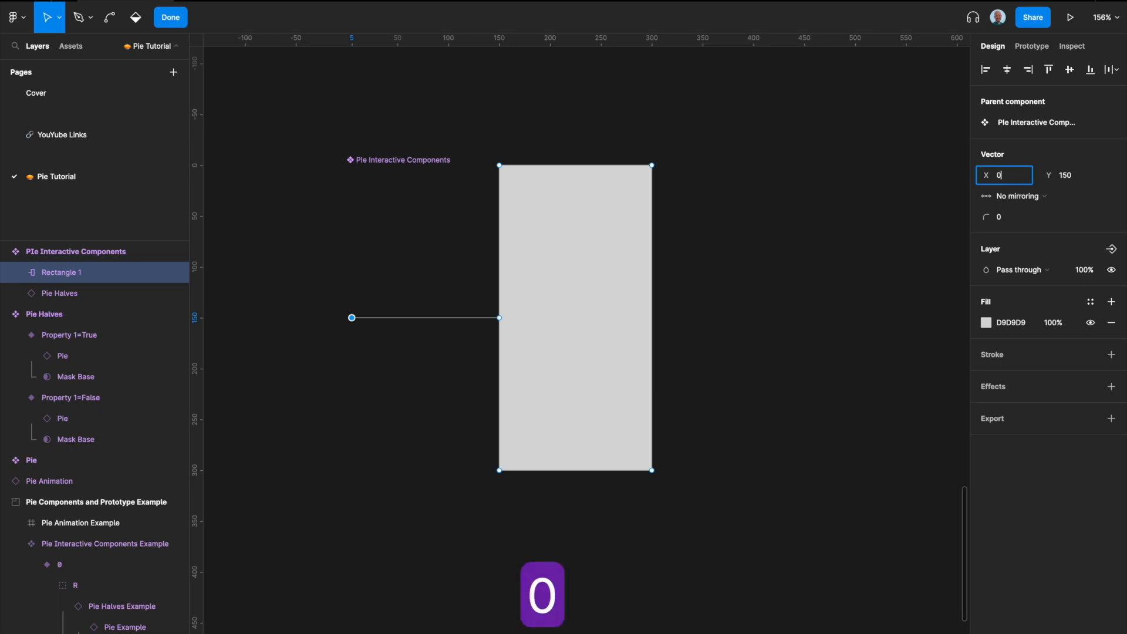
key(Return)
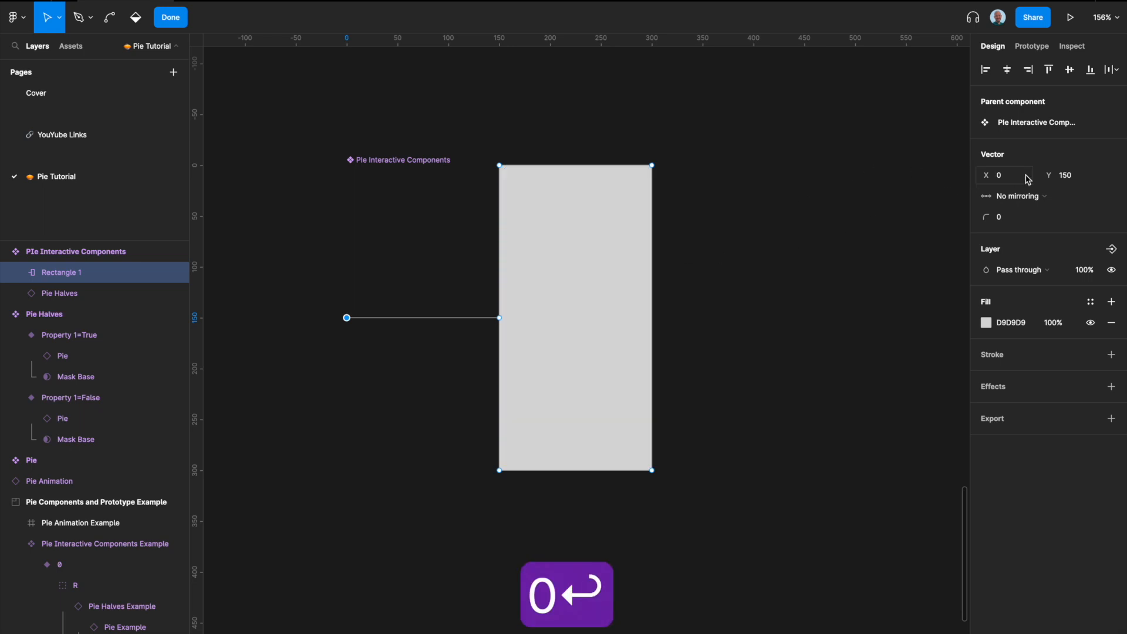
key(Return)
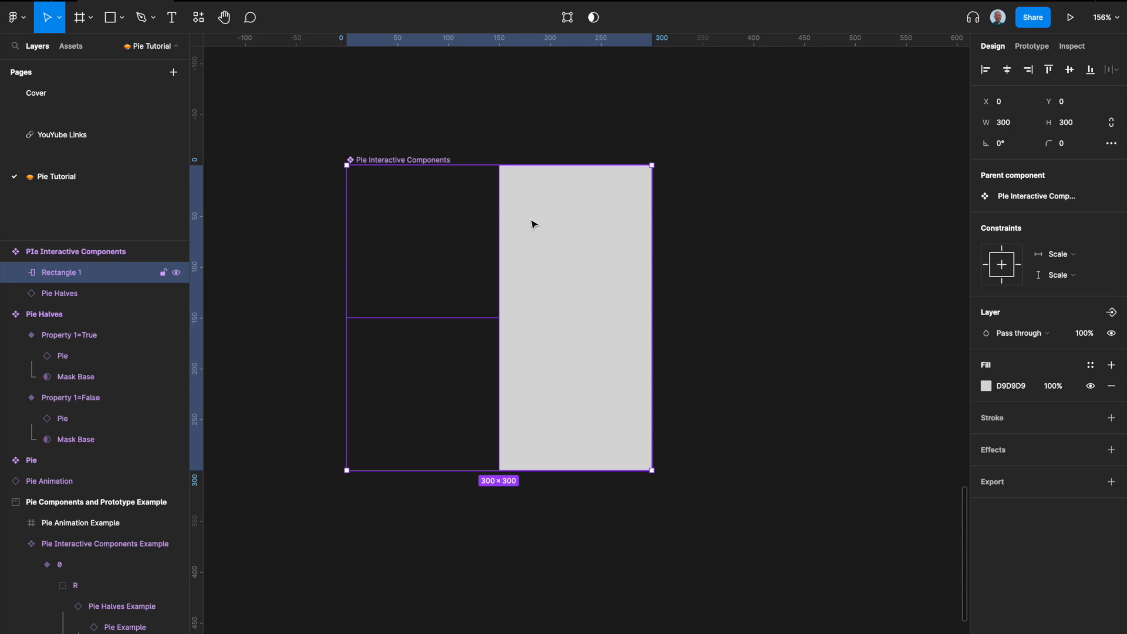
Step: Send the rectangle behind the Pie Halves instance and rename it MASK
key(super+bracketleft)
key(super+bracketleft)
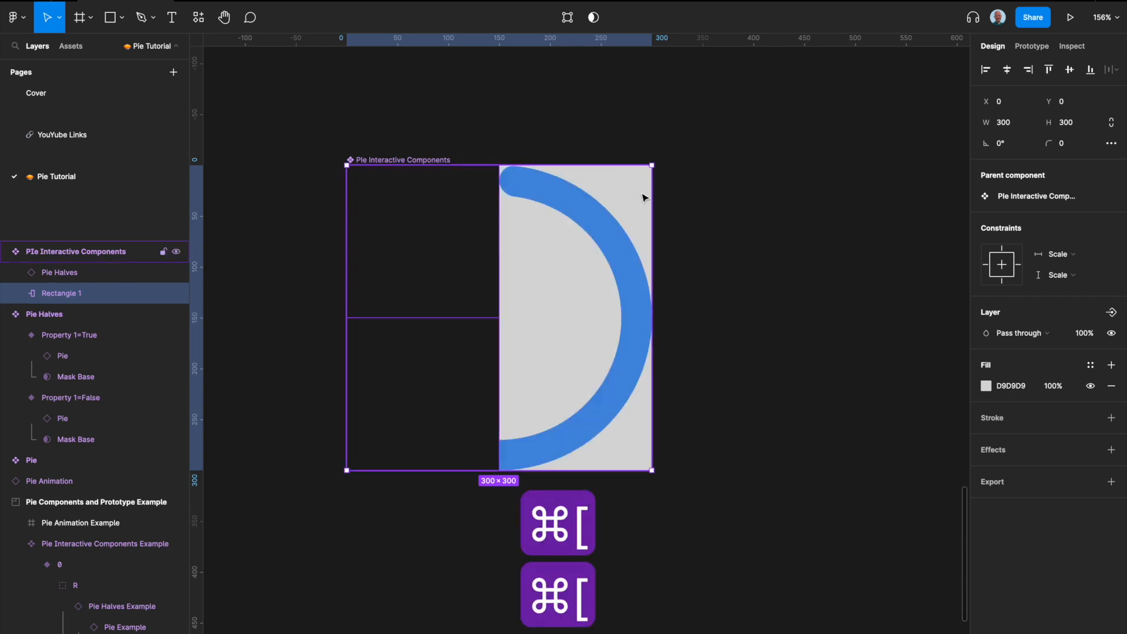
double_click(81, 295)
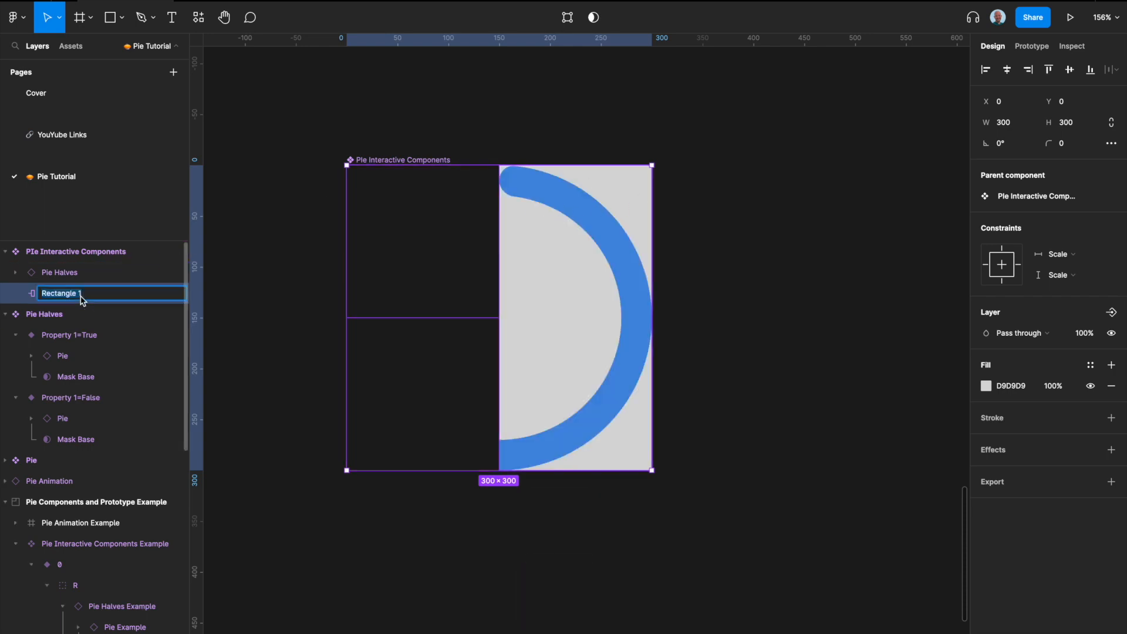
text(MASK)
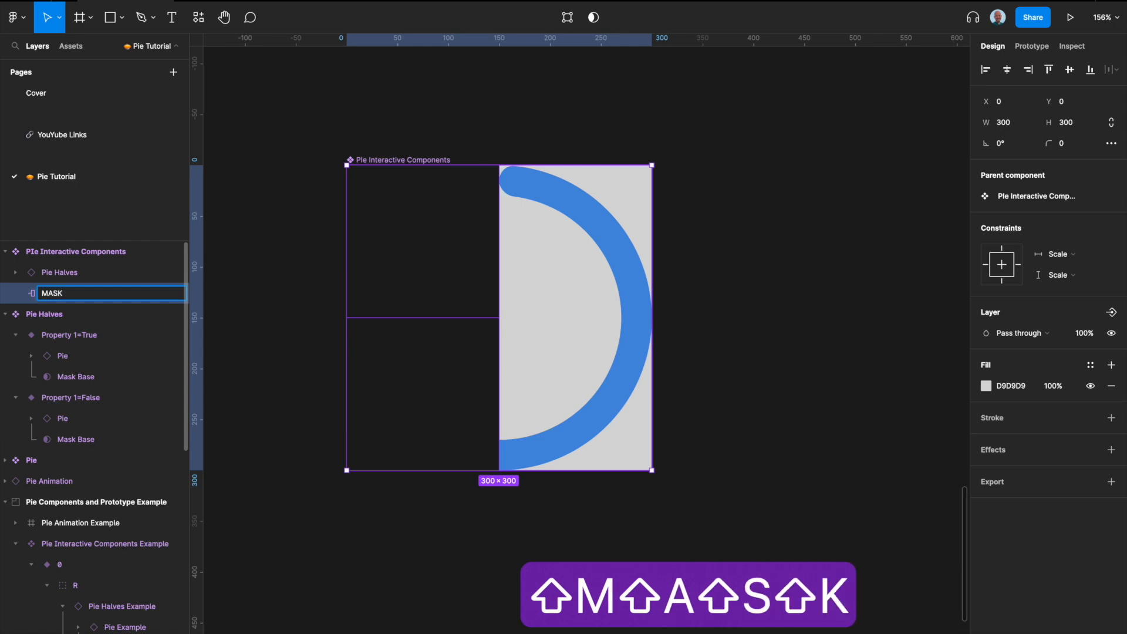
key(Return)
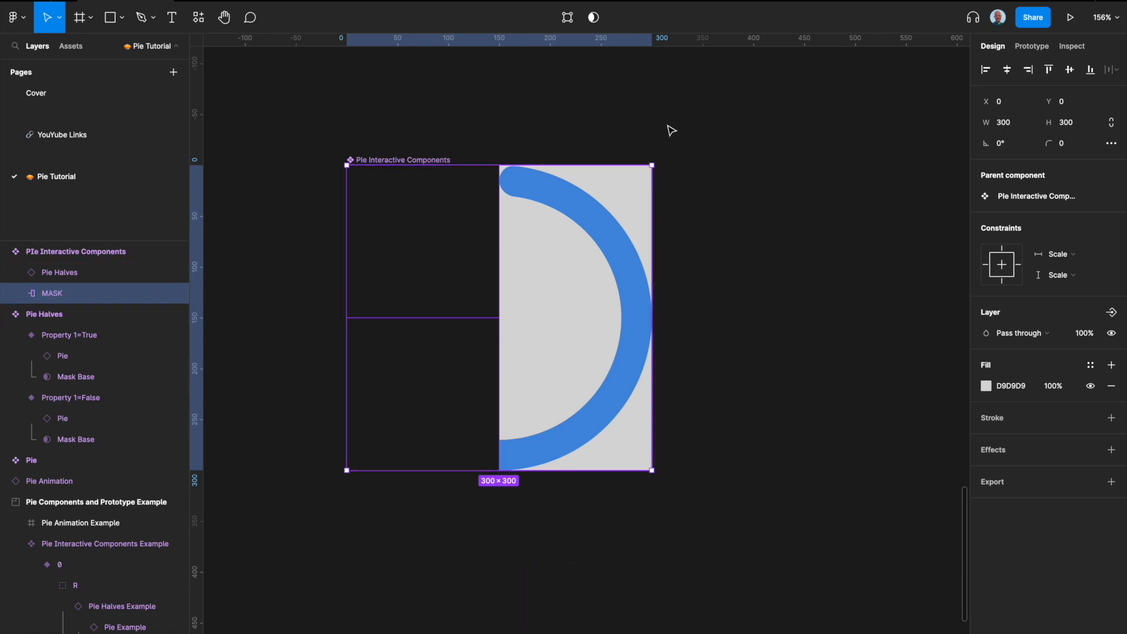
Step: Use MASK as a mask and rotate it 180° within the component
click(597, 19)
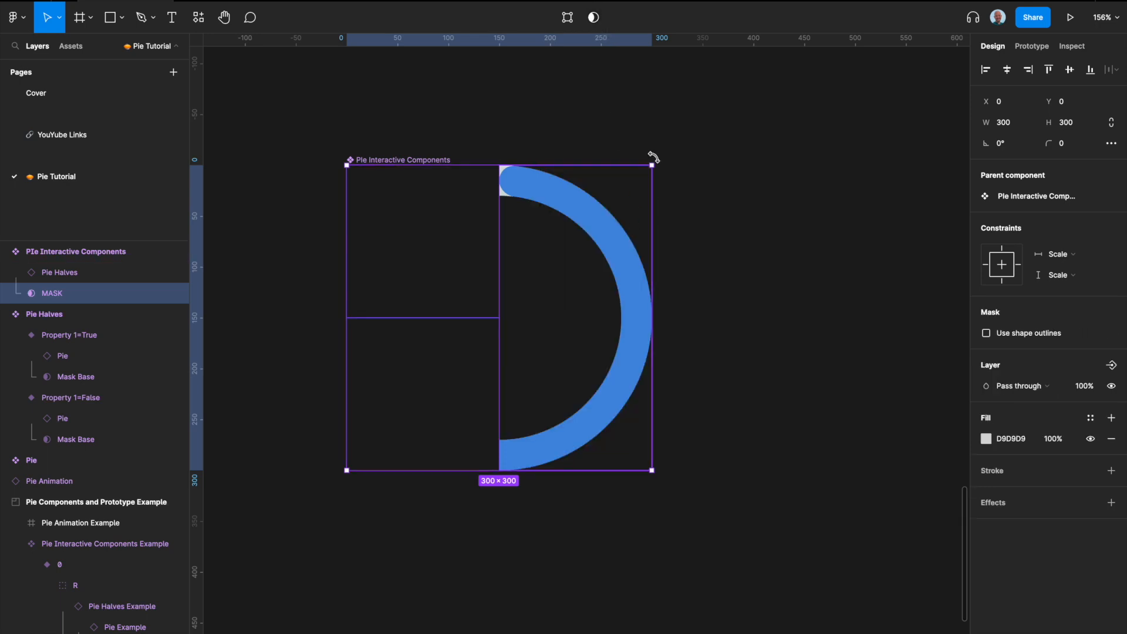
drag(654, 156, 600, 137)
drag(495, 139, 385, 352)
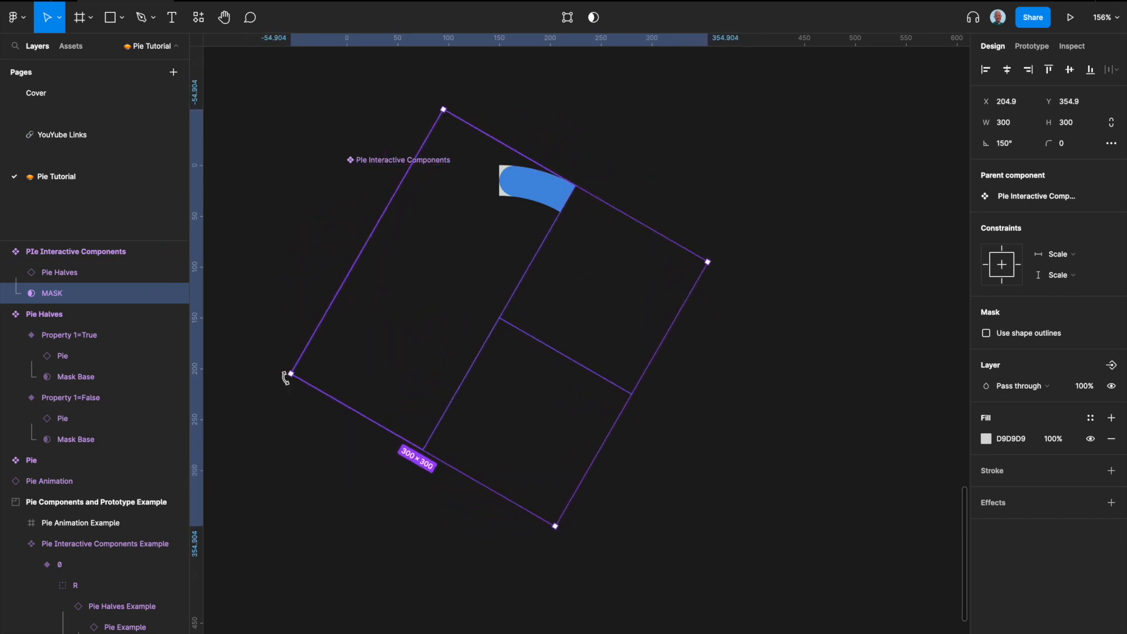
drag(284, 377, 333, 466)
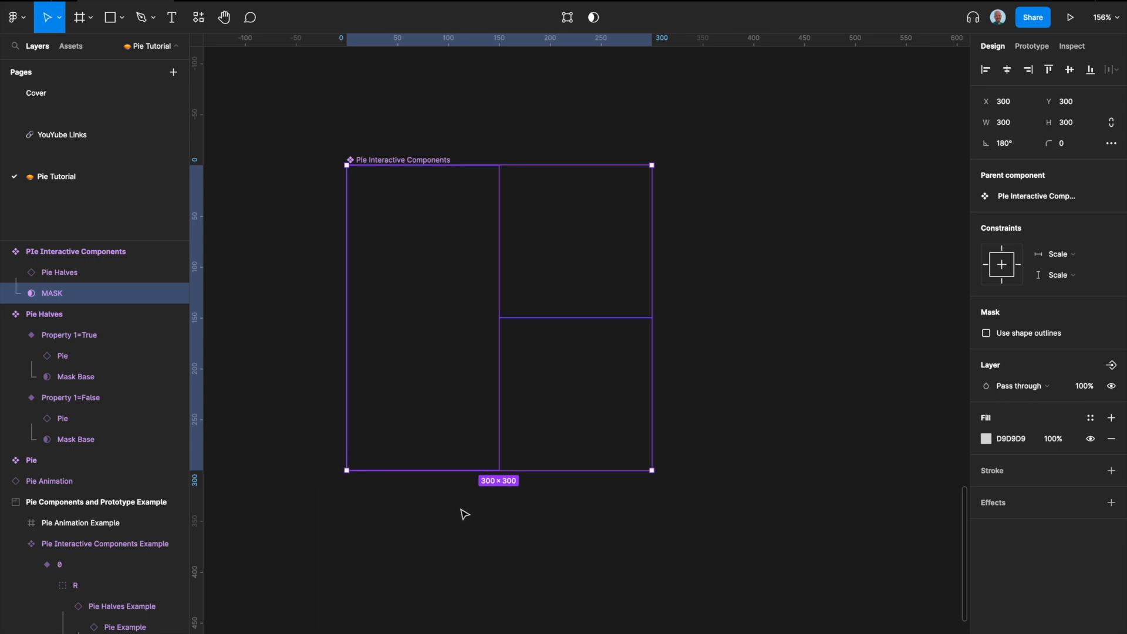
Step: Group the Pie Halves instance and MASK together inside the Pie Interactive Components component
click(70, 276)
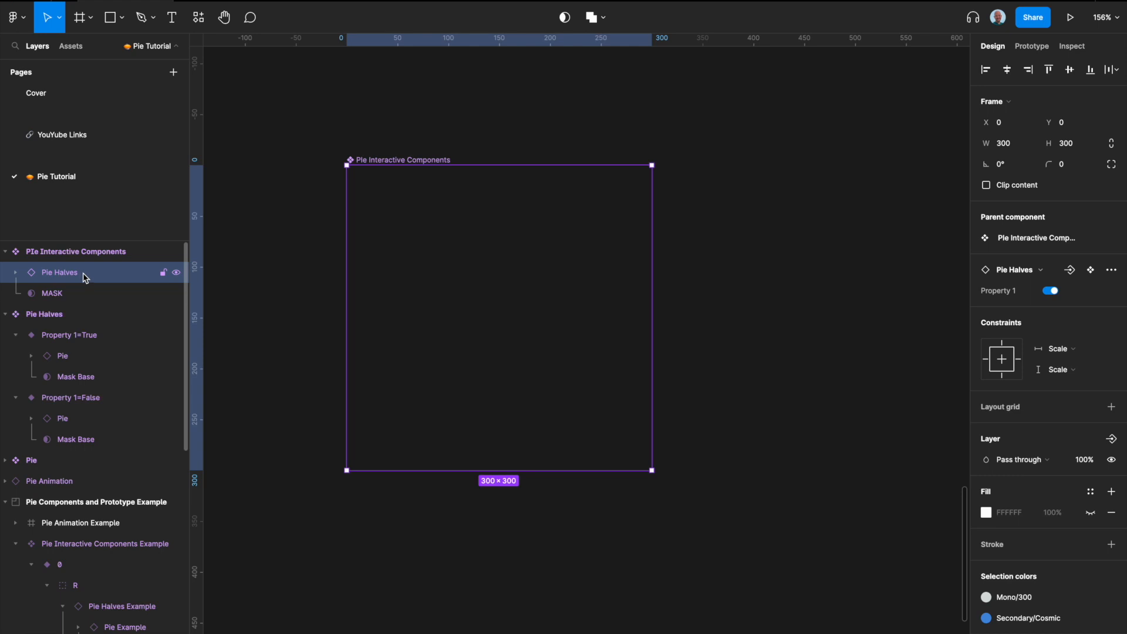
shift+click(70, 295)
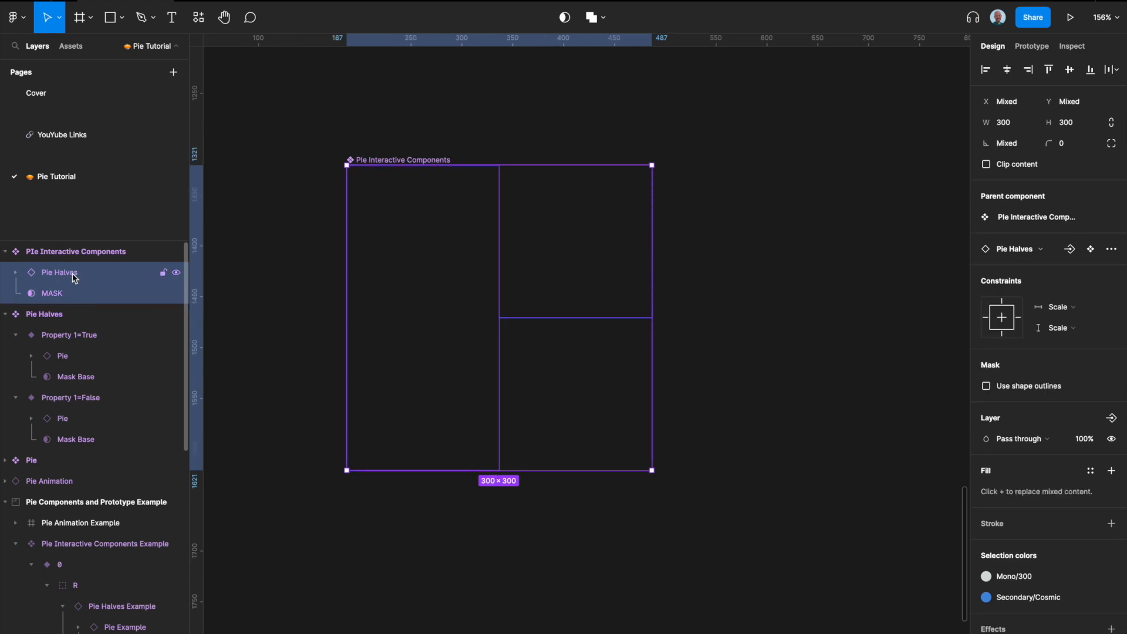
right_click(75, 278)
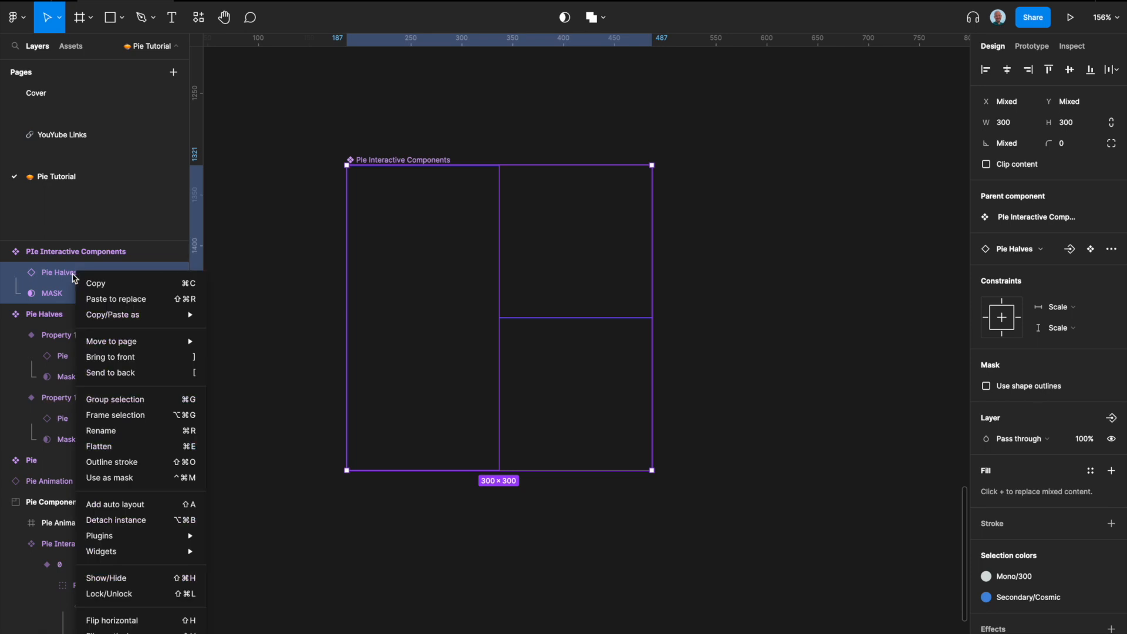
key(Escape)
click(73, 273)
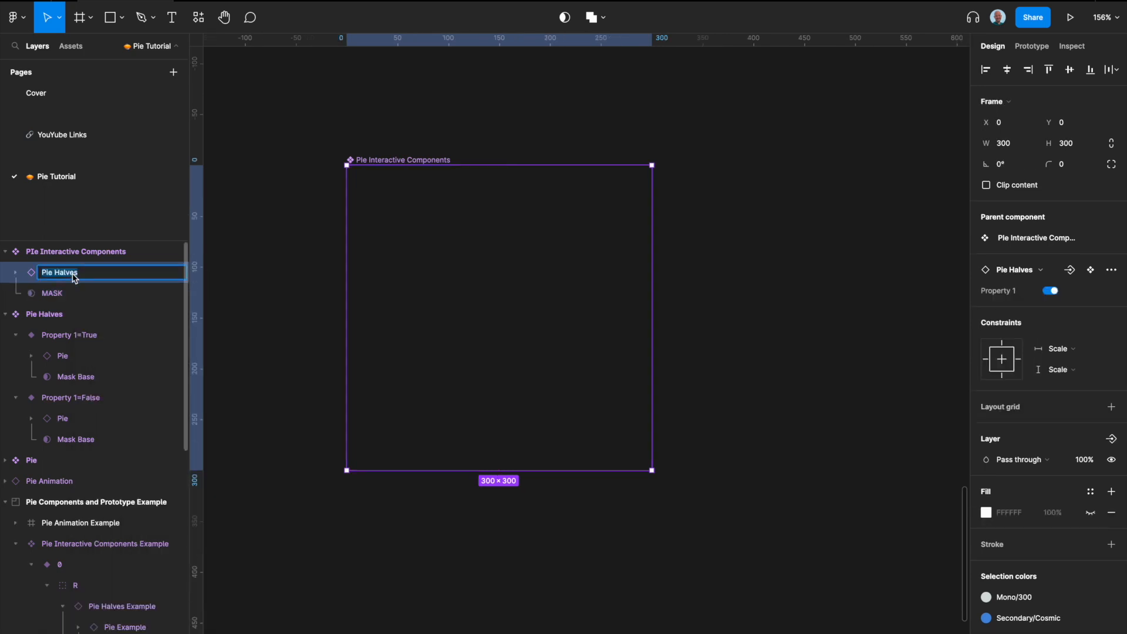
click(61, 292)
shift+click(67, 274)
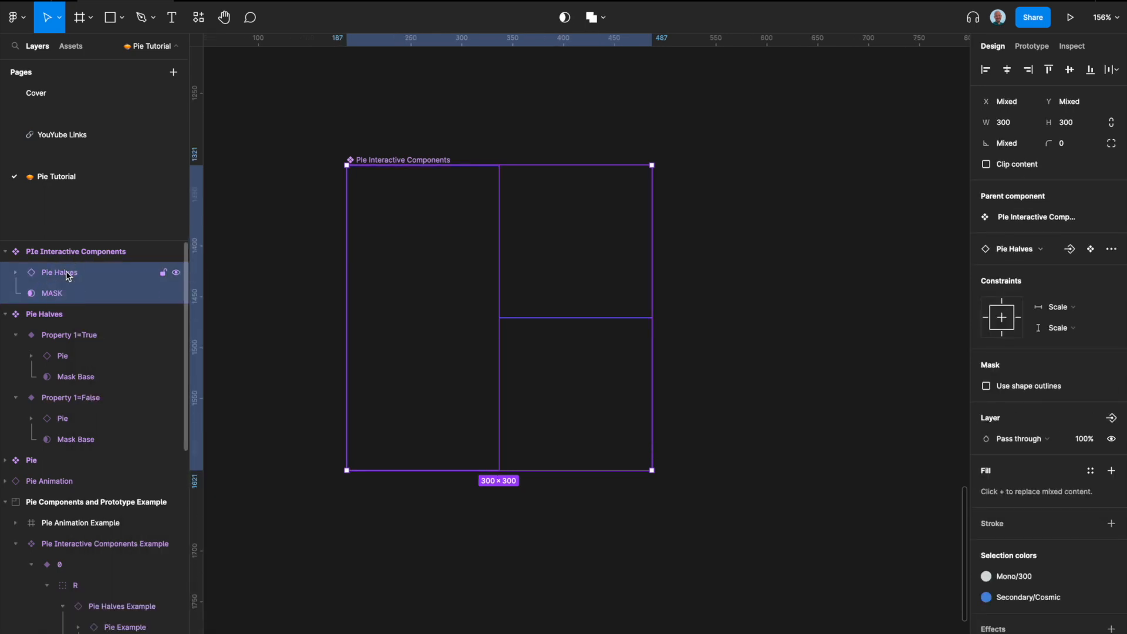
key(ctrl+g)
Step: Rename the new group 0
double_click(68, 276)
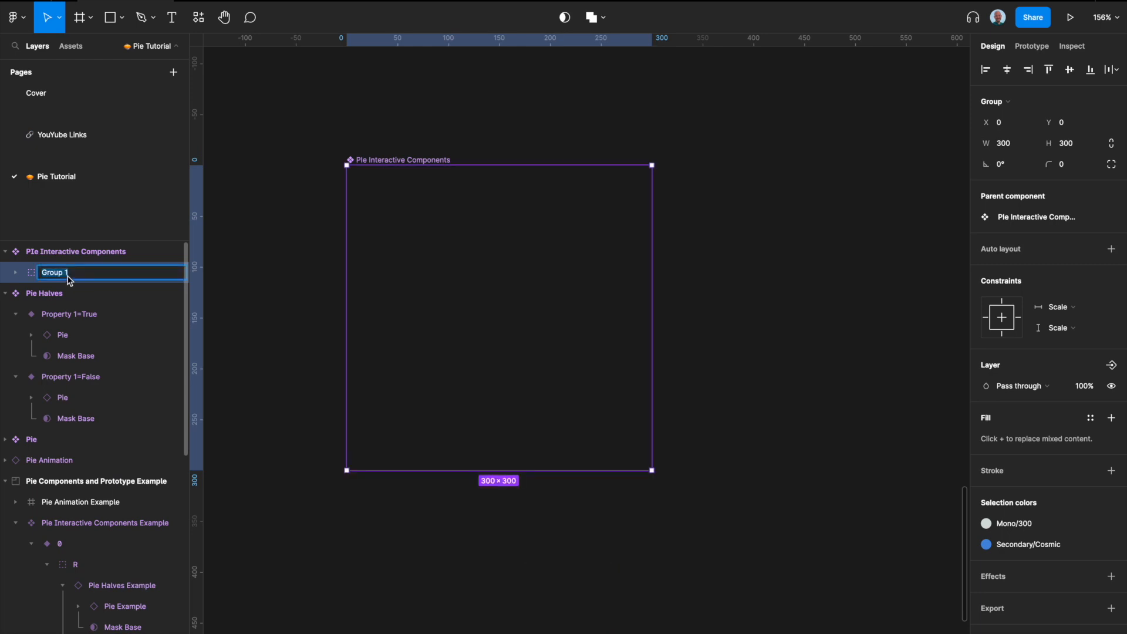
text(o)
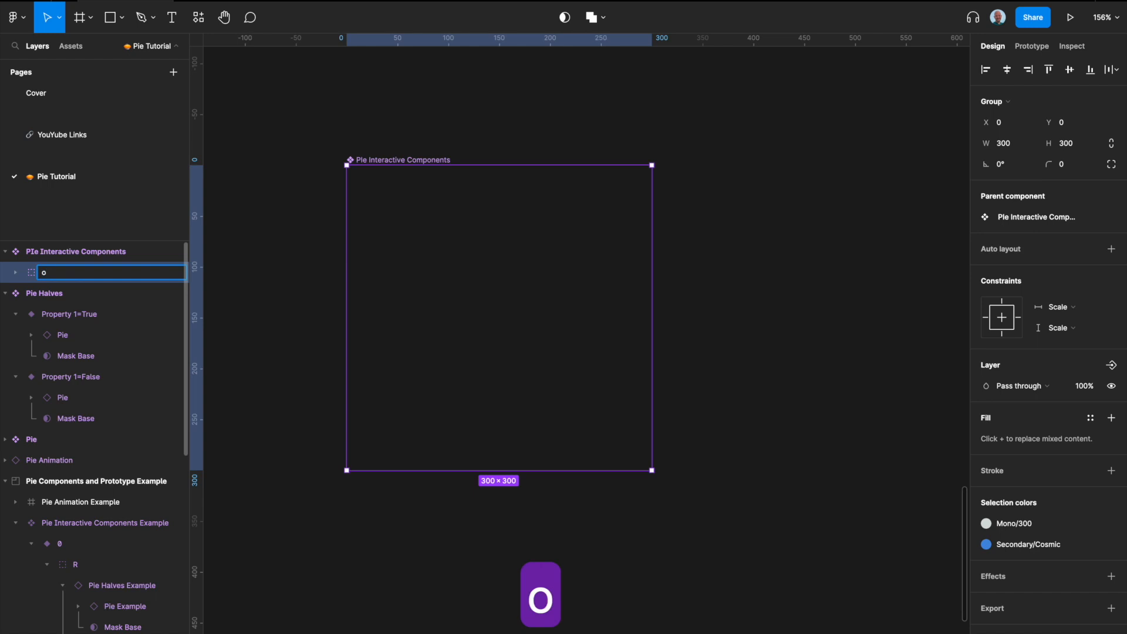
key(BackSpace)
text(0)
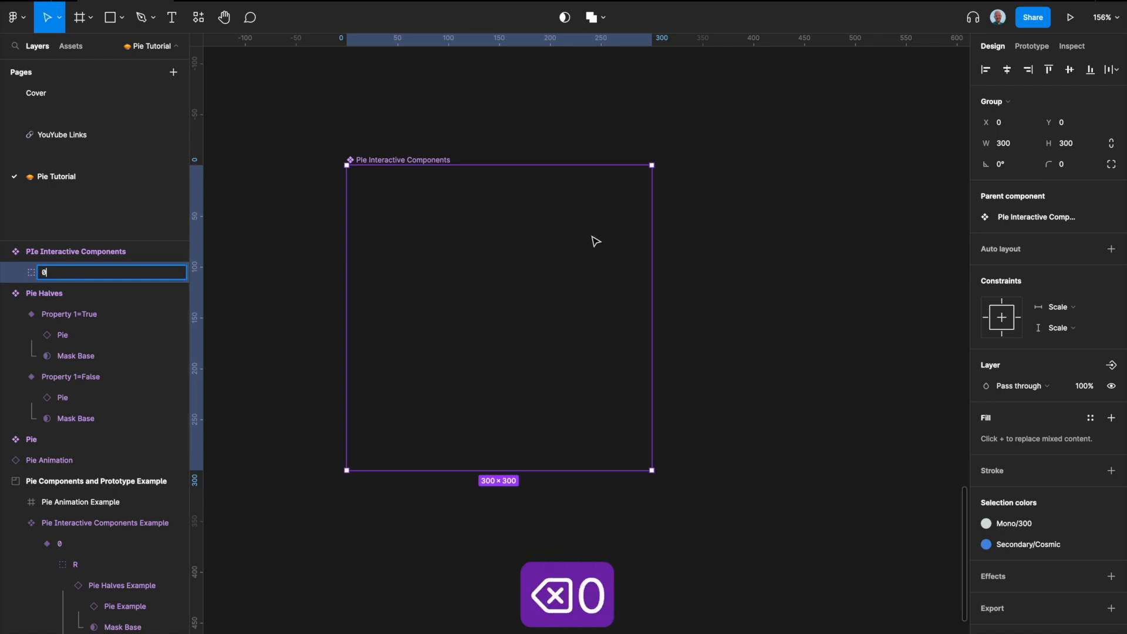
click(564, 255)
click(745, 249)
click(524, 254)
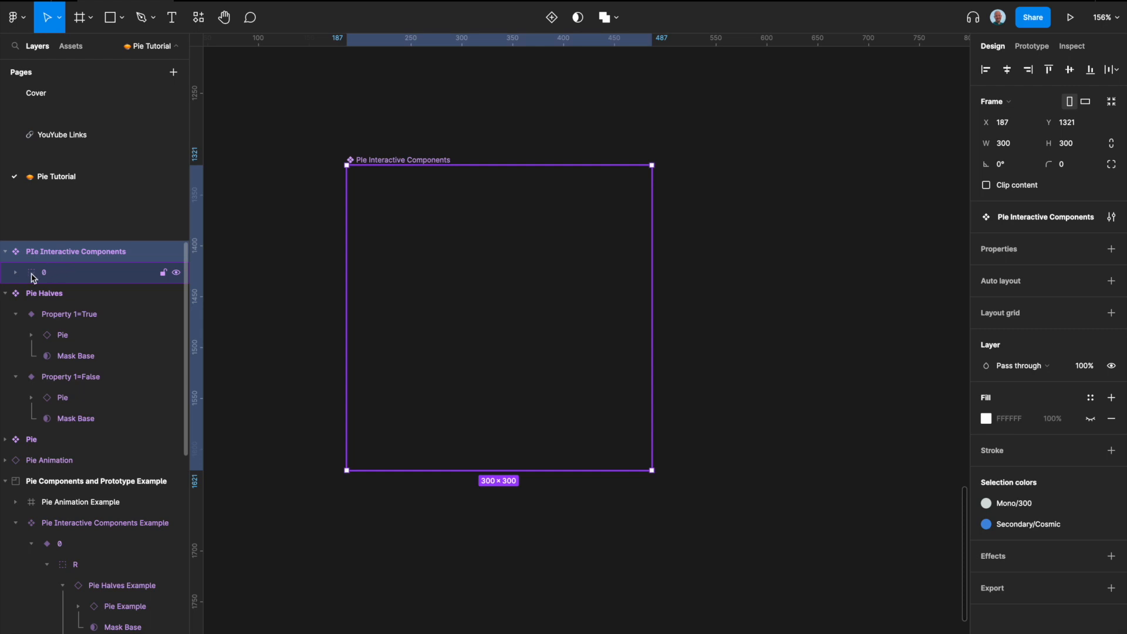
Step: Rename the group R
click(54, 278)
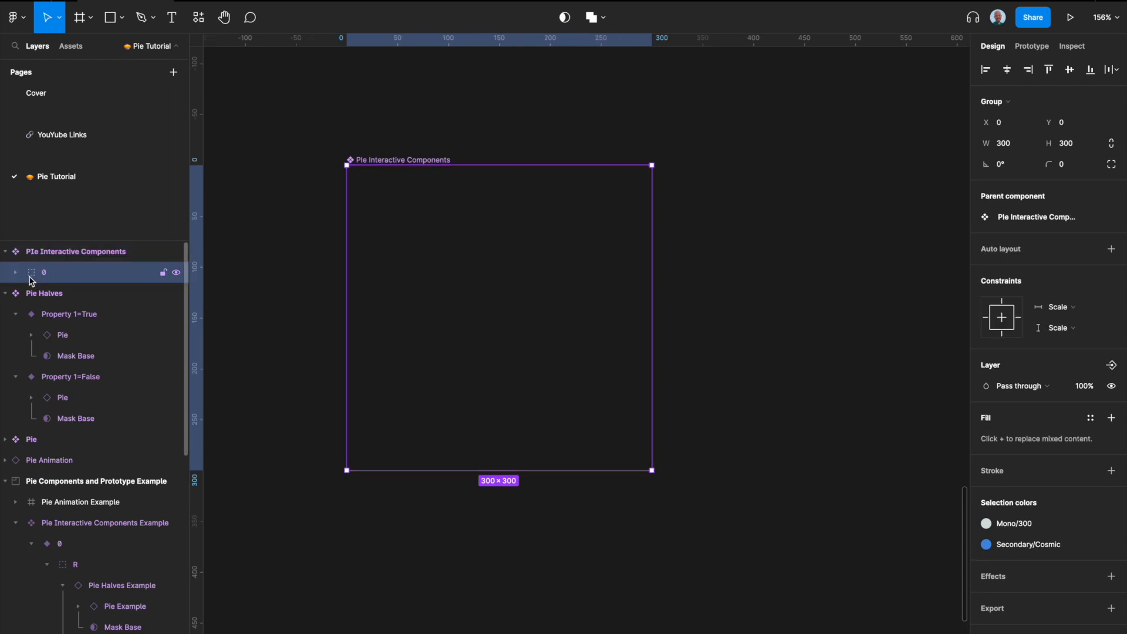
double_click(47, 276)
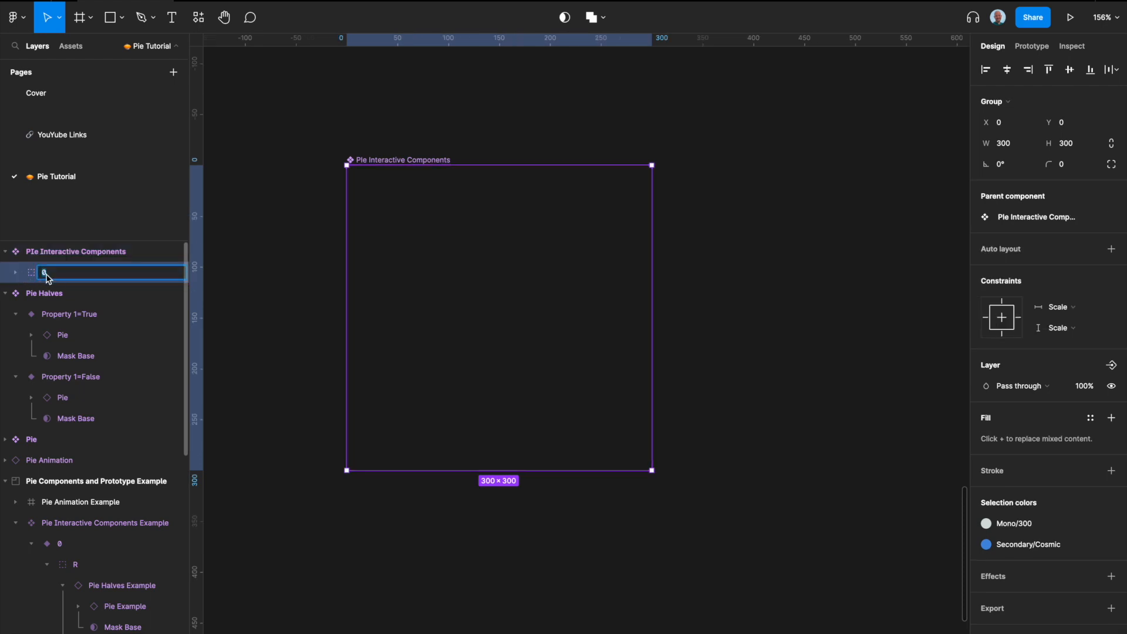
text(R)
key(Return)
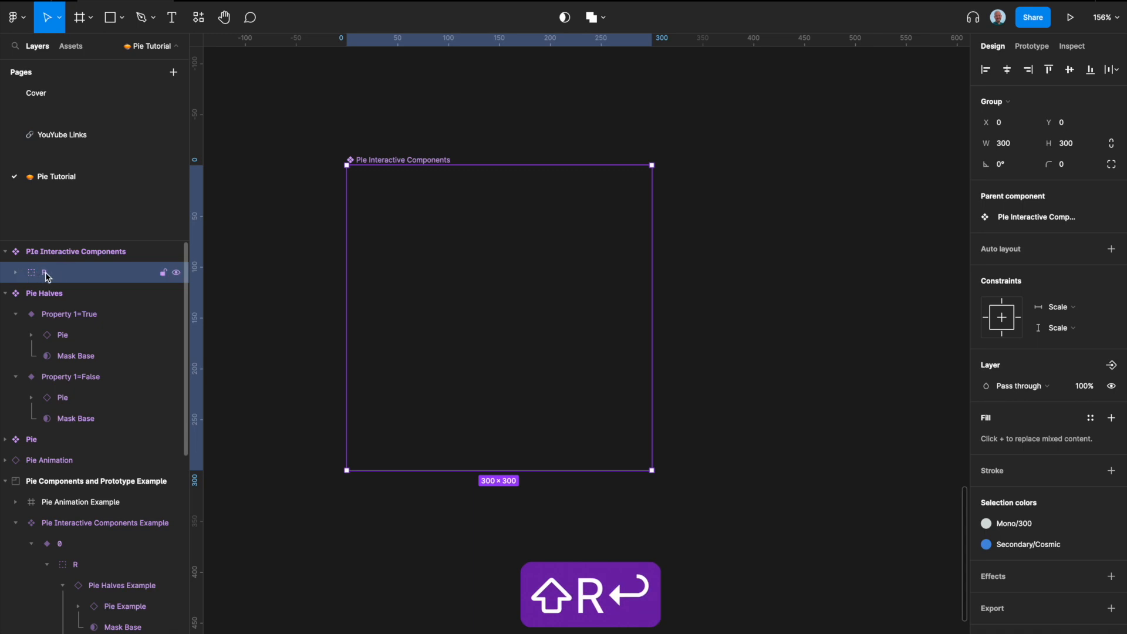
Step: Duplicate the R group and rename the copy L
key(super+d)
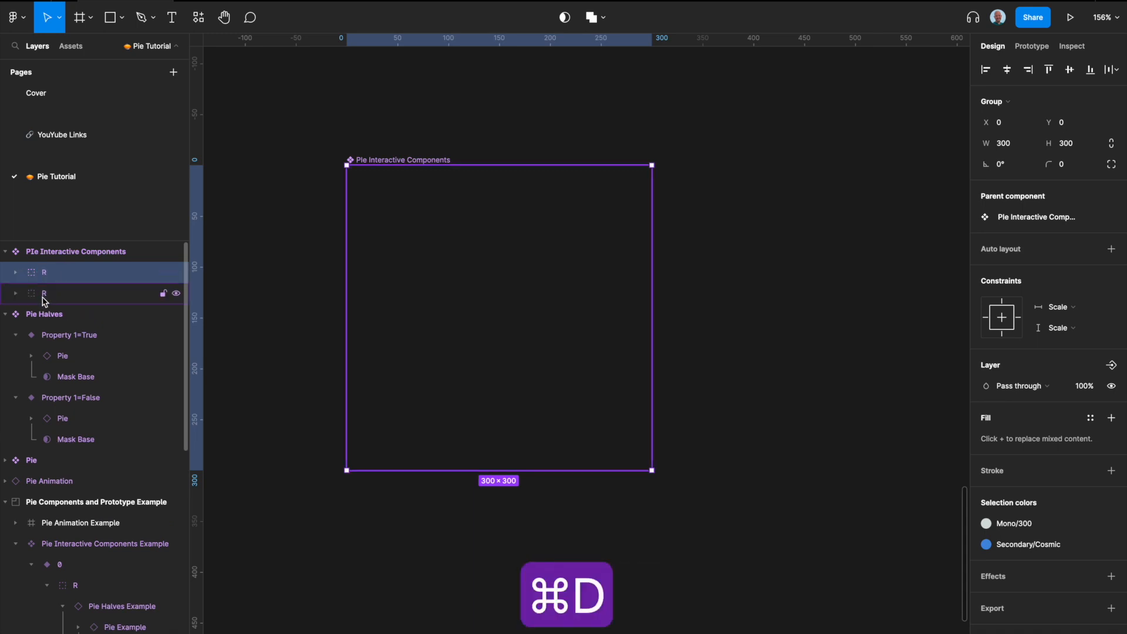
double_click(45, 298)
text(L)
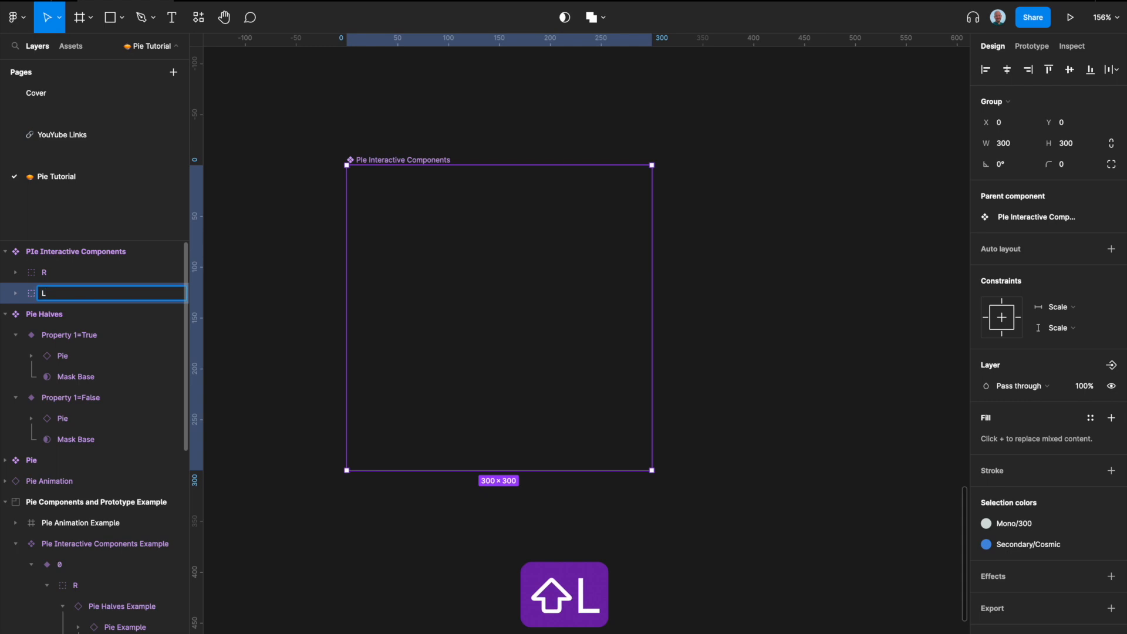
key(Return)
Step: In group L, switch the Pie Halves instance's Property 1 off and rotate its MASK back to 0°
click(16, 293)
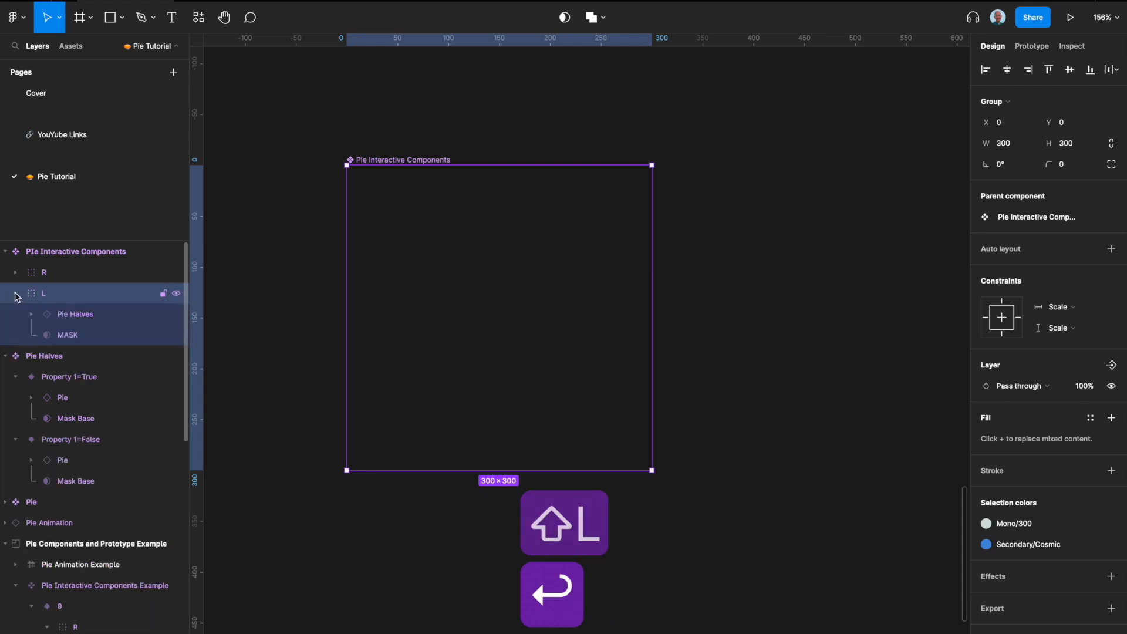
click(86, 322)
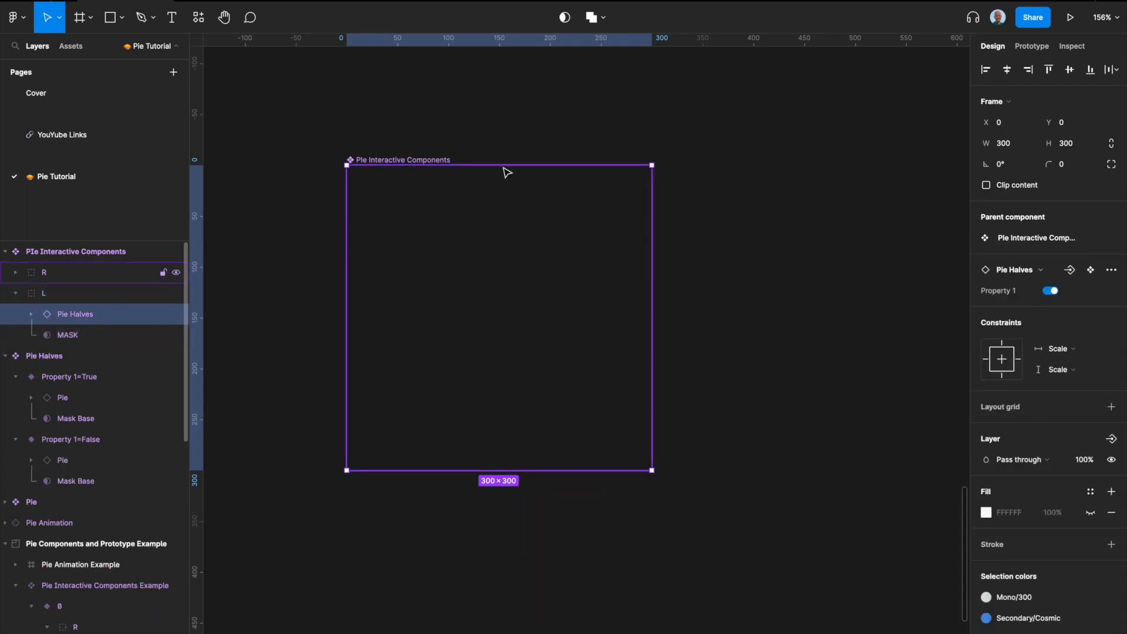
click(1051, 290)
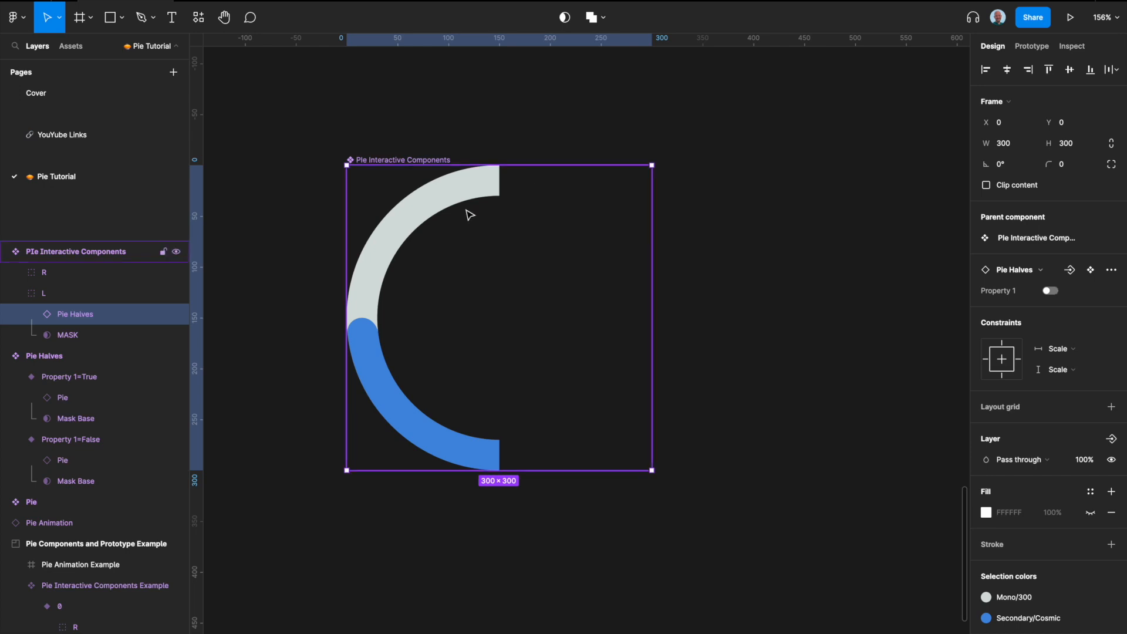
click(69, 338)
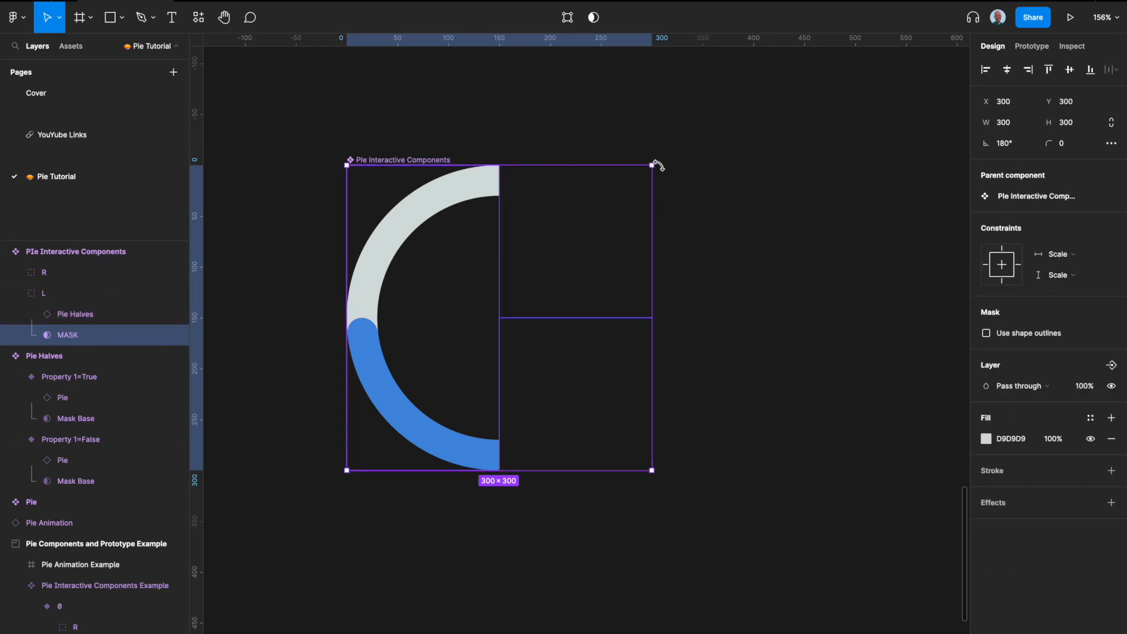
drag(659, 165, 430, 391)
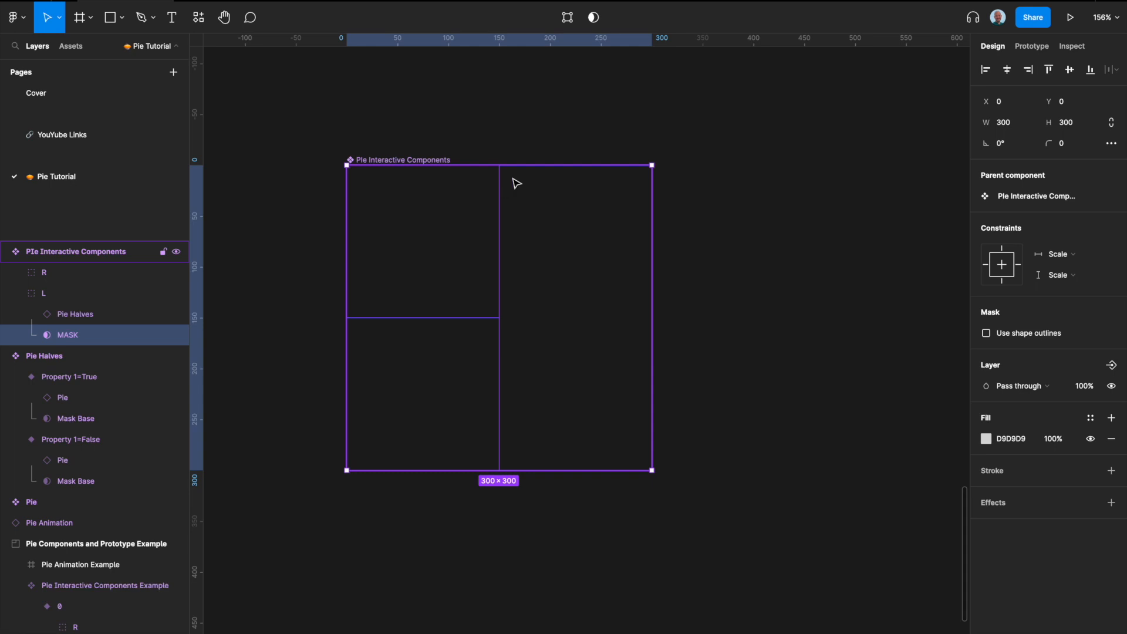
Step: Add a new variant to the Pie Interactive Components component
scroll(517, 183, down, 1)
click(568, 111)
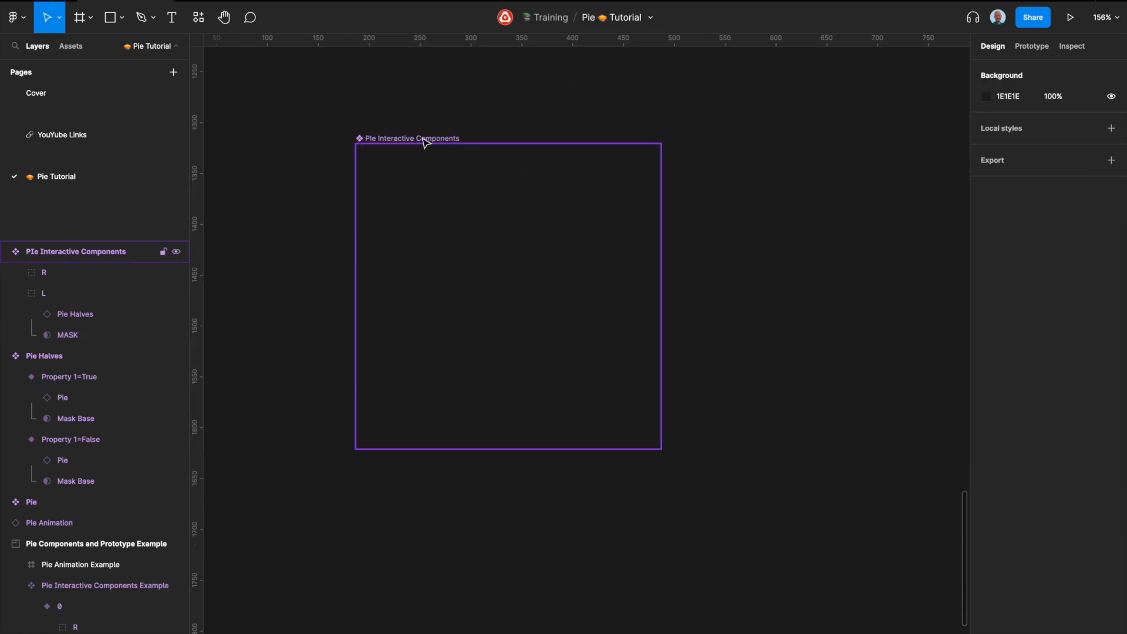
click(427, 140)
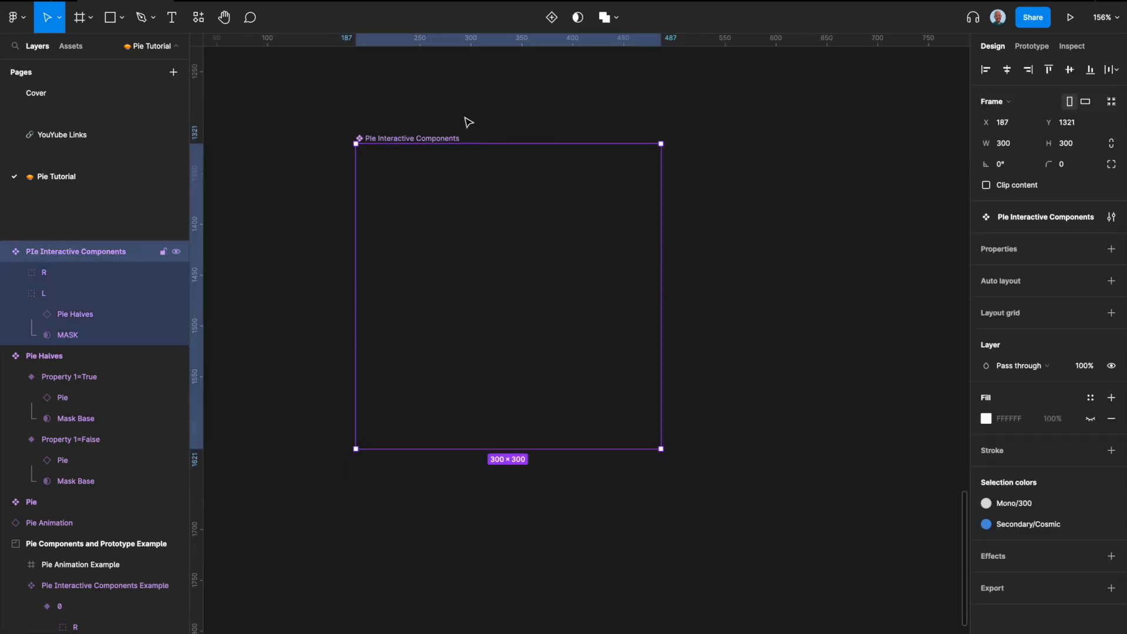
click(552, 22)
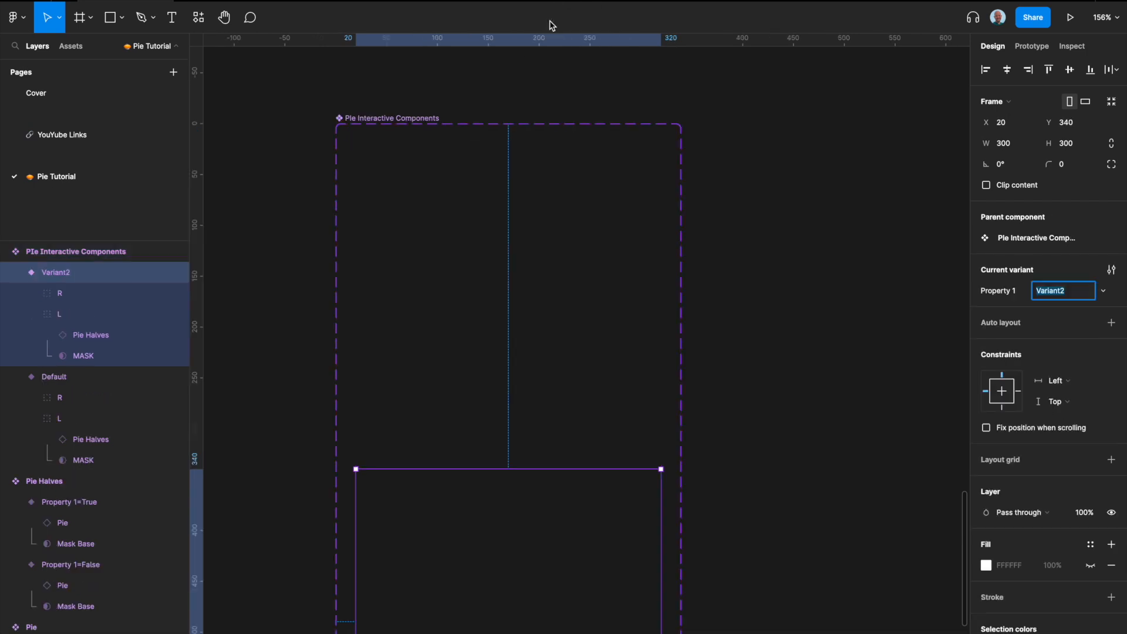
key(Escape)
Step: Apply auto layout to the component set with 48 spacing and 48 horizontal and vertical padding
key(shift+a)
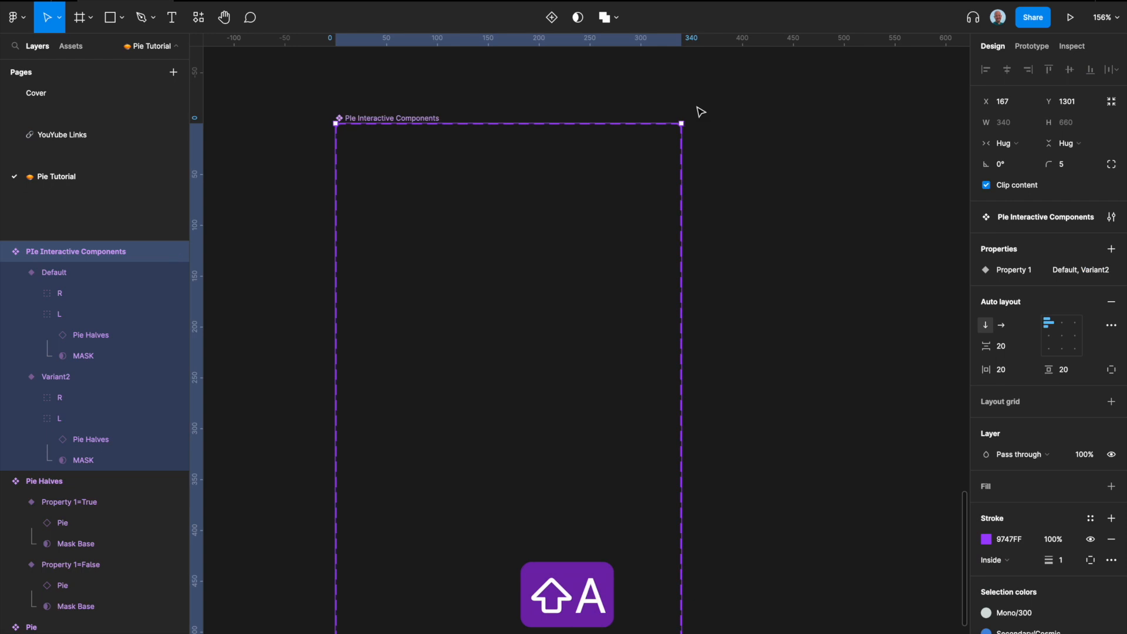
click(1010, 349)
text(48)
key(Tab)
text(48)
key(Tab)
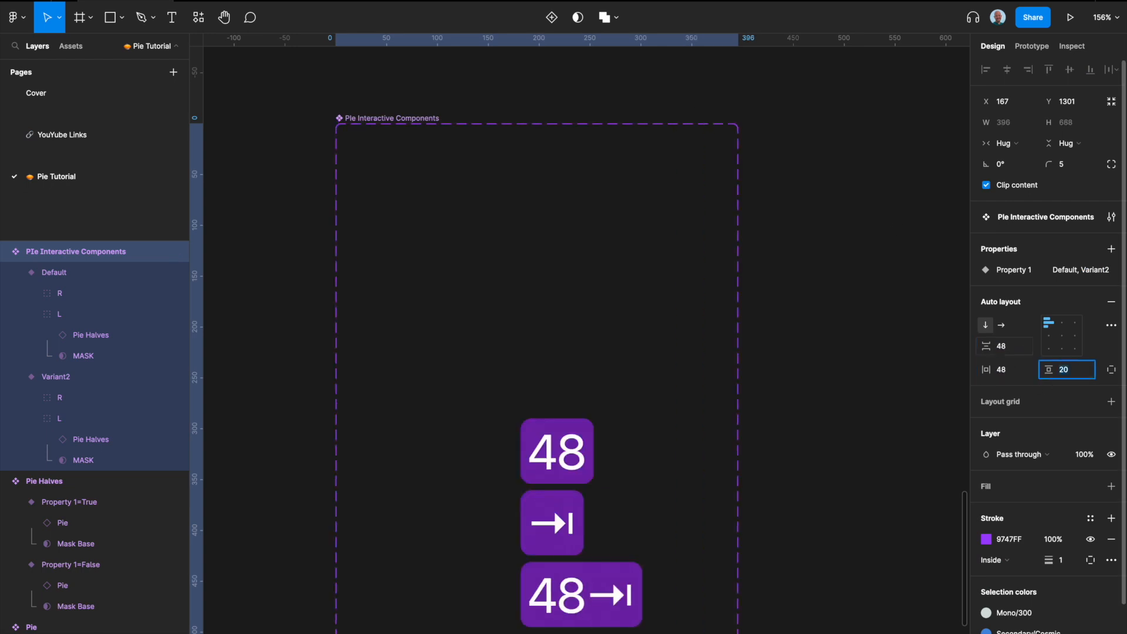
text(48)
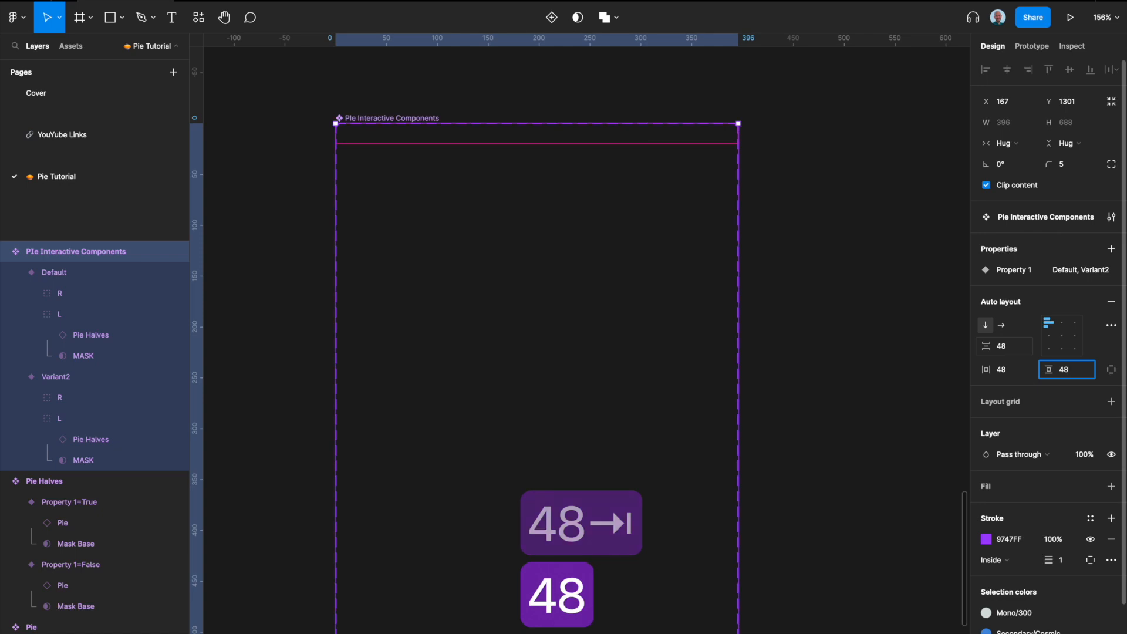
key(Return)
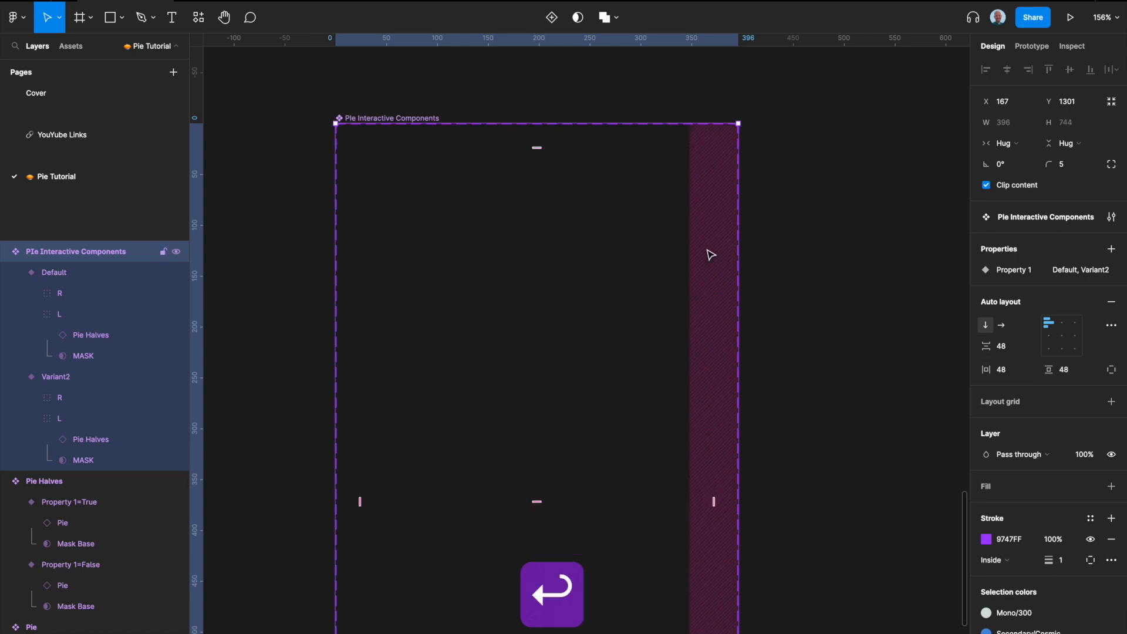
Step: Rename the Default variant's Property 1 value to 0
scroll(710, 252, down, 3)
click(574, 460)
scroll(574, 460, down, 2)
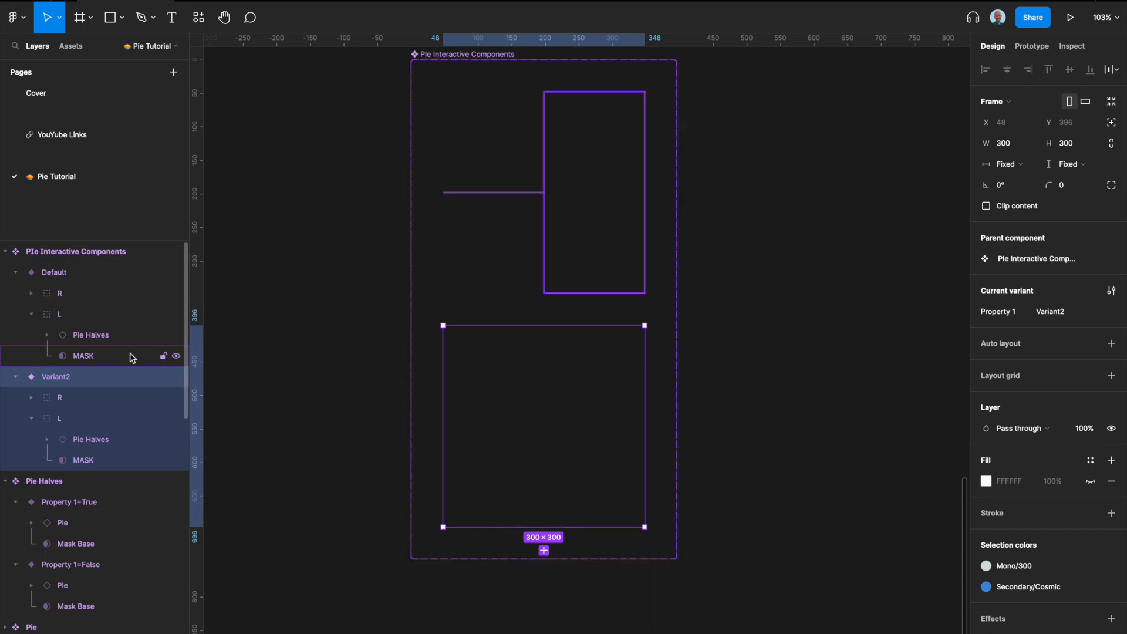
click(478, 239)
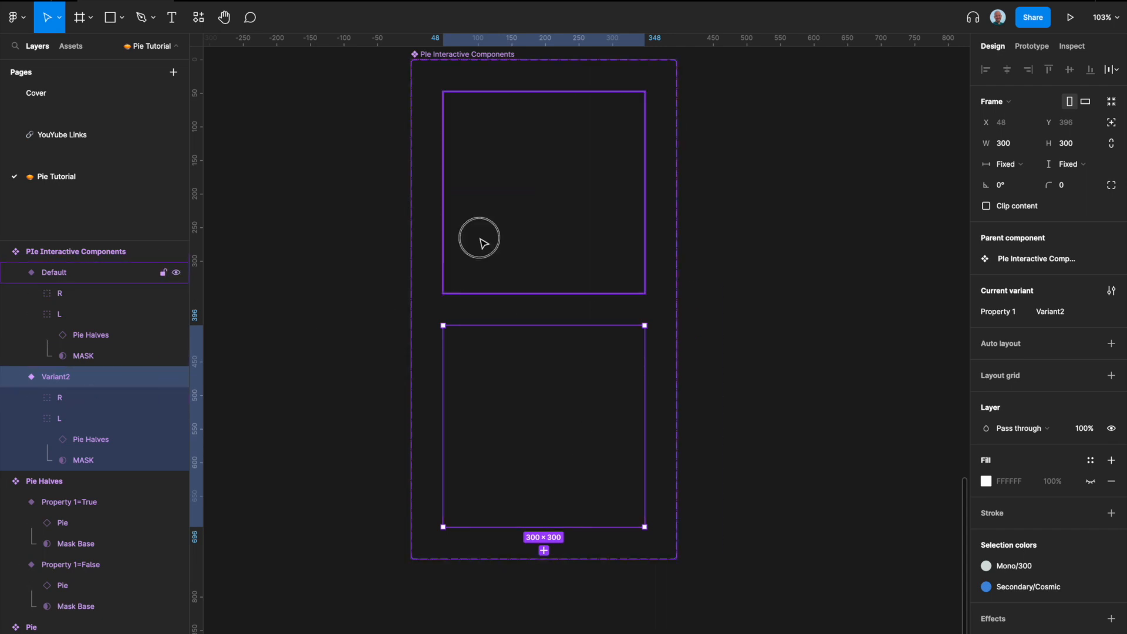
text(0)
key(Return)
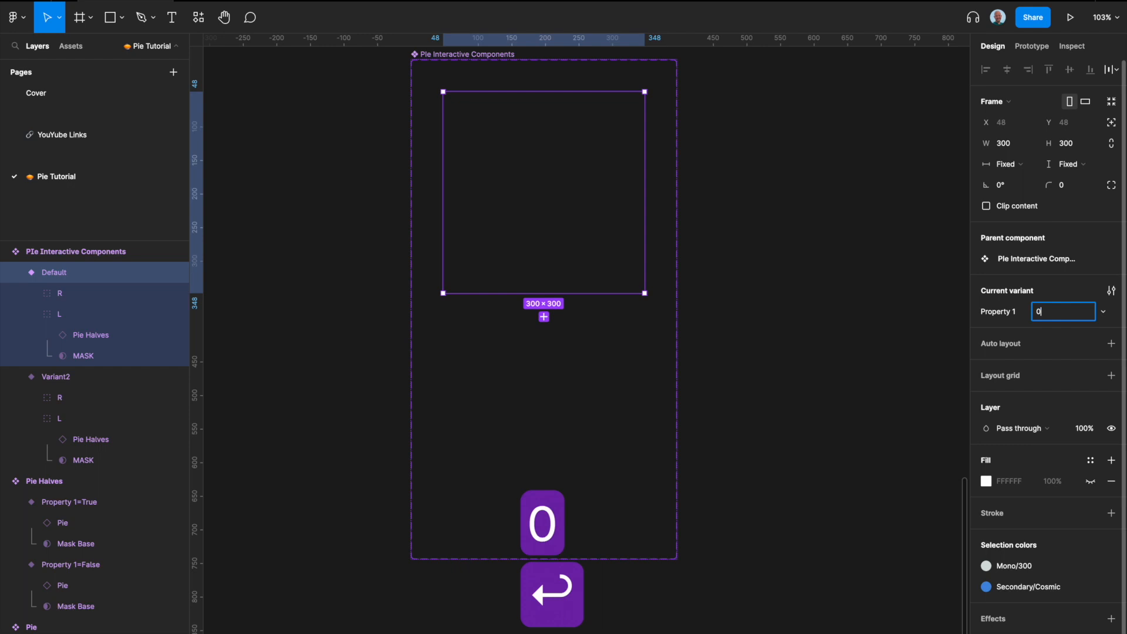
Step: Rename the second variant's Property 1 value to 1
click(514, 409)
click(1080, 315)
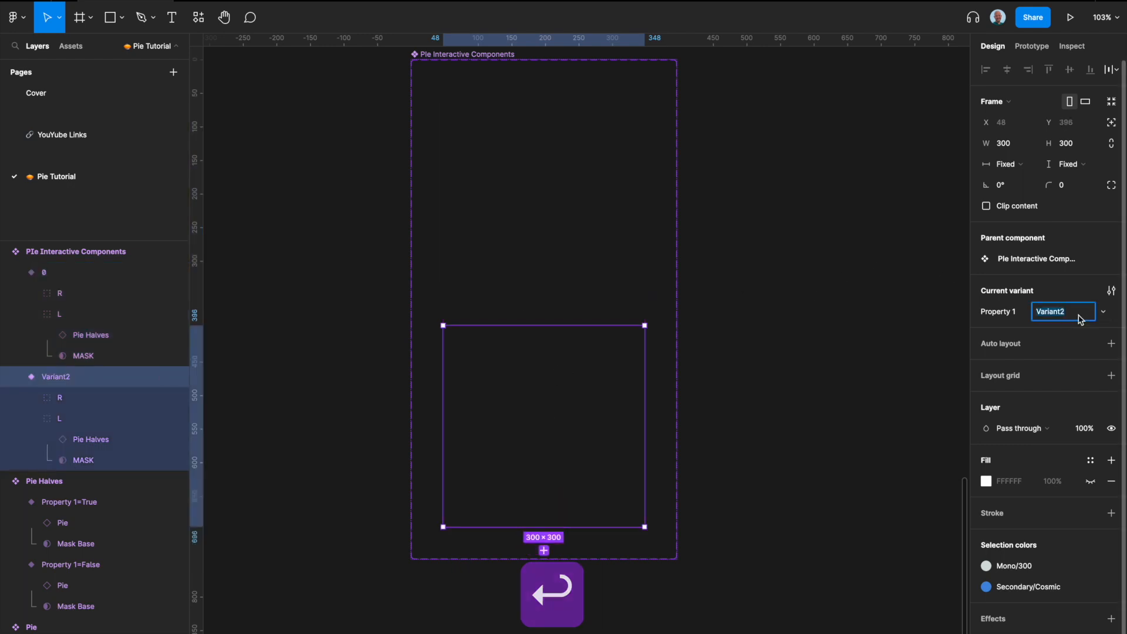
text(1)
key(Return)
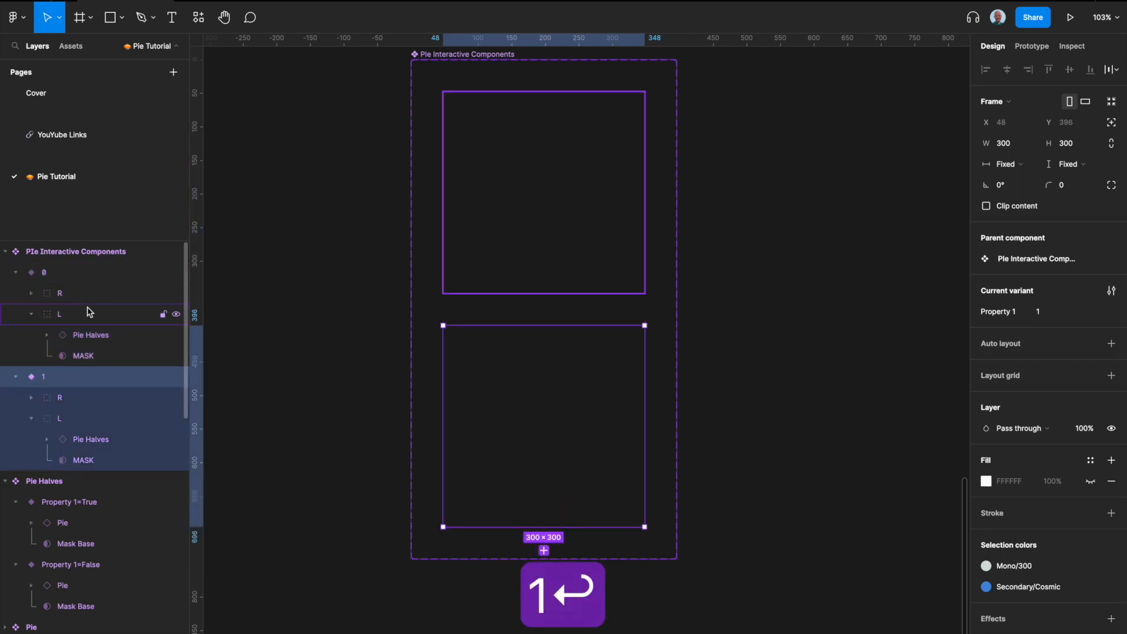
Step: In variant 1, rotate the R group's MASK to 0°
click(65, 398)
click(31, 418)
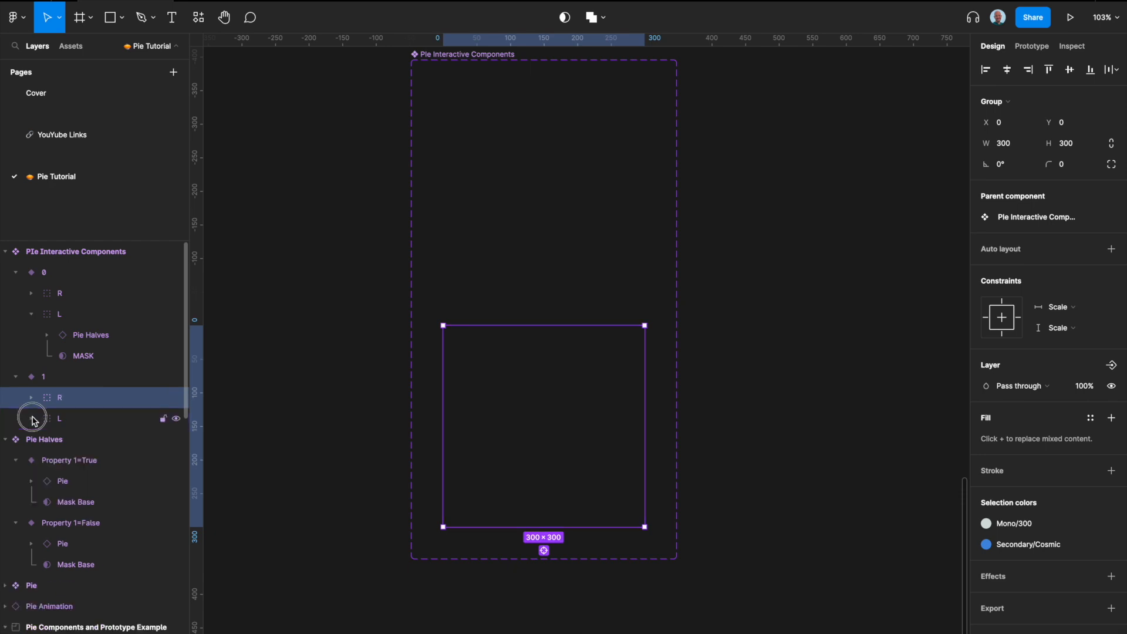
click(32, 398)
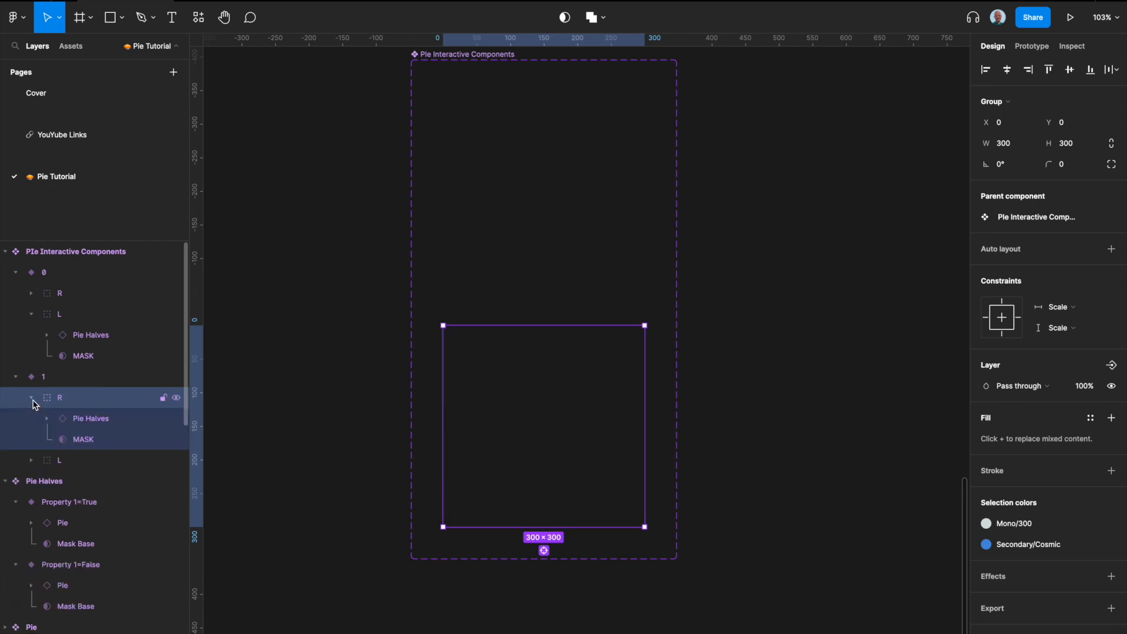
click(94, 436)
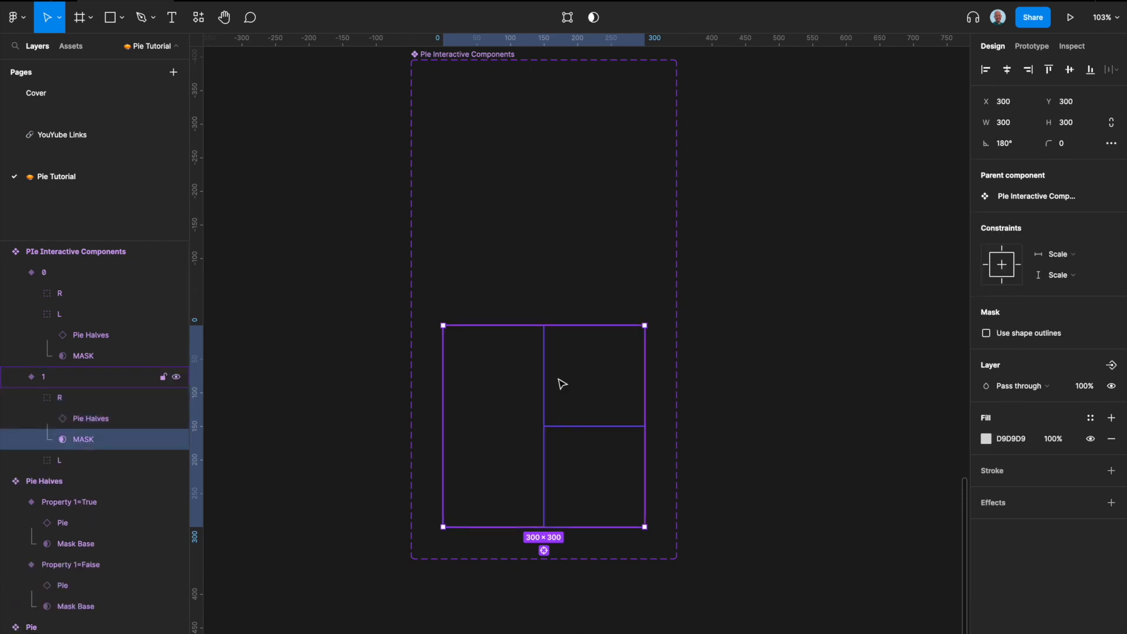
click(651, 321)
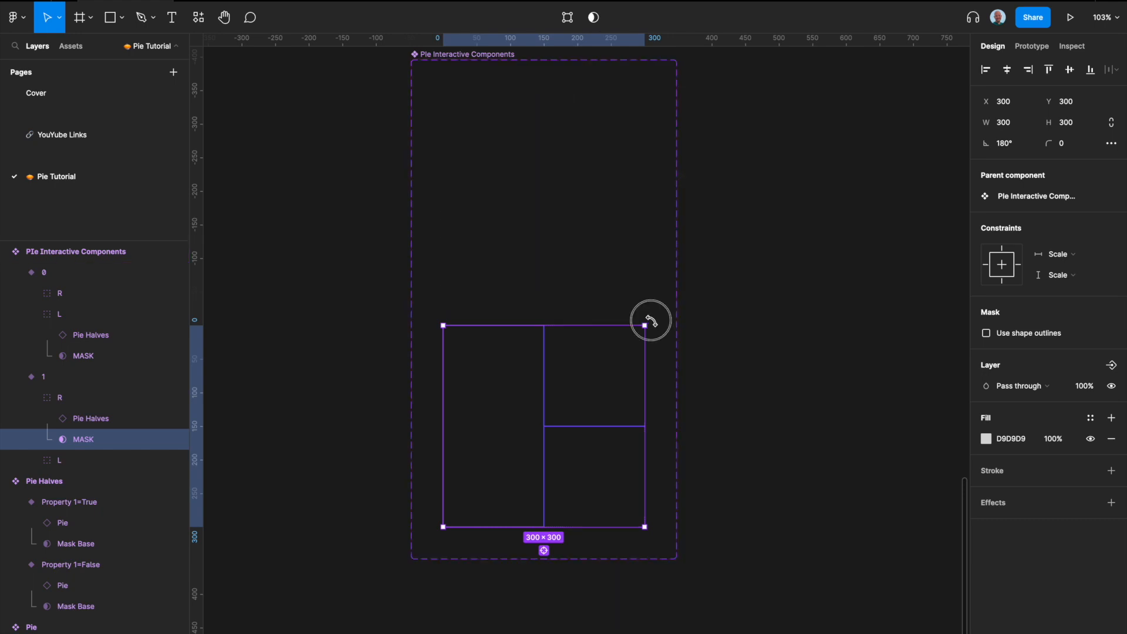
drag(651, 320, 493, 488)
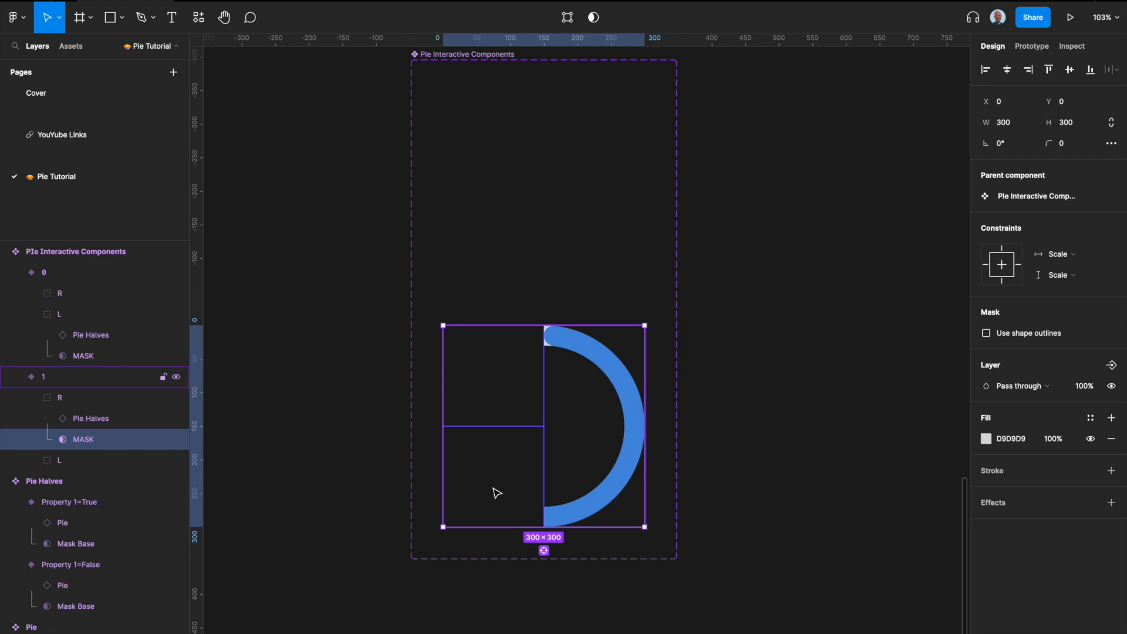
Step: Add a third variant to the Pie Interactive Components set and set its Property 1 value to 2
click(724, 483)
scroll(689, 468, right, 2)
click(498, 378)
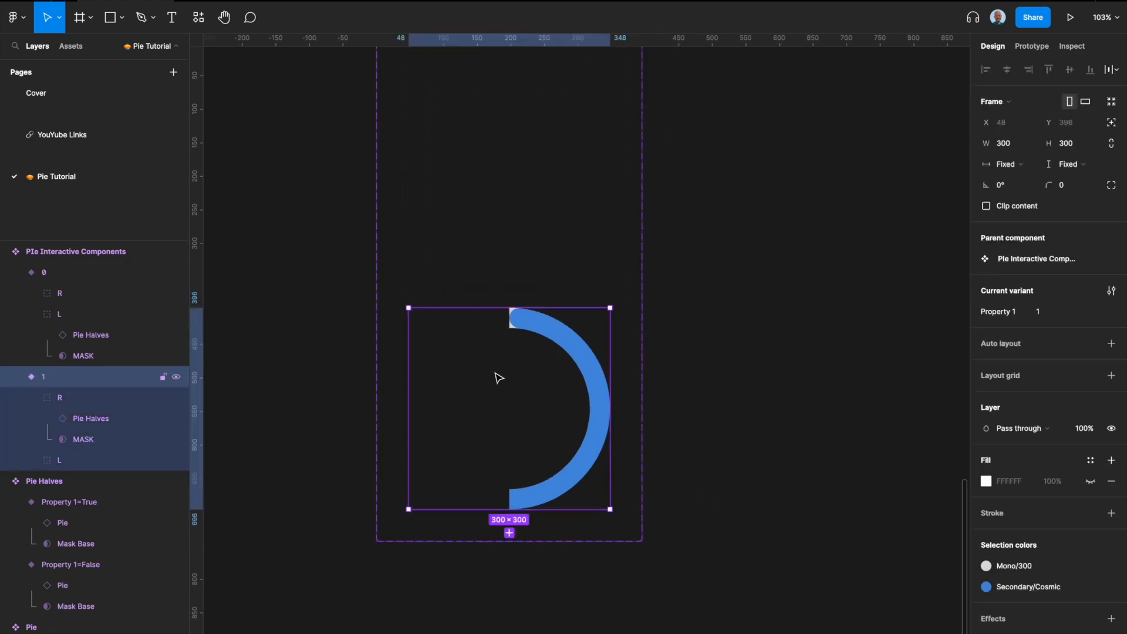
scroll(499, 378, down, 3)
scroll(525, 426, up, 3)
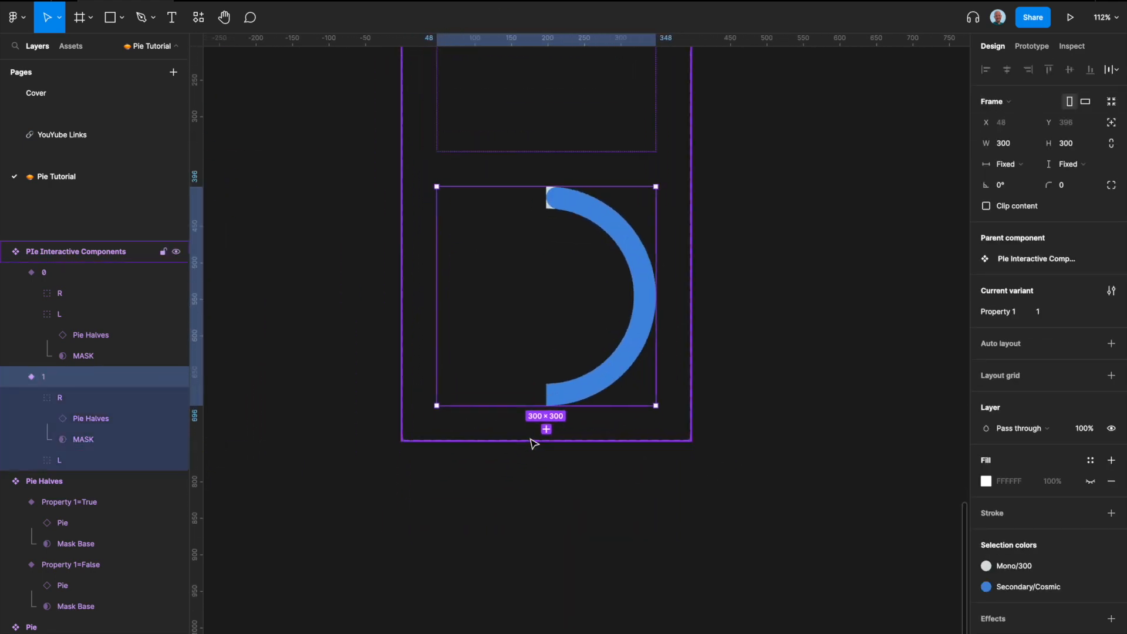
click(547, 431)
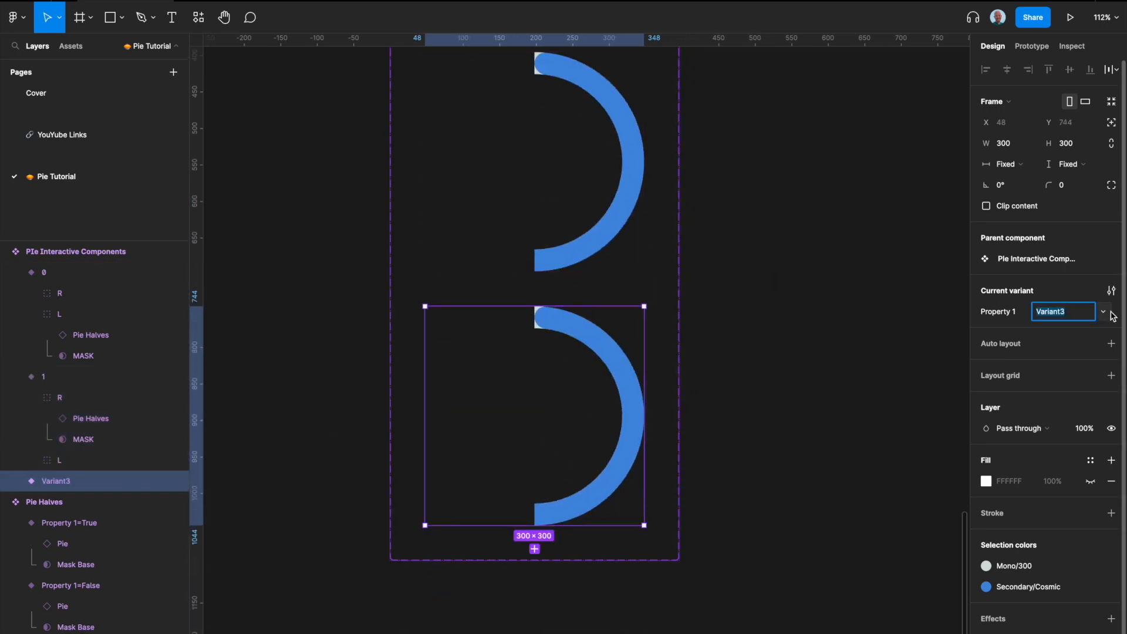
text(2)
key(Return)
Step: In variant 2, rotate the L group's MASK to 180° so the full ring shows
scroll(517, 247, up, 3)
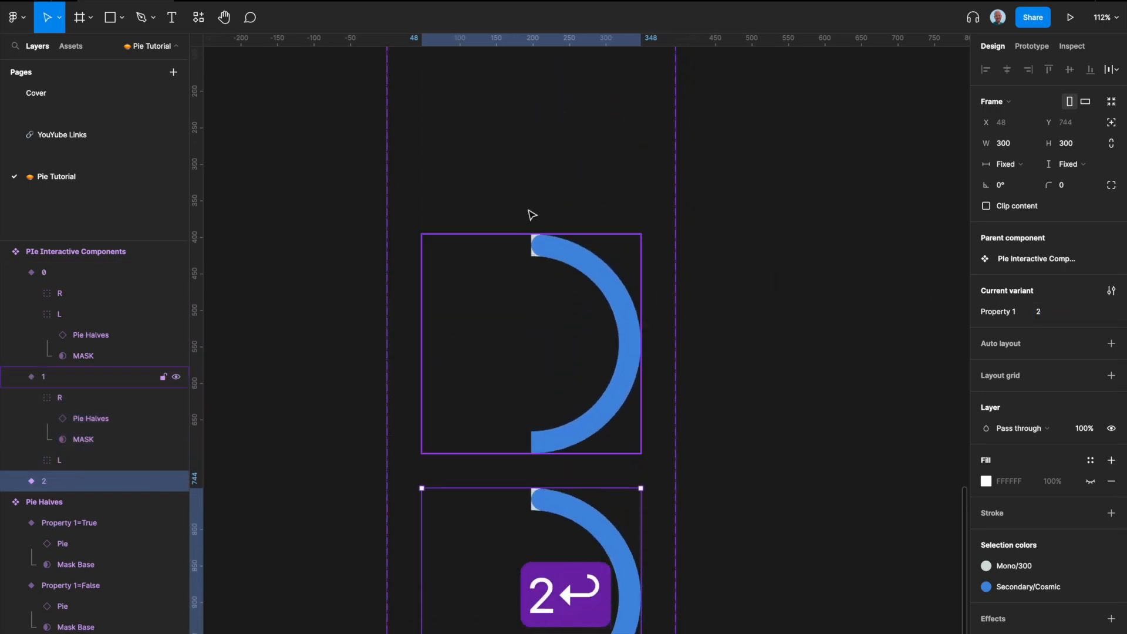
scroll(546, 548, down, 1)
scroll(546, 551, down, 2)
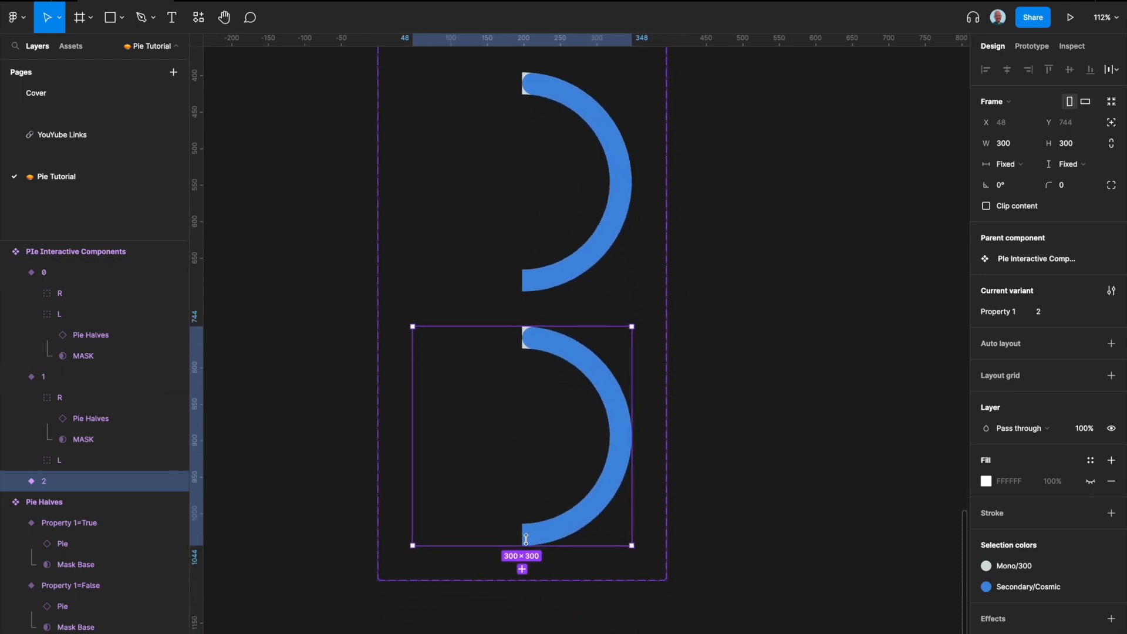
click(14, 482)
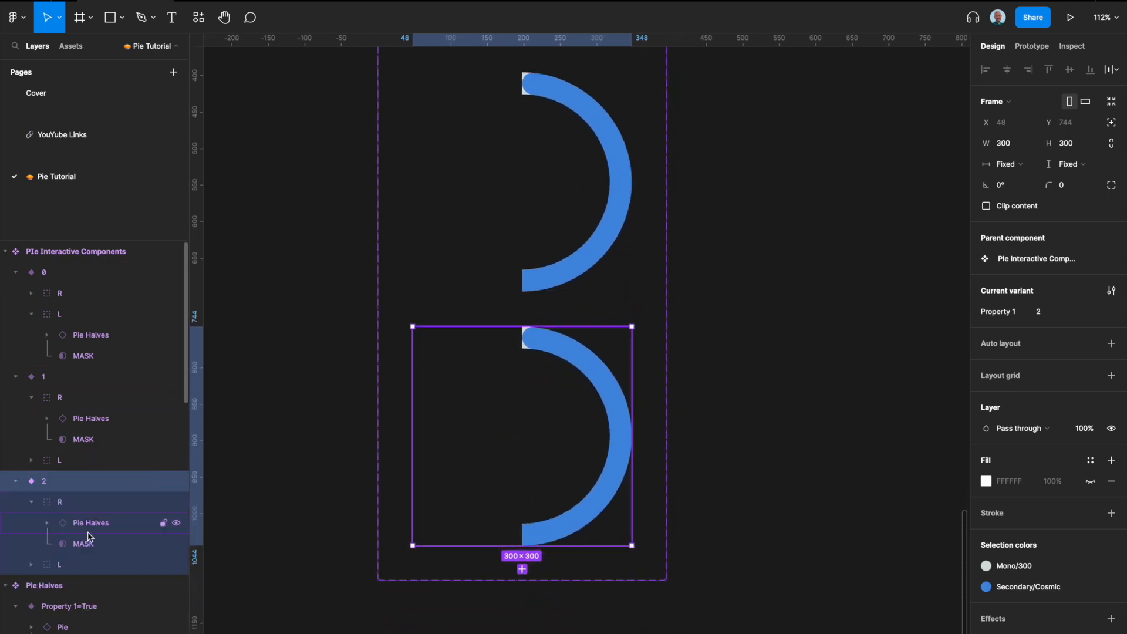
click(31, 502)
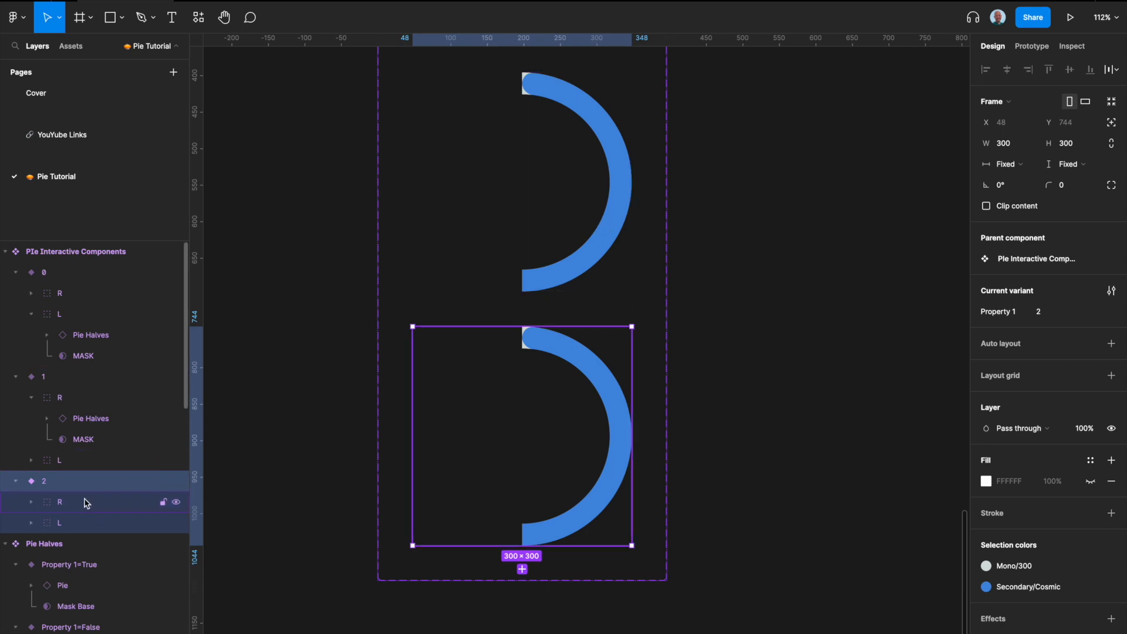
click(31, 523)
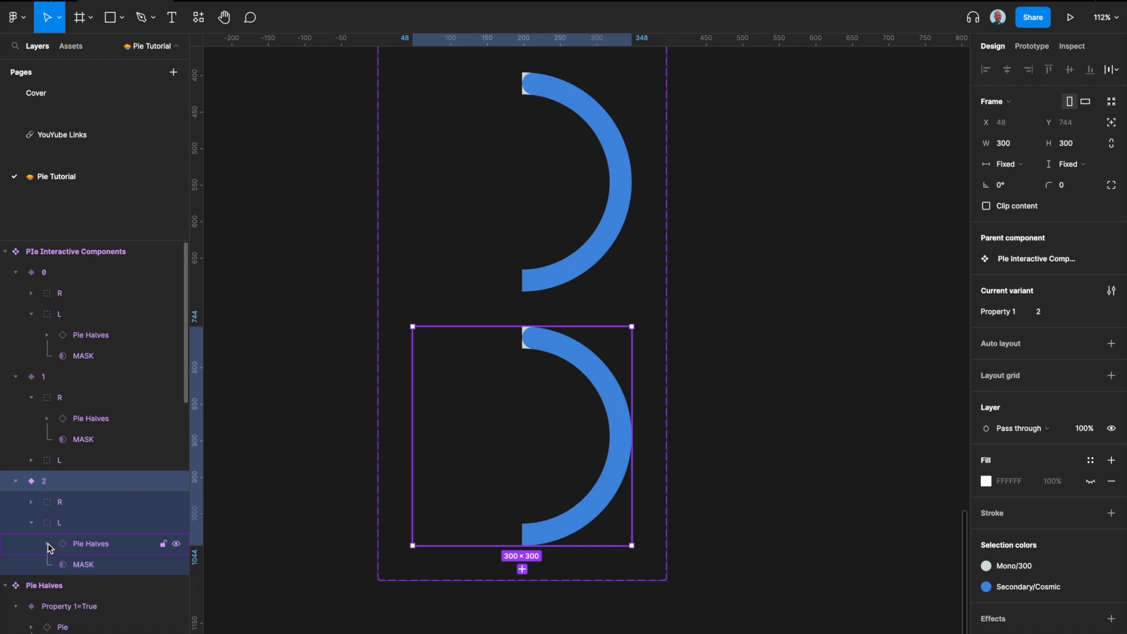
click(80, 568)
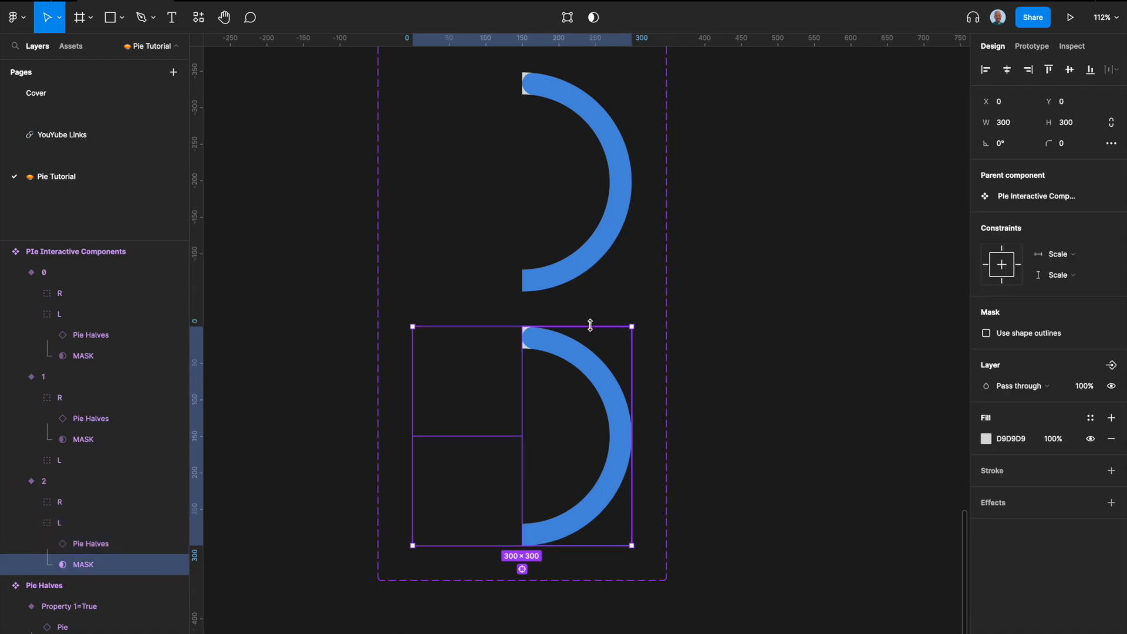
drag(639, 324, 467, 493)
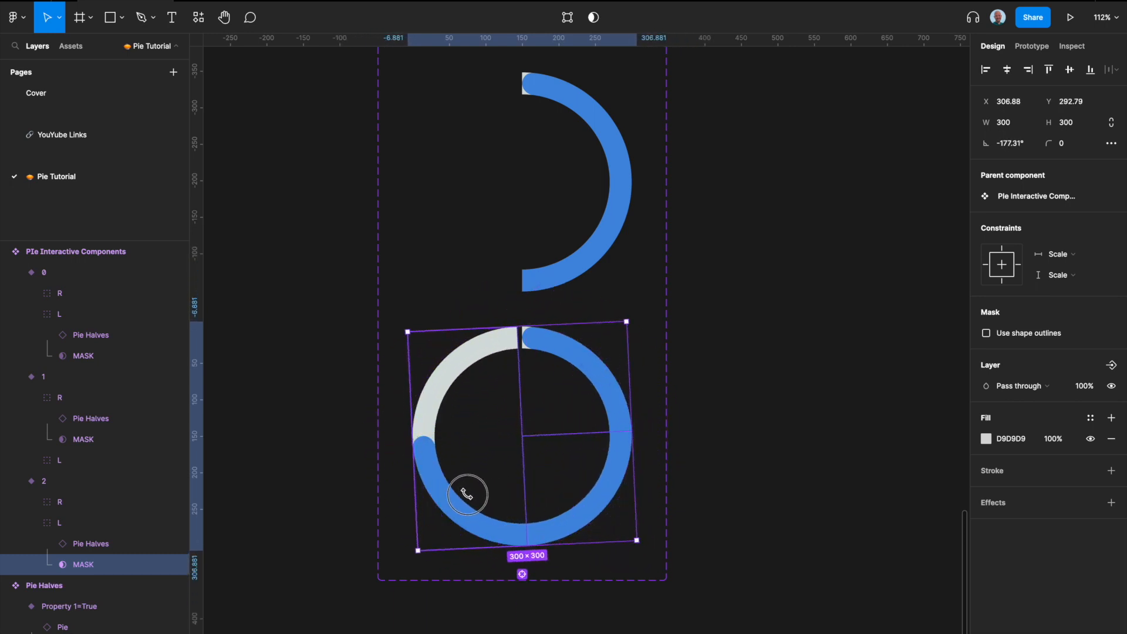
click(692, 395)
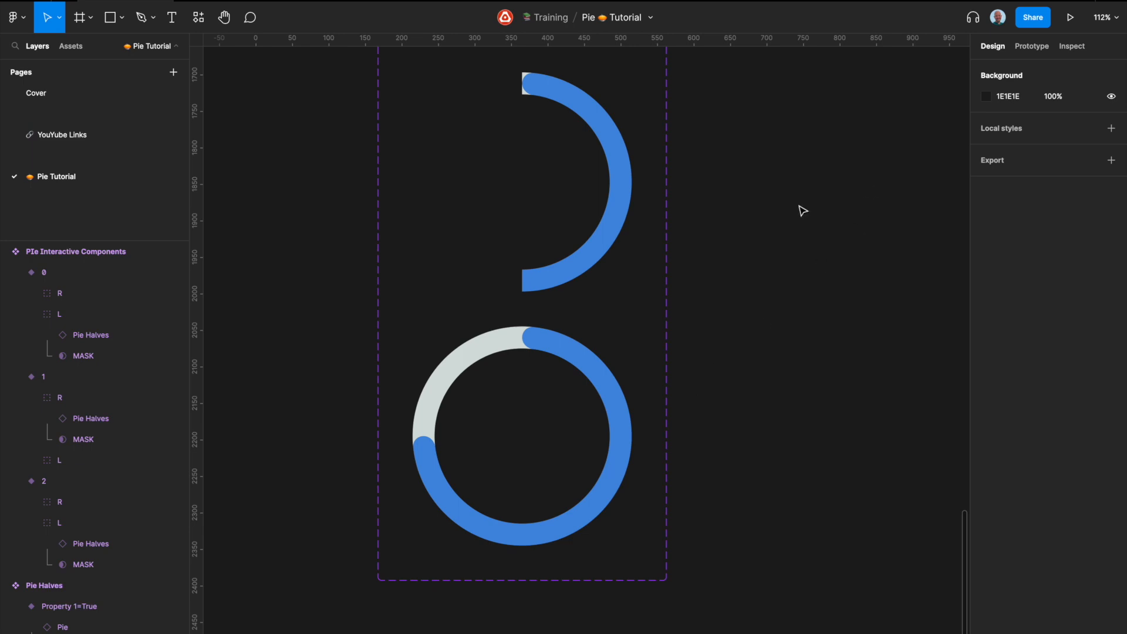
Step: Inspect the L mask's rotation in variant 2 and the three variants of the set
click(574, 370)
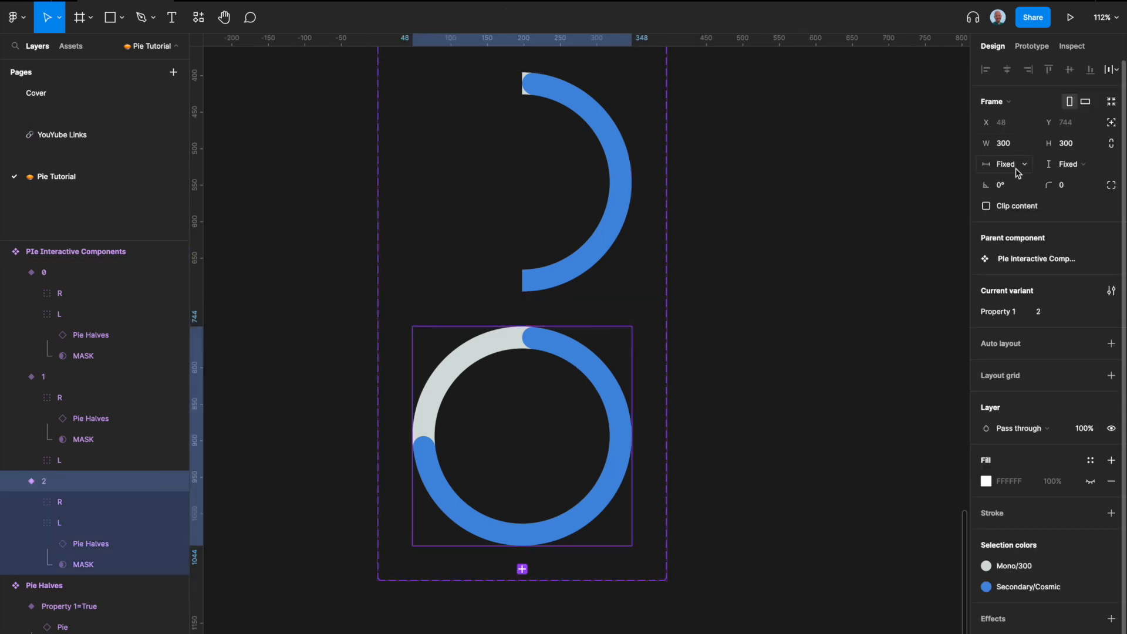
click(83, 566)
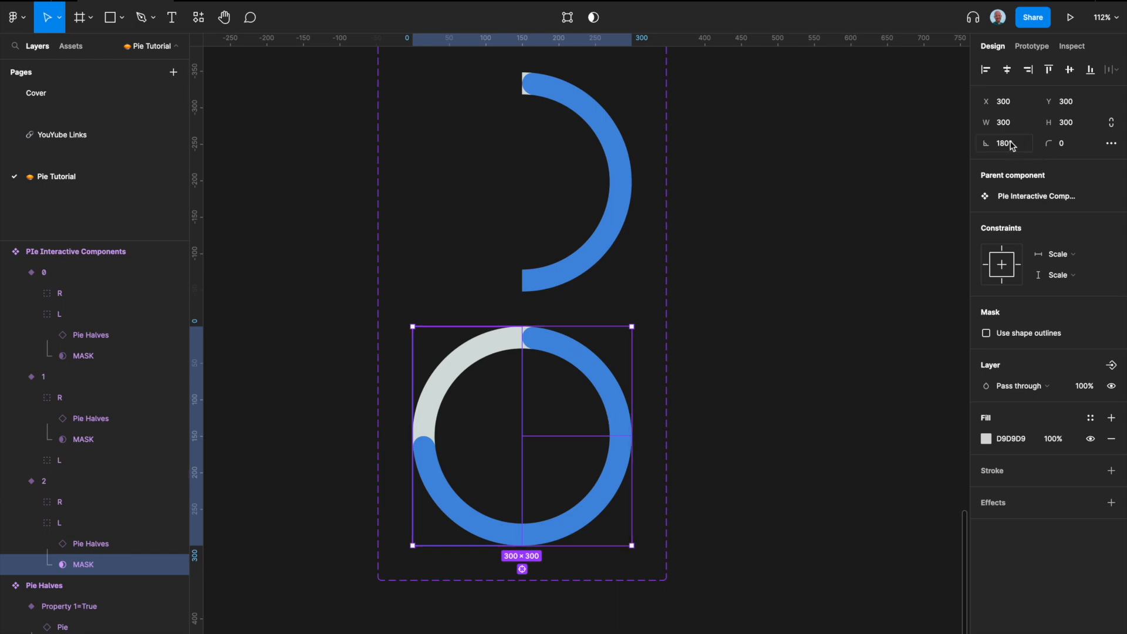
scroll(898, 210, right, 1)
scroll(898, 210, down, 5)
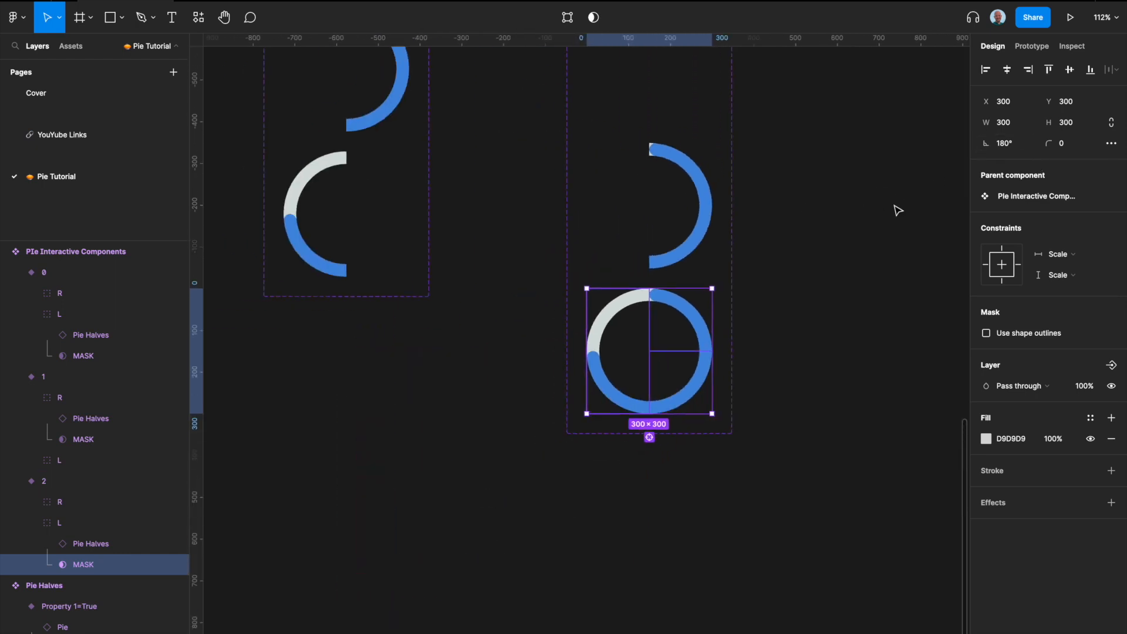
scroll(898, 210, right, 2)
scroll(536, 329, up, 4)
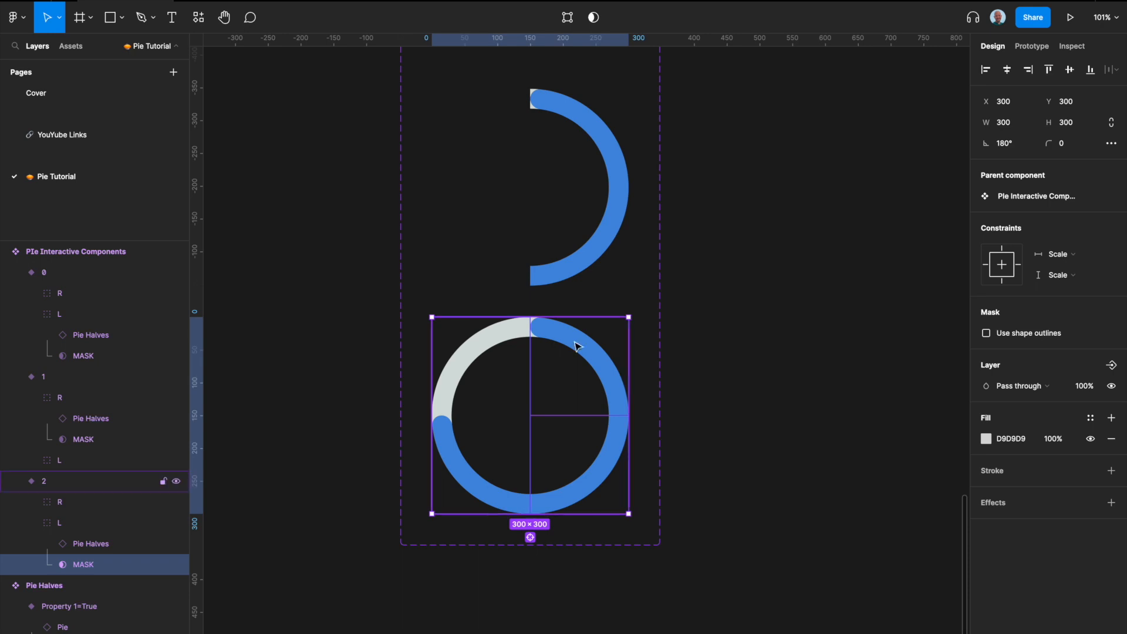
scroll(543, 331, down, 5)
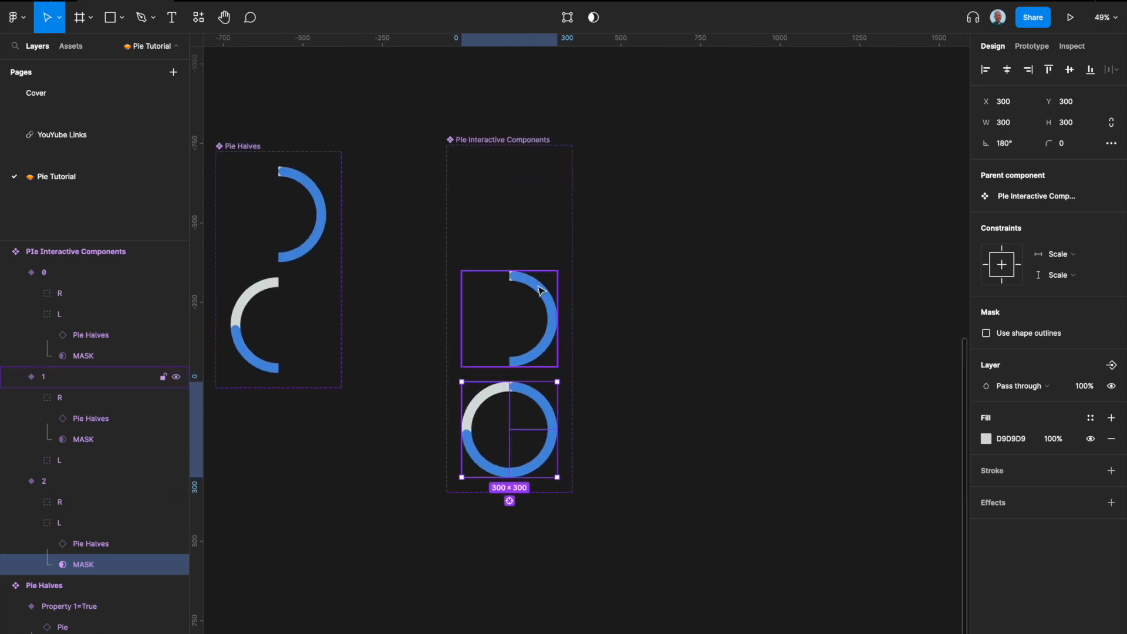
scroll(541, 290, up, 3)
Step: Add a prototype interaction from variant 0 to variant 1 triggered After delay
click(536, 166)
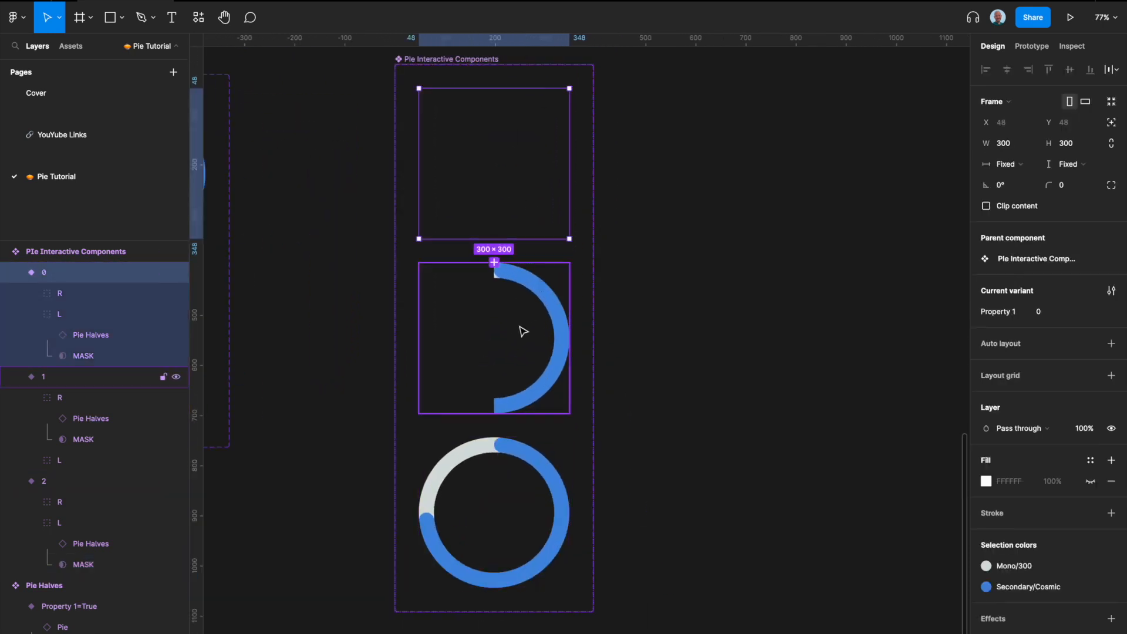
click(1032, 47)
scroll(494, 231, up, 3)
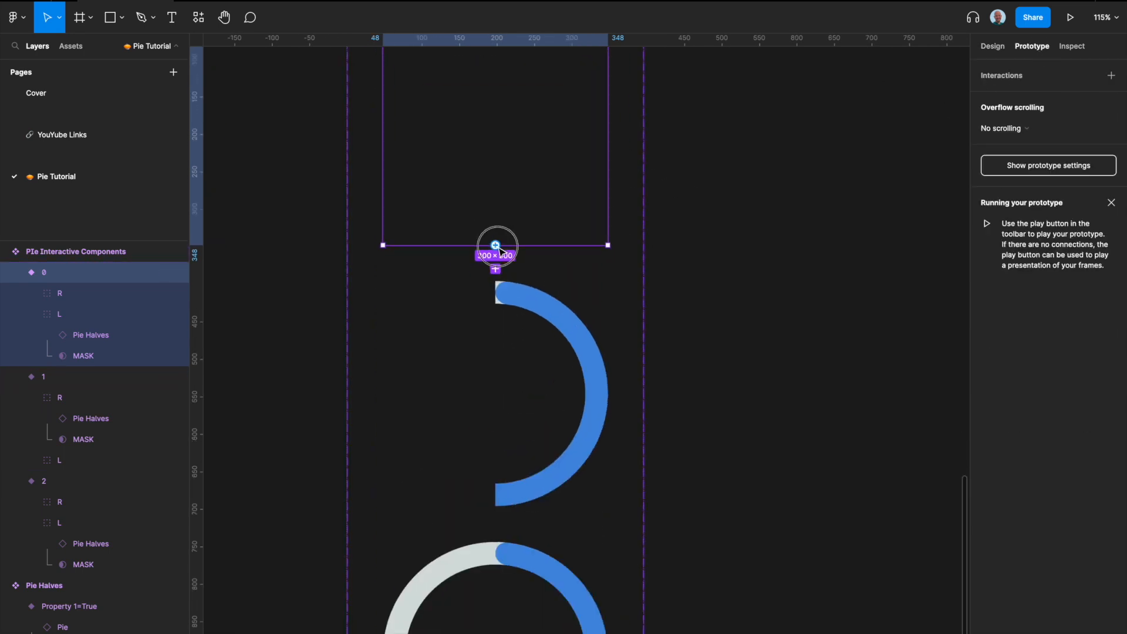
drag(495, 245, 496, 314)
click(863, 129)
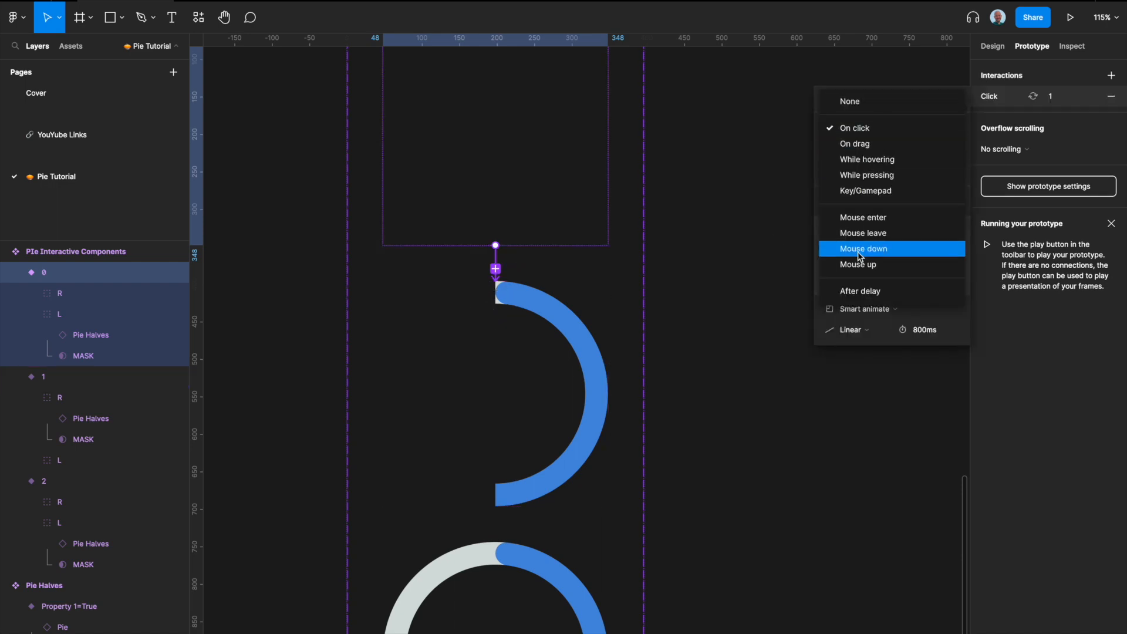
click(863, 292)
Step: Set that interaction's delay to 1 ms and its Smart animate duration to 1600 ms
click(920, 128)
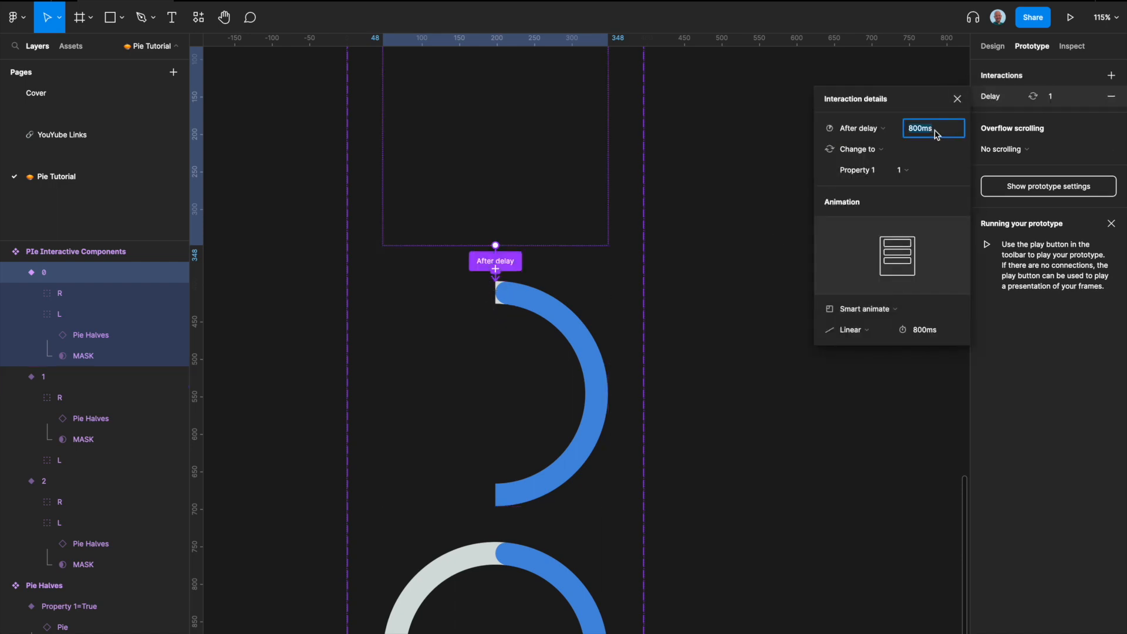
text(0)
key(Return)
click(933, 334)
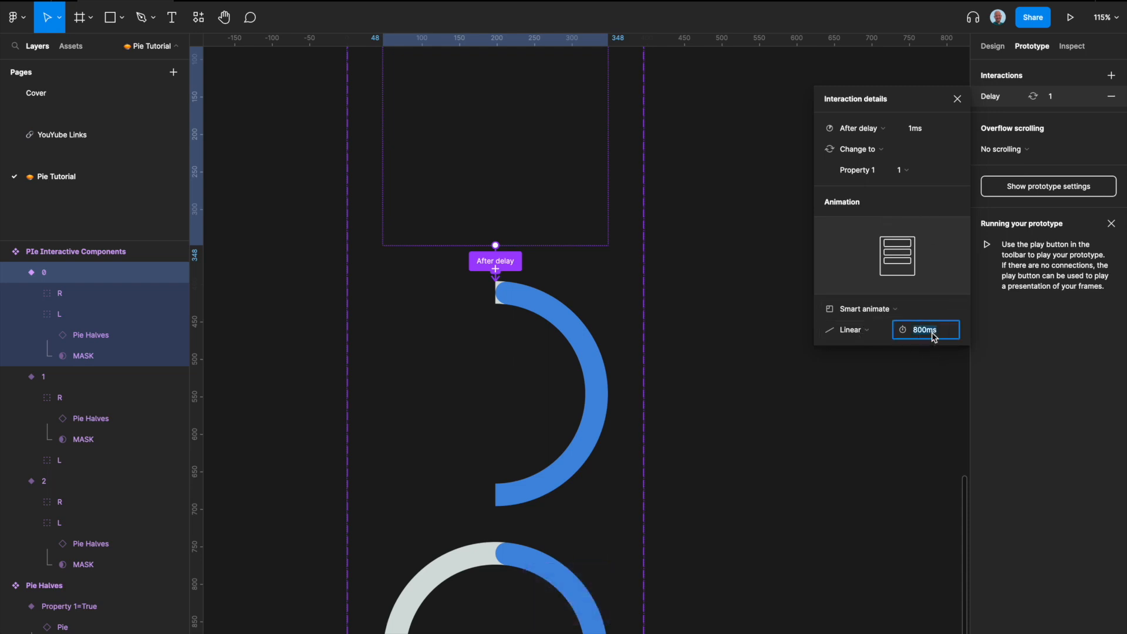
text(1600)
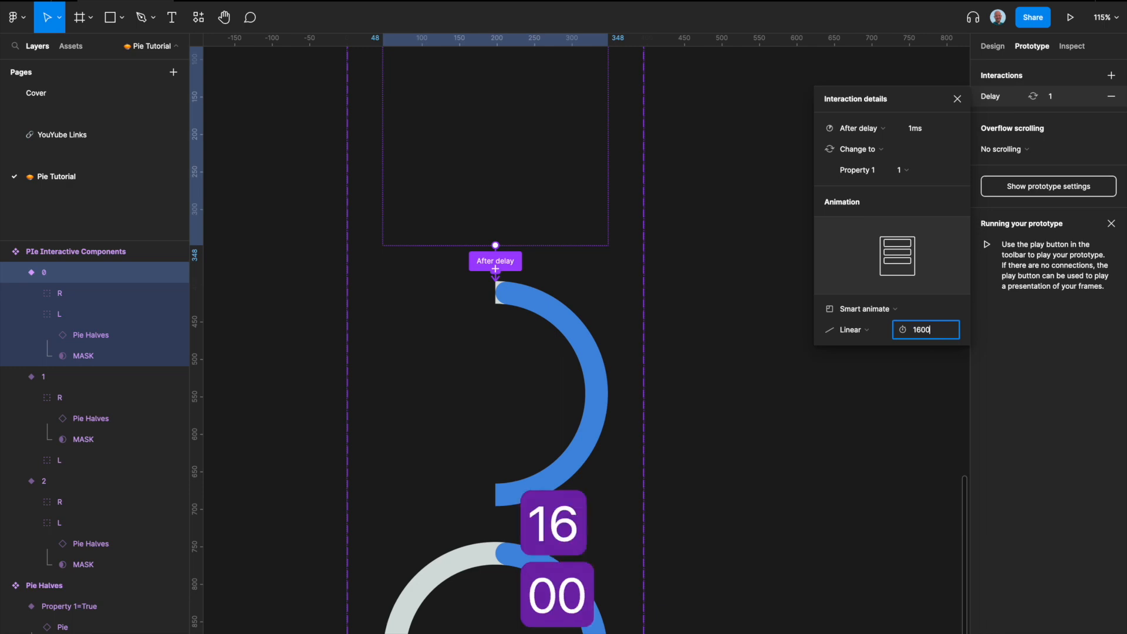
key(Return)
Step: Connect variant 1 to variant 2 with an After delay interaction of 1 ms
click(471, 364)
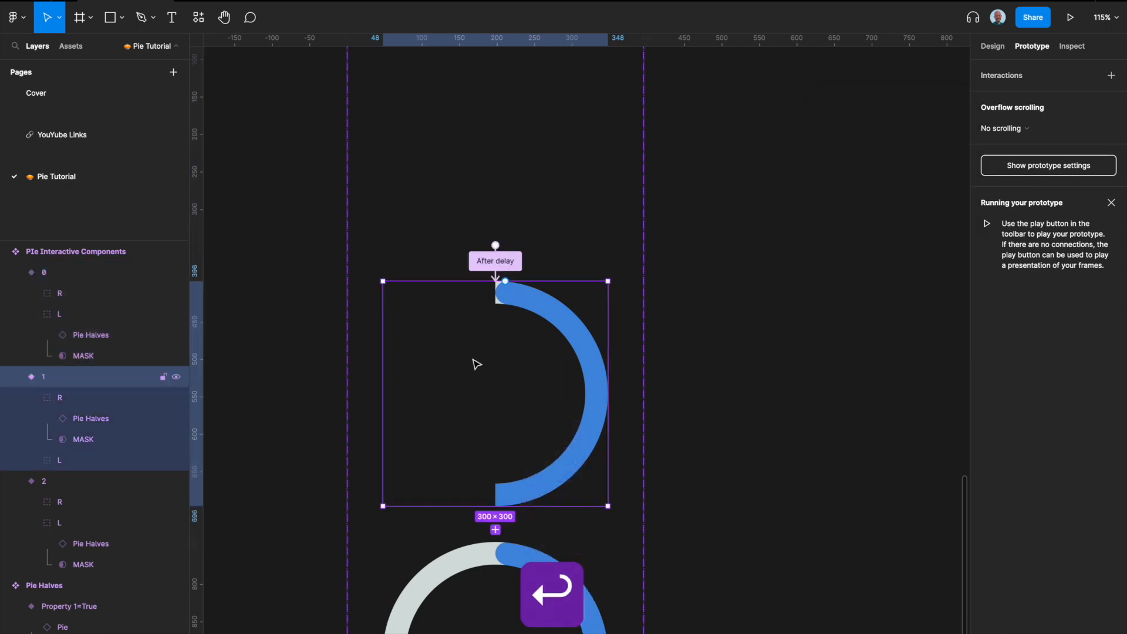
scroll(475, 364, down, 3)
drag(486, 339, 484, 377)
click(892, 129)
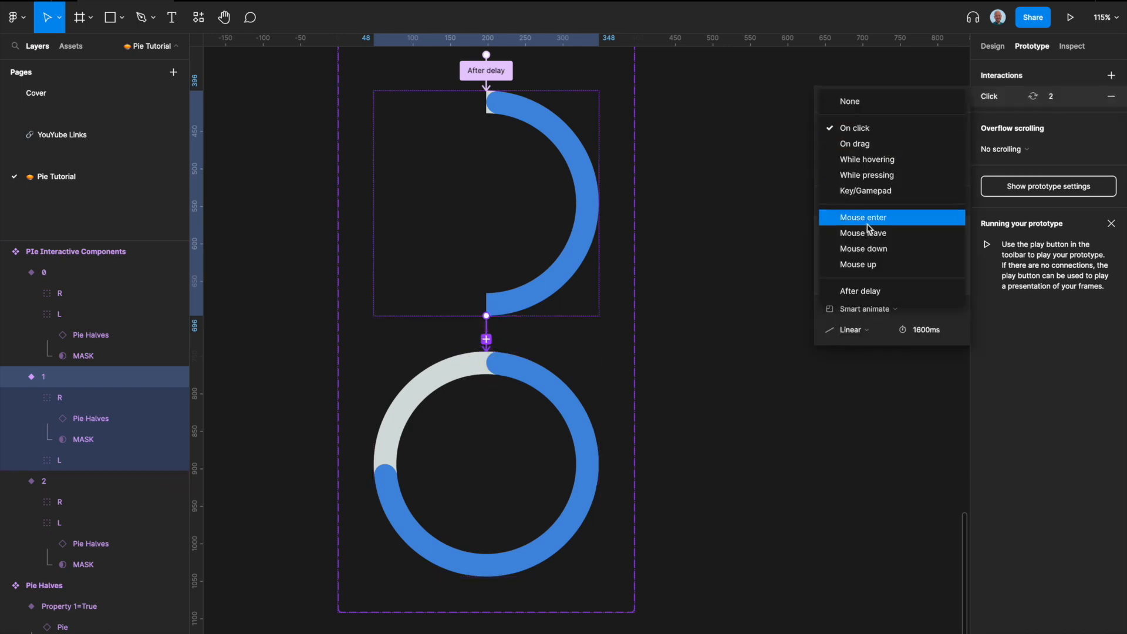
click(864, 298)
click(923, 138)
text(1)
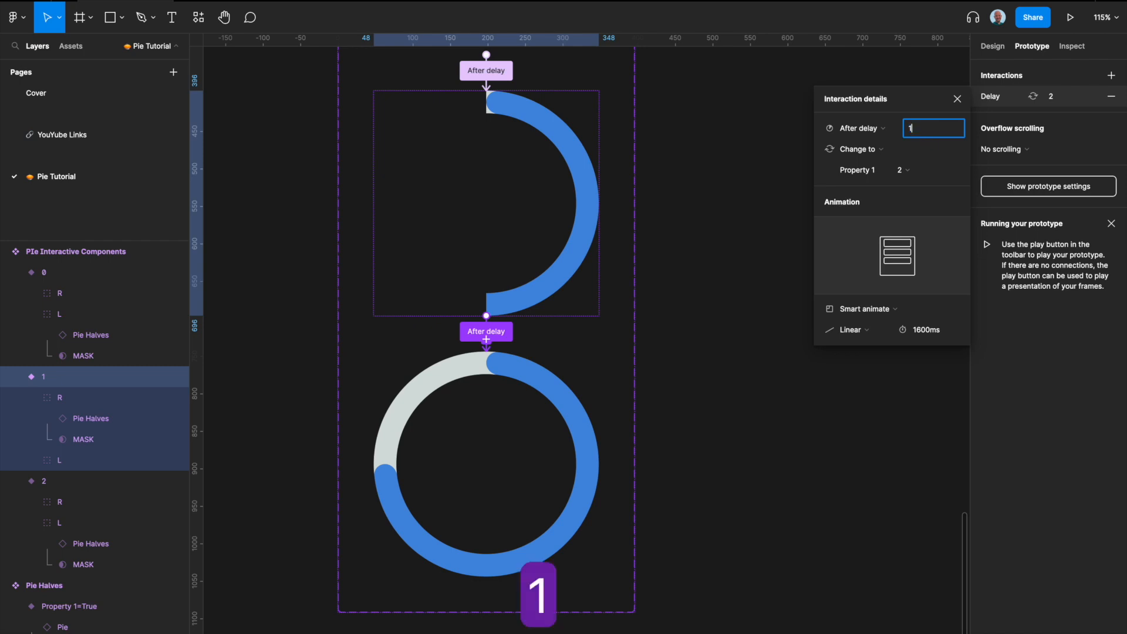
key(Return)
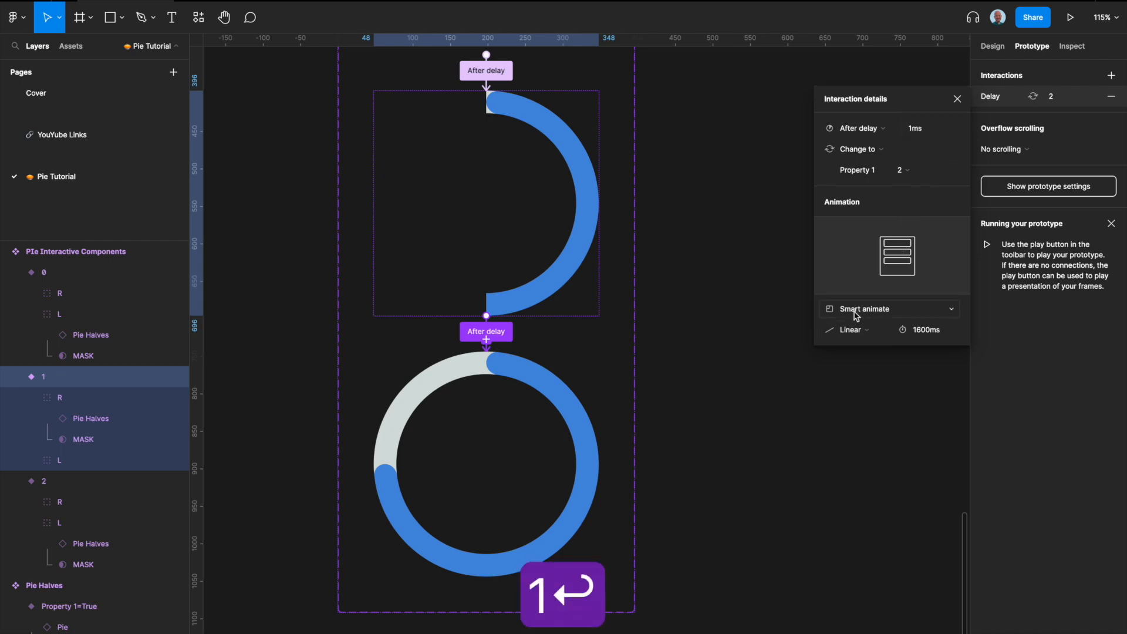
Step: Delete the existing Pie Animation instance beside the component set
scroll(614, 353, down, 5)
scroll(614, 353, right, 2)
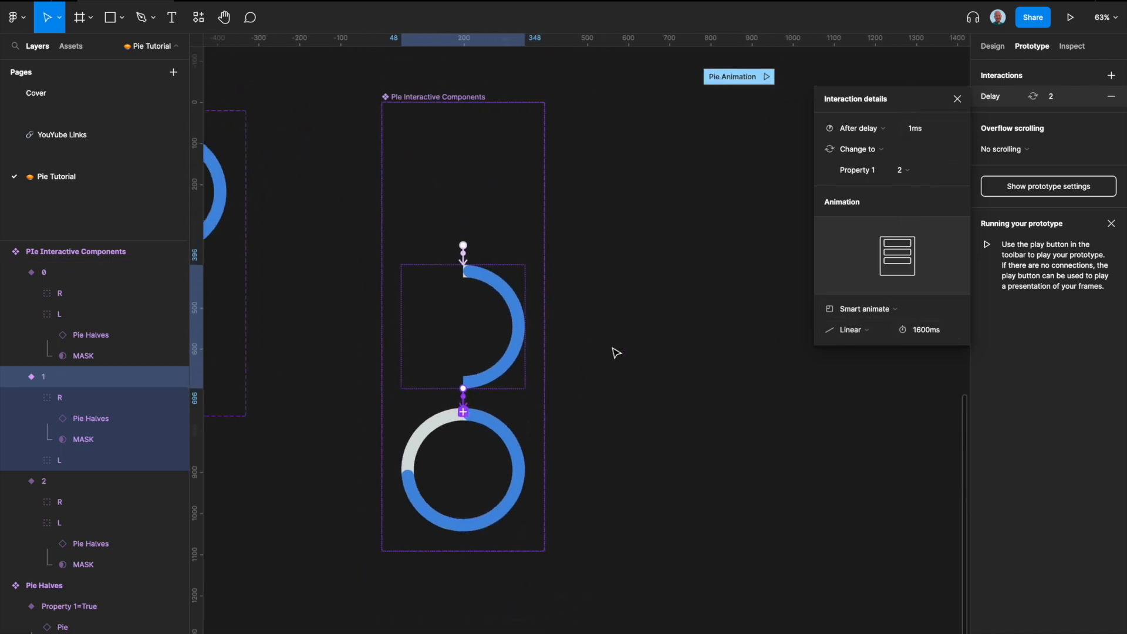
scroll(734, 134, right, 2)
scroll(733, 134, down, 6)
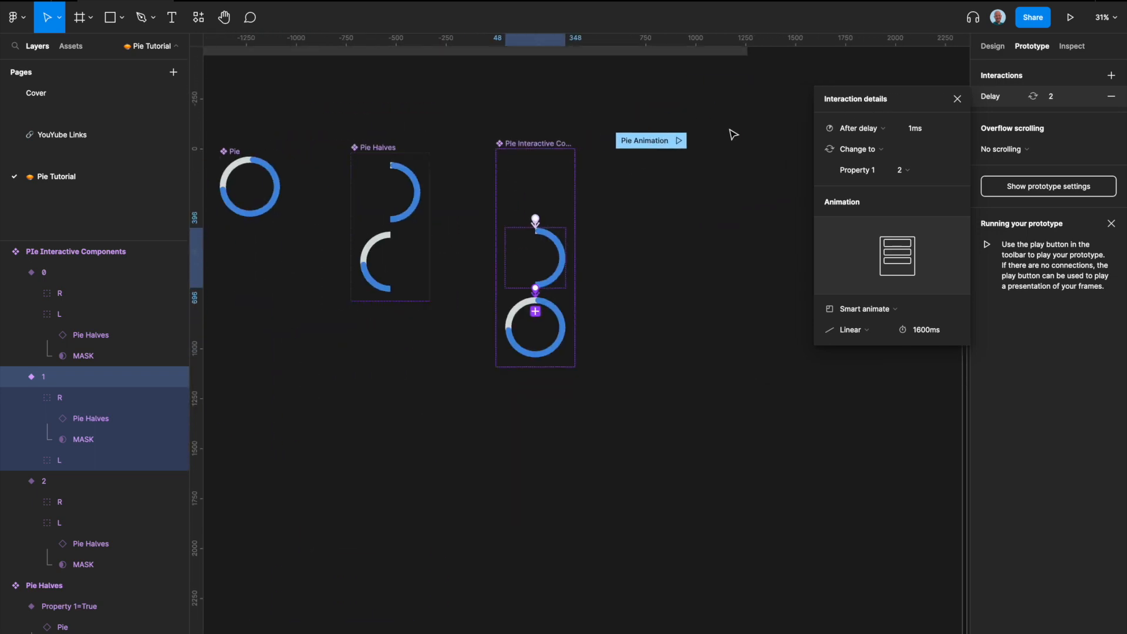
click(615, 202)
scroll(615, 202, up, 4)
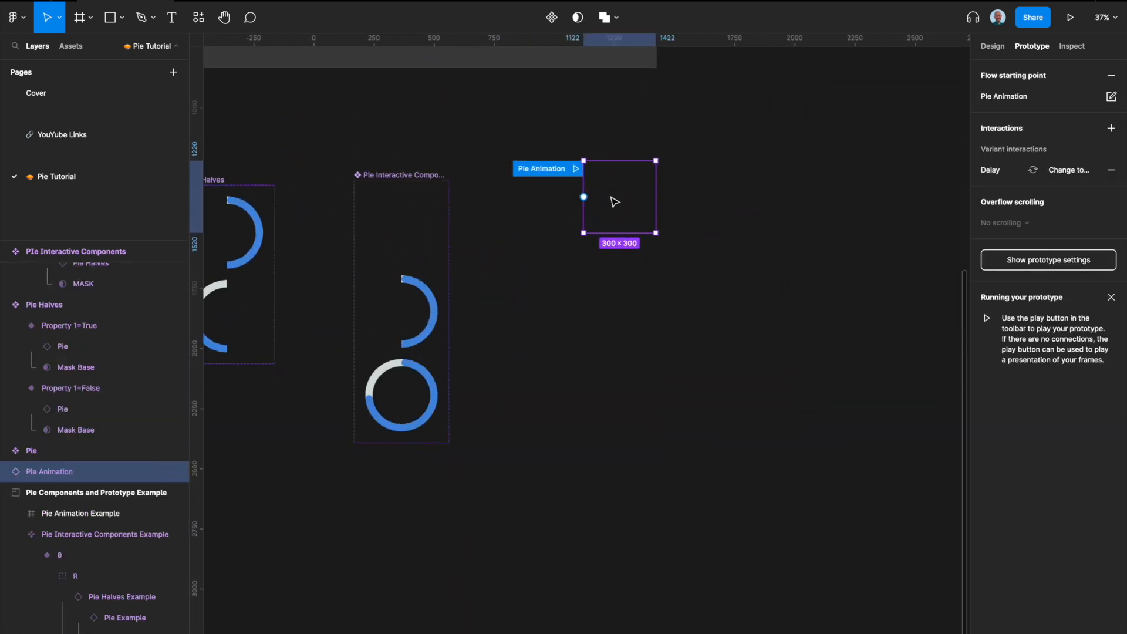
key(BackSpace)
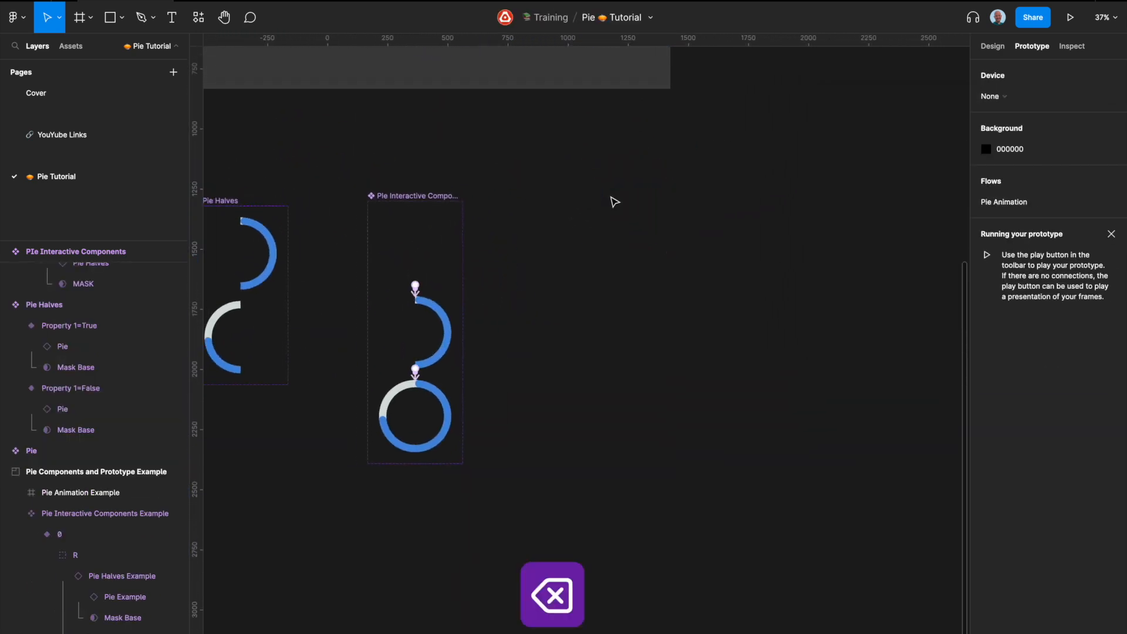
Step: Place an instance of Pie Interactive Components beside the set and add a flow starting point named Pie Animation
click(415, 235)
scroll(415, 234, up, 4)
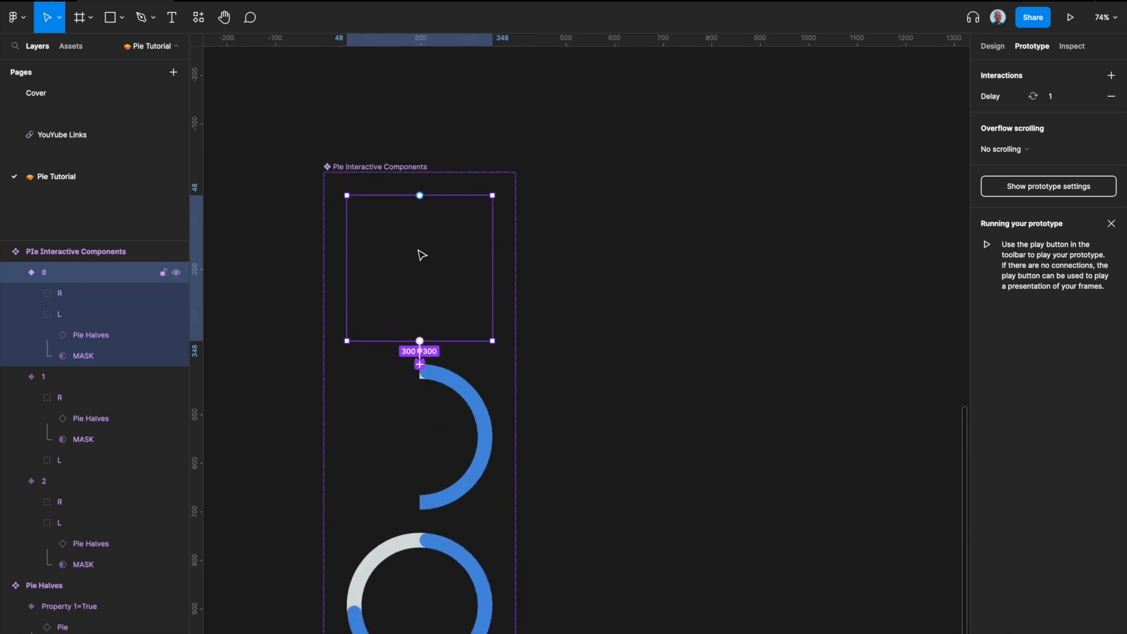
drag(415, 245, 757, 238)
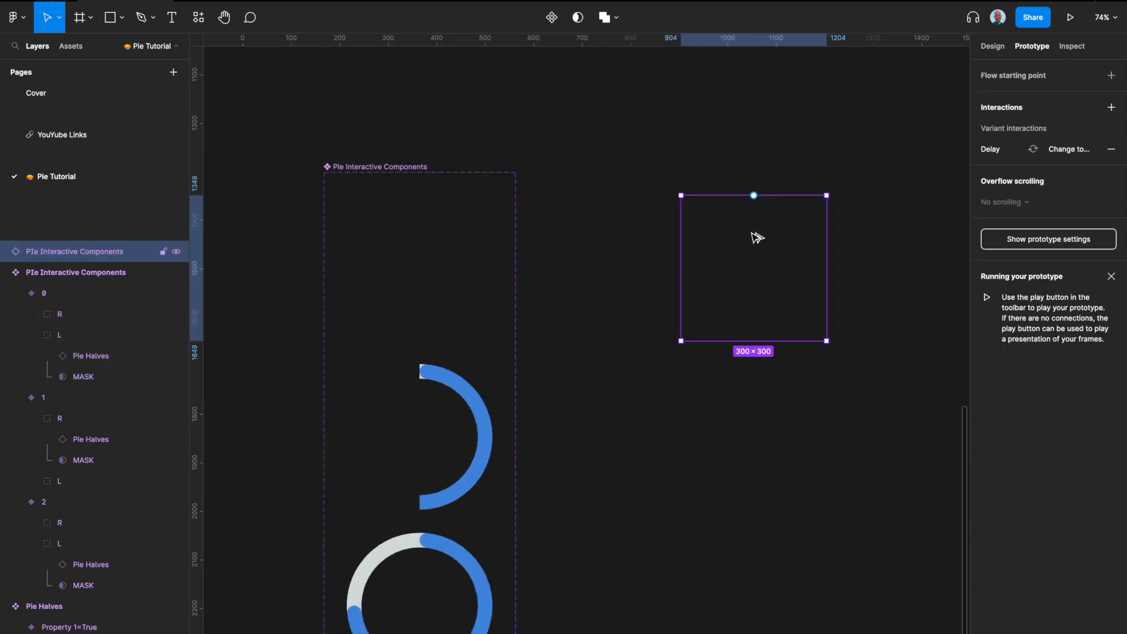
click(1111, 77)
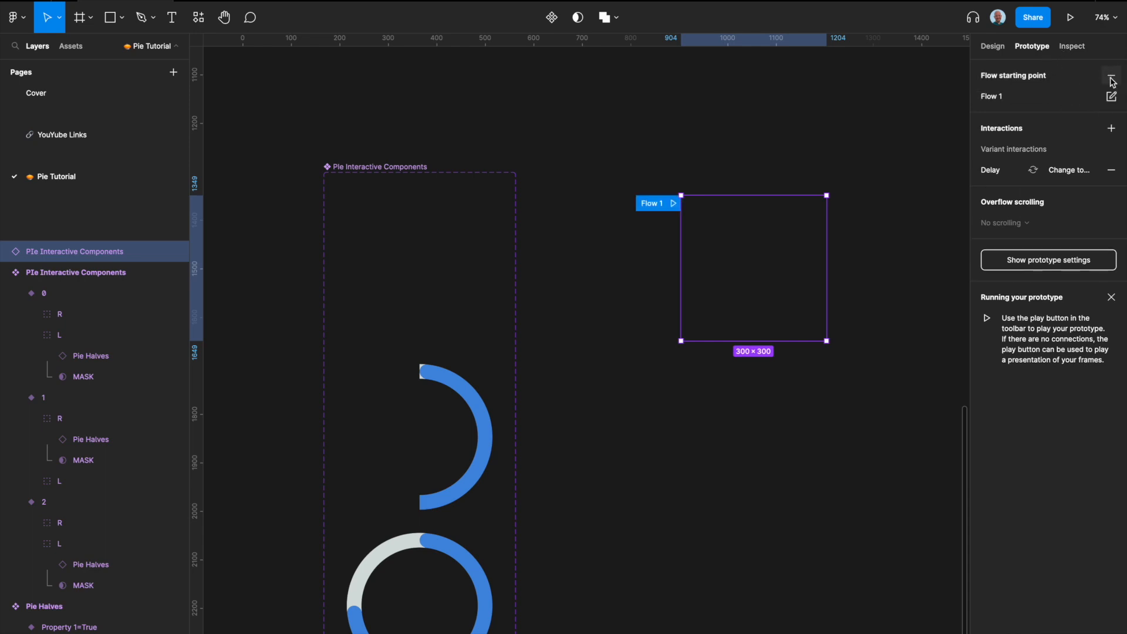
double_click(662, 209)
text(Pie)
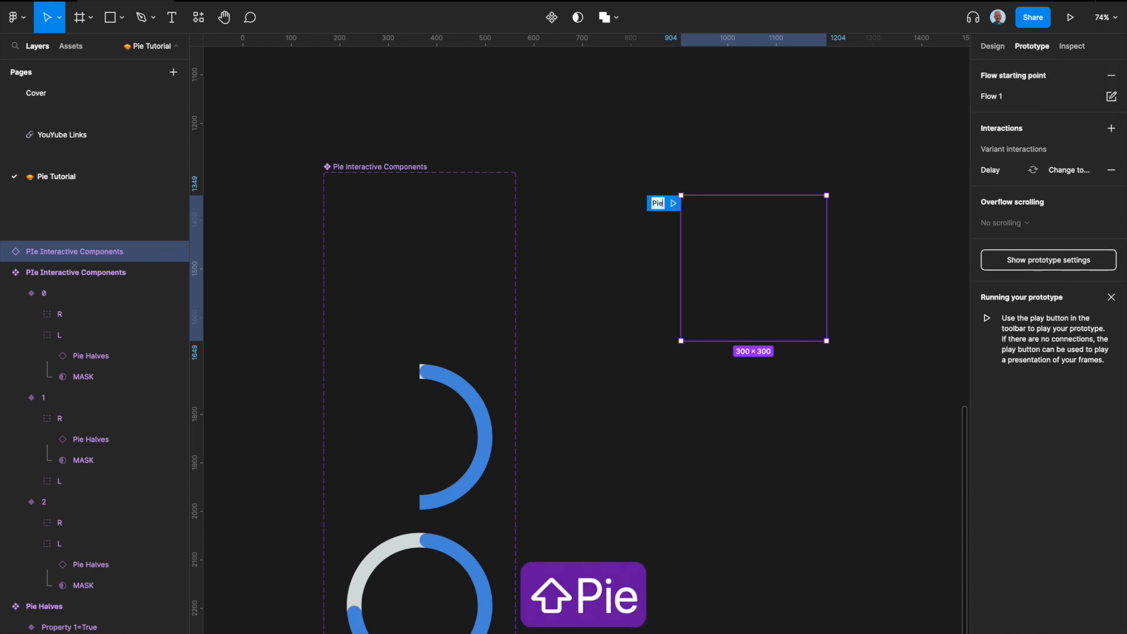
text( Animation)
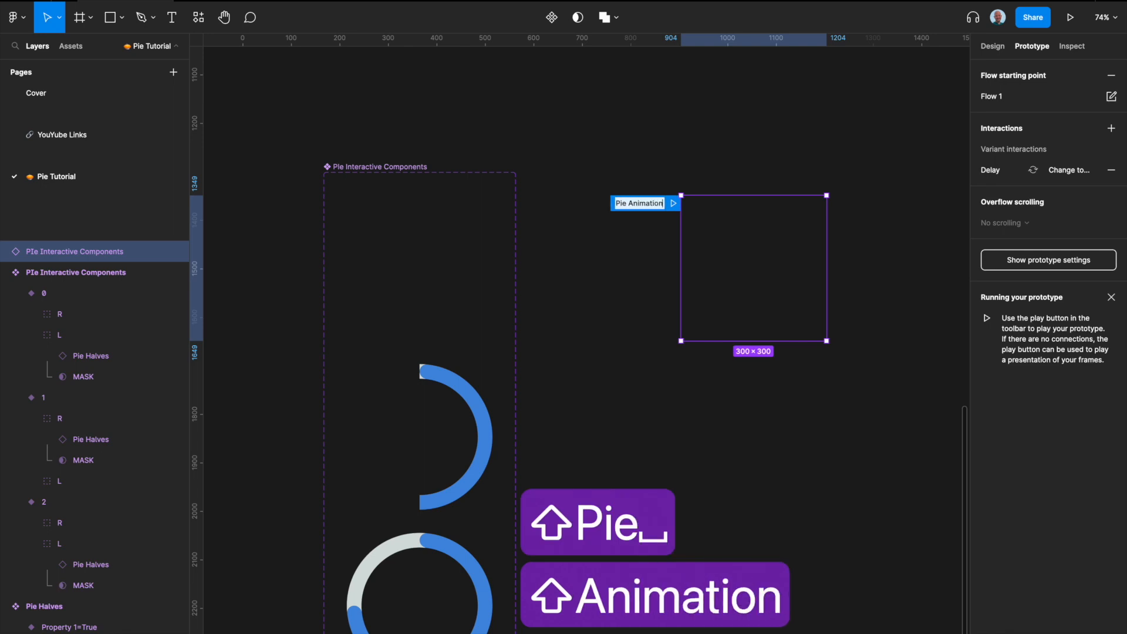
Step: Confirm the Pie Animation flow name and play the prototype in presentation view
key(Return)
scroll(594, 223, down, 4)
scroll(594, 223, right, 3)
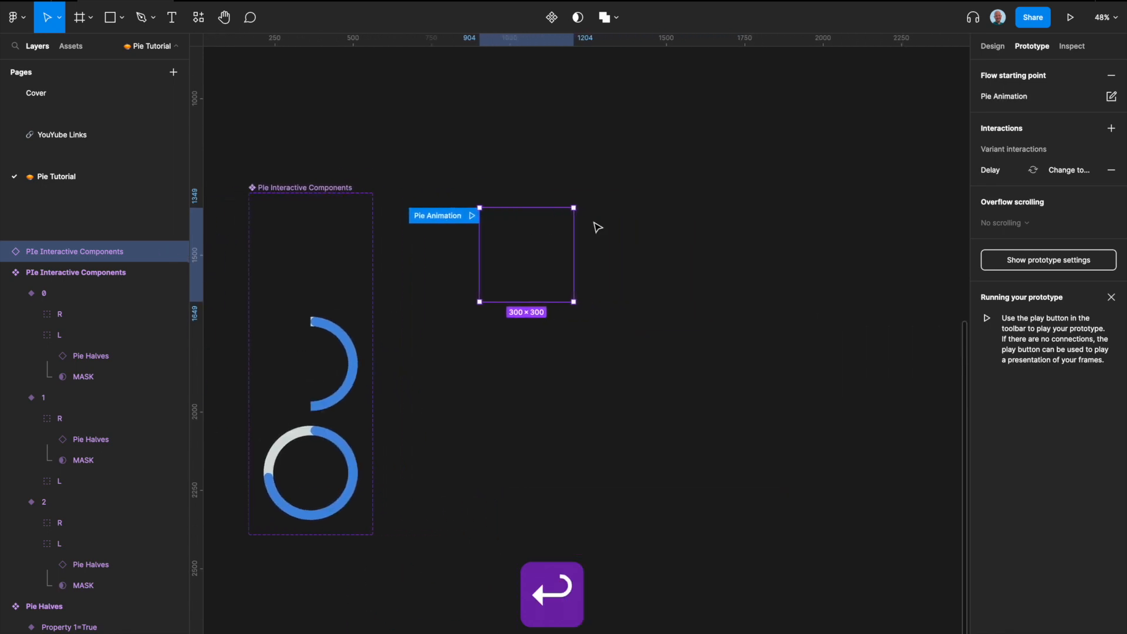
scroll(496, 228, up, 4)
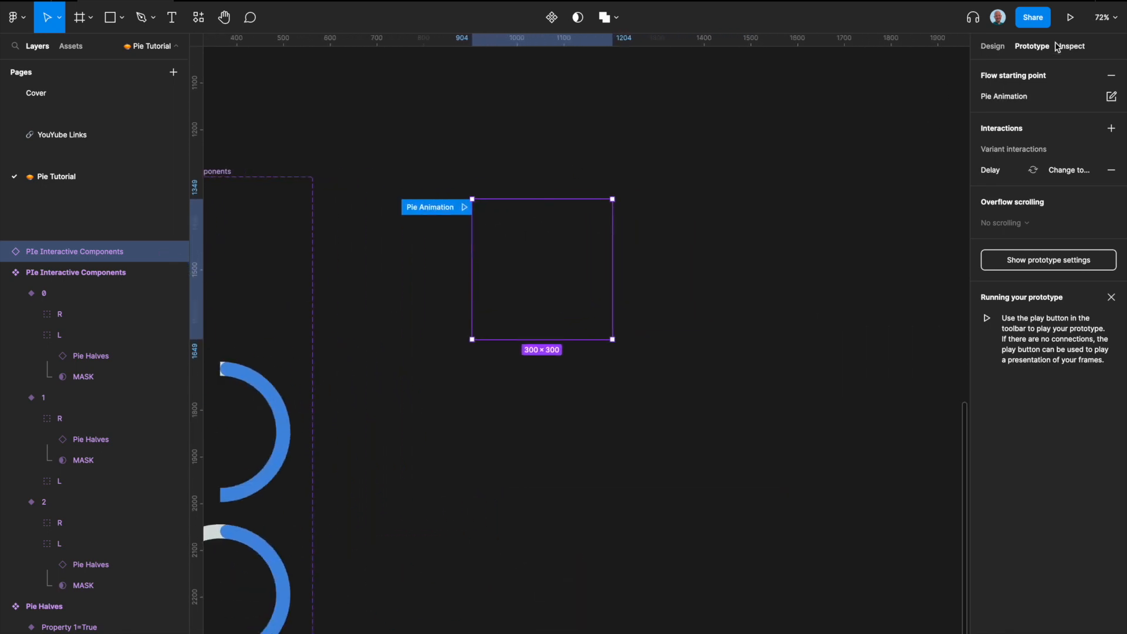
click(1071, 17)
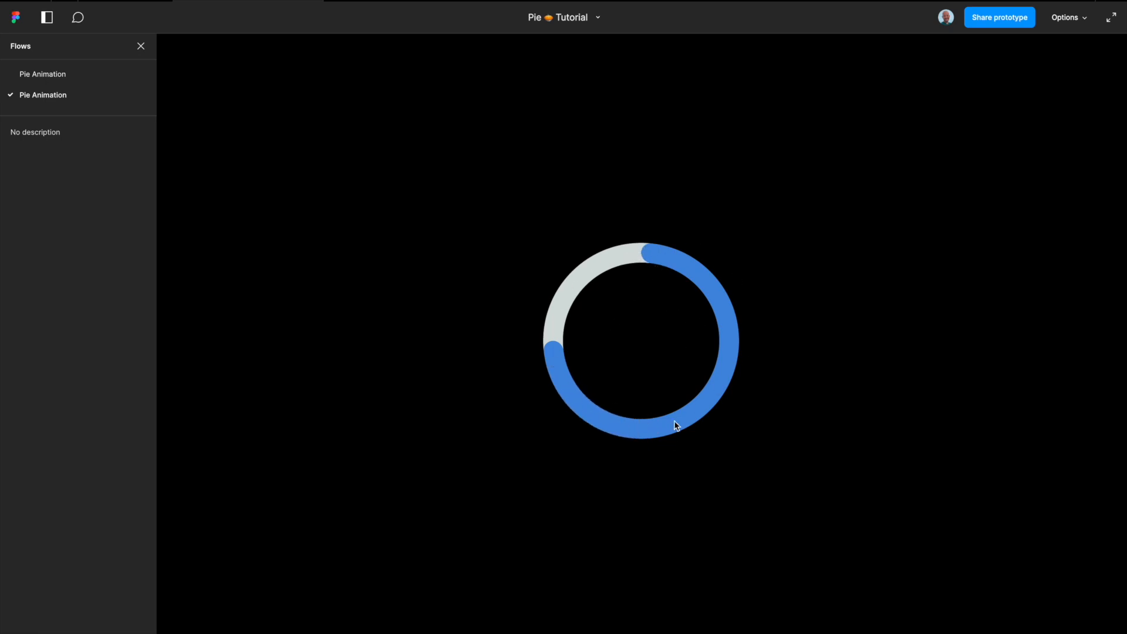
Step: Set the rotation of the MASK layer in variant 2 to -179.99°
click(125, 1)
scroll(418, 353, down, 3)
scroll(416, 355, left, 4)
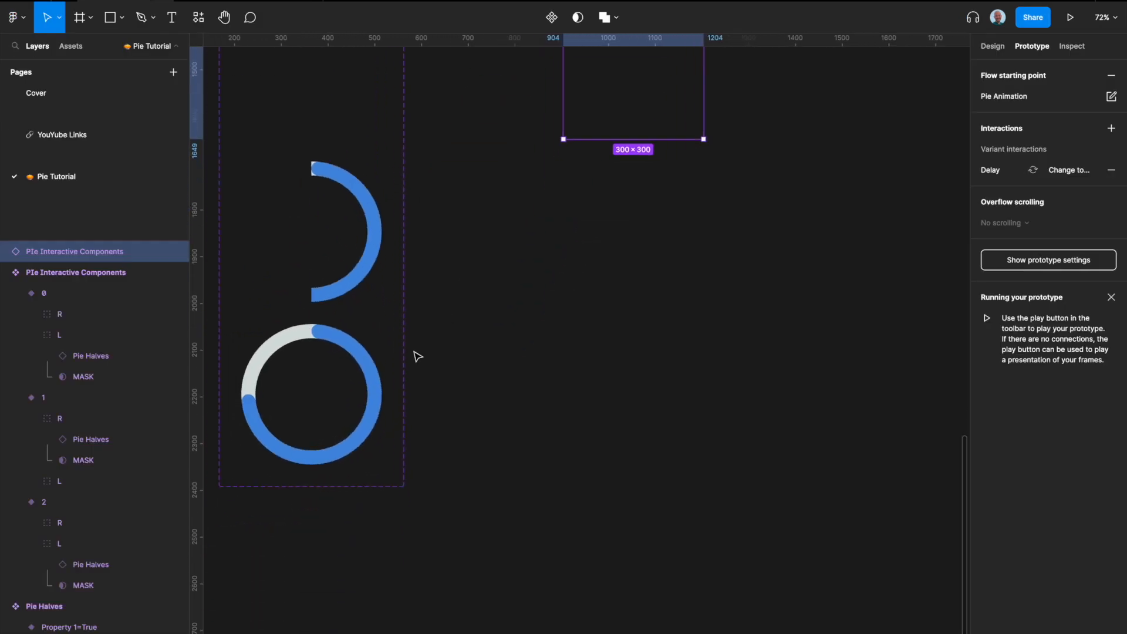
scroll(415, 356, up, 1)
click(468, 450)
scroll(463, 446, up, 5)
click(992, 47)
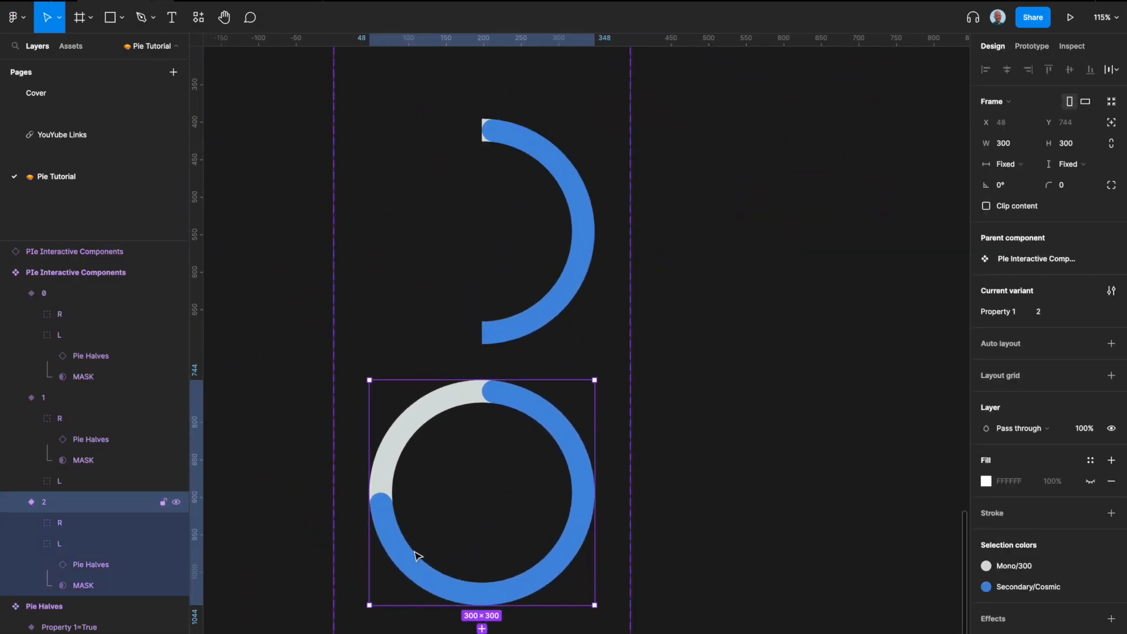
click(78, 585)
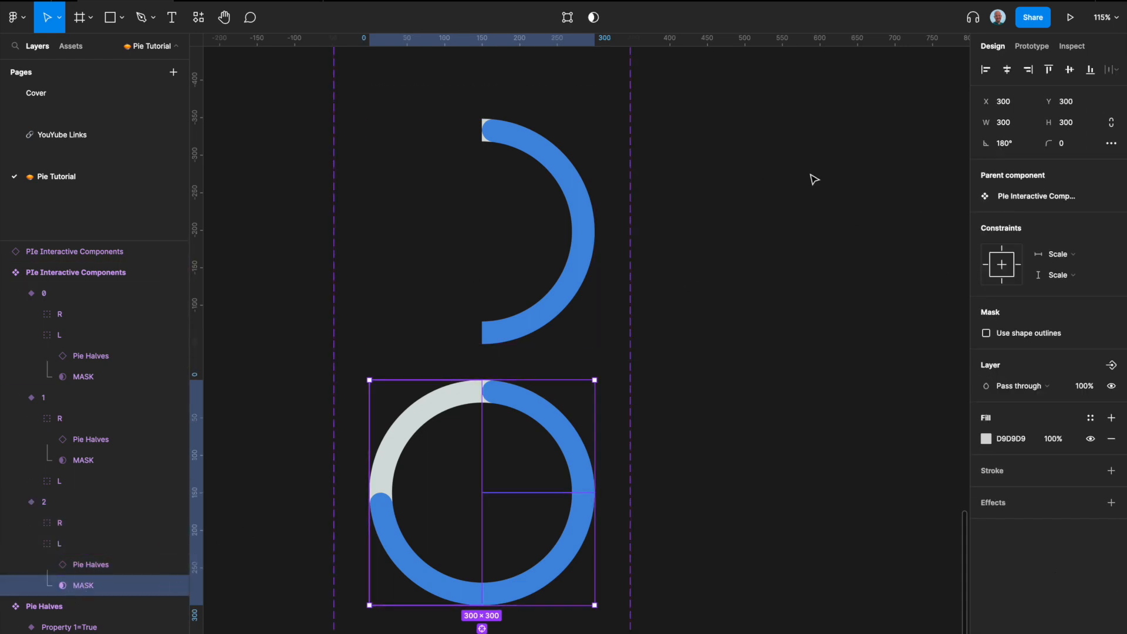
click(1005, 147)
scroll(473, 405, up, 3)
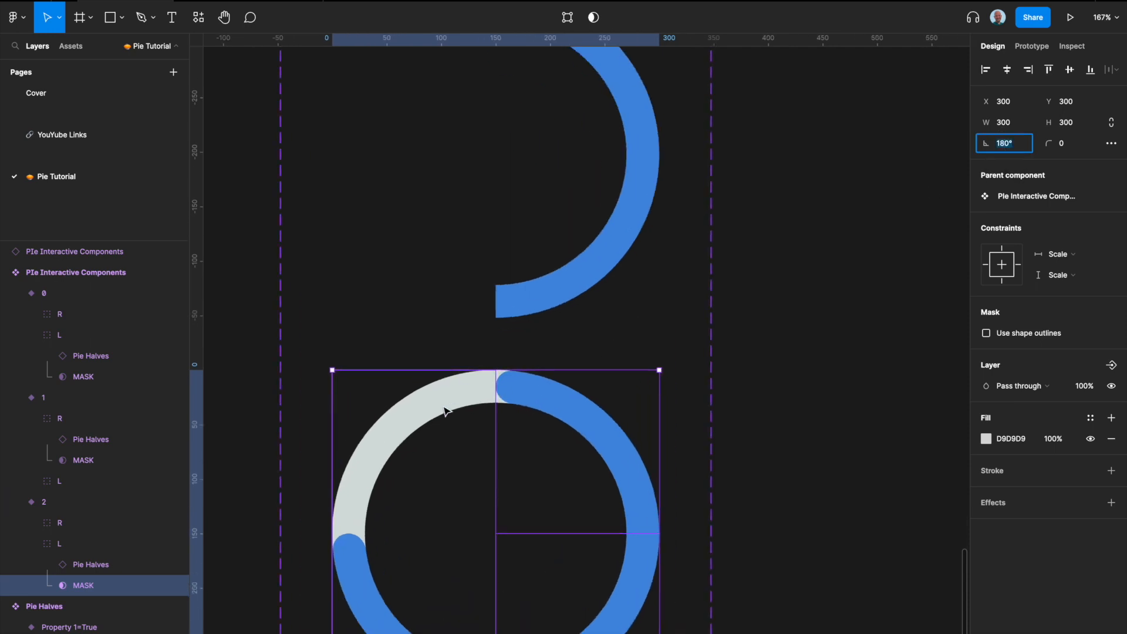
scroll(225, 564, down, 3)
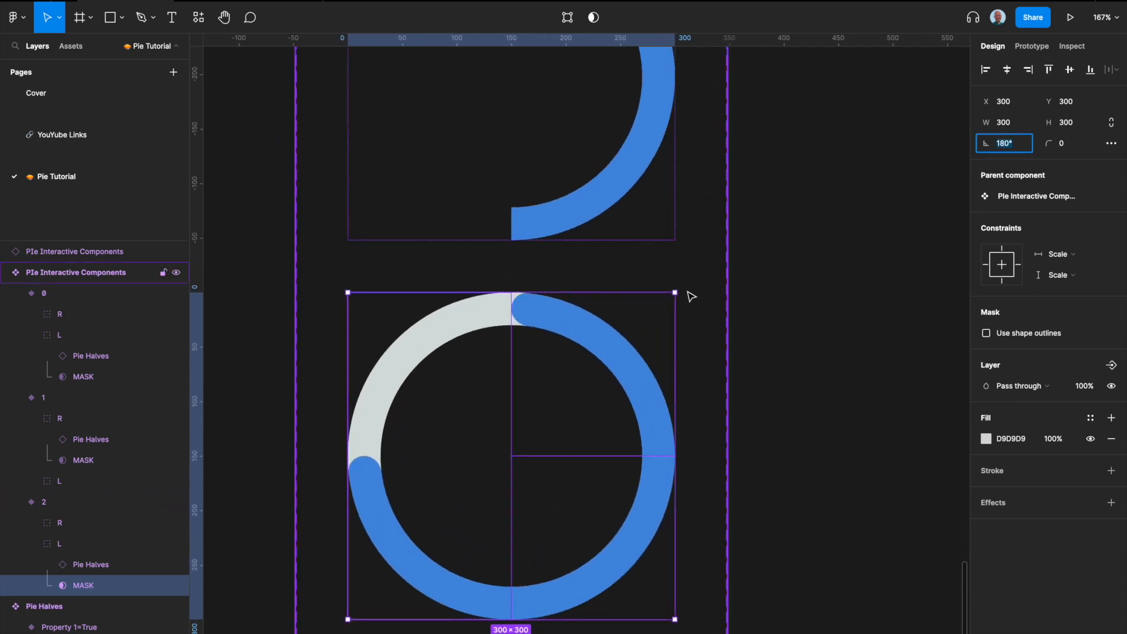
drag(678, 289, 679, 286)
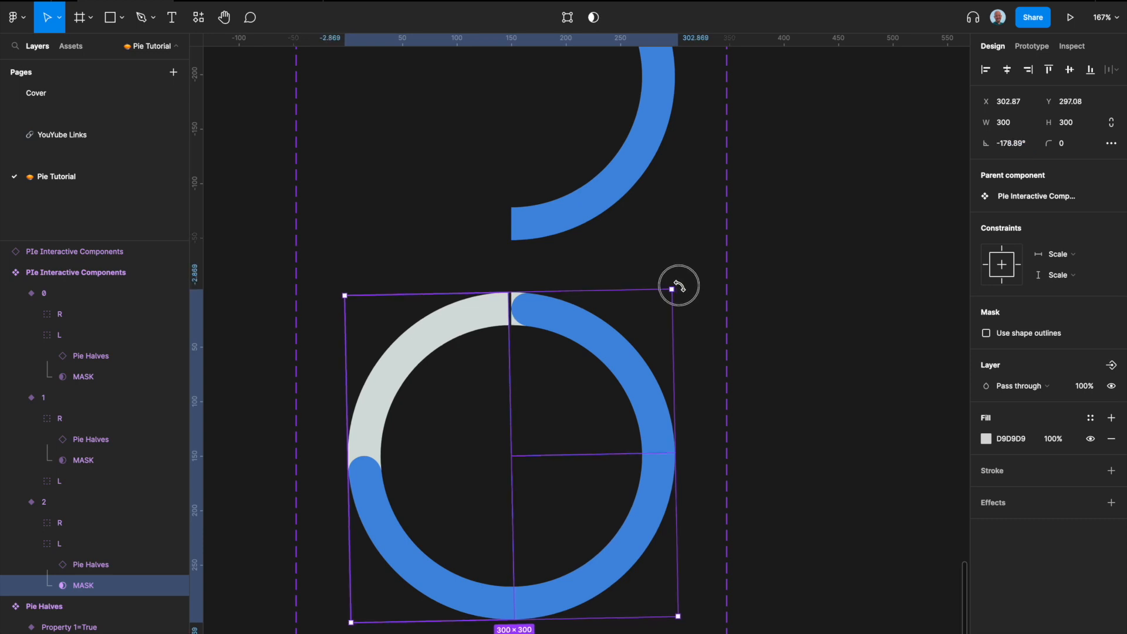
drag(680, 286, 680, 286)
click(1006, 143)
key(BackSpace)
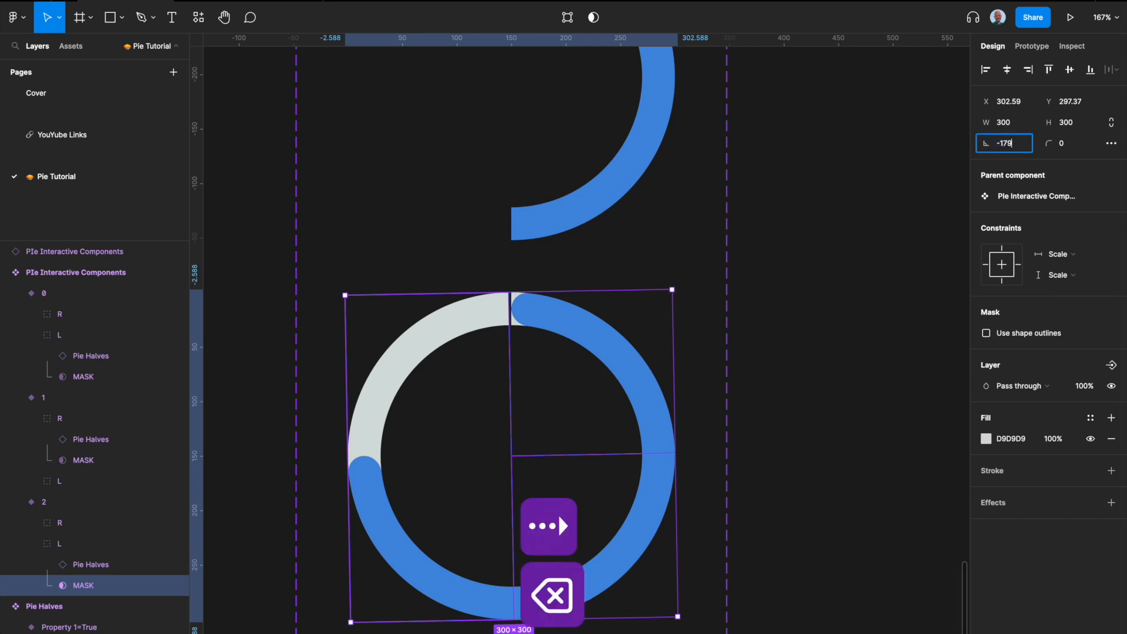
text(.99)
key(Return)
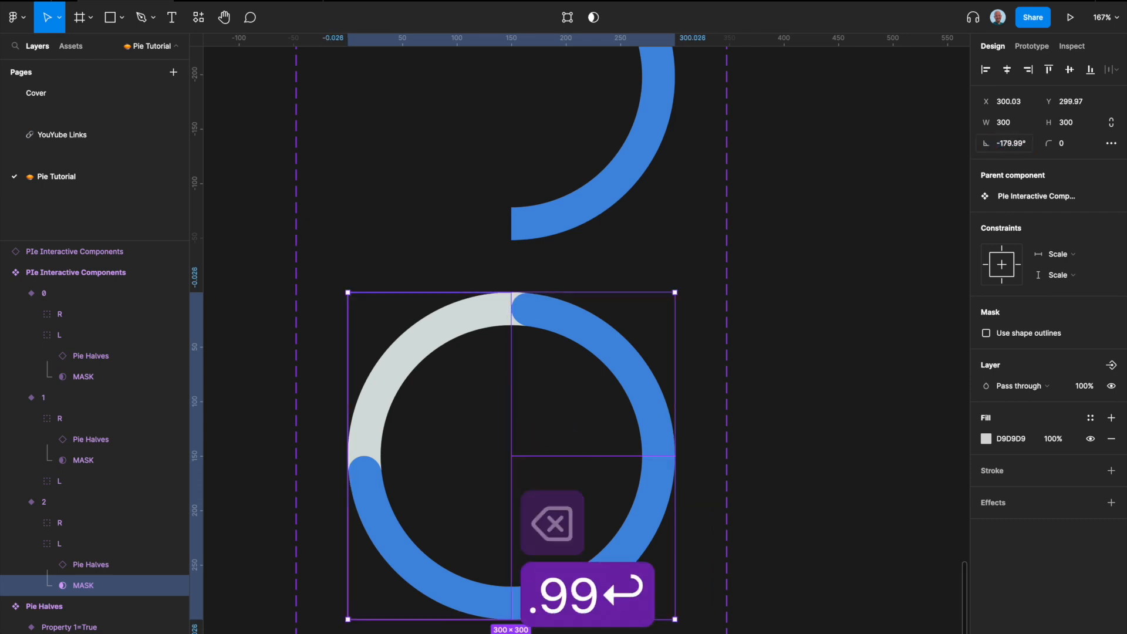
click(741, 245)
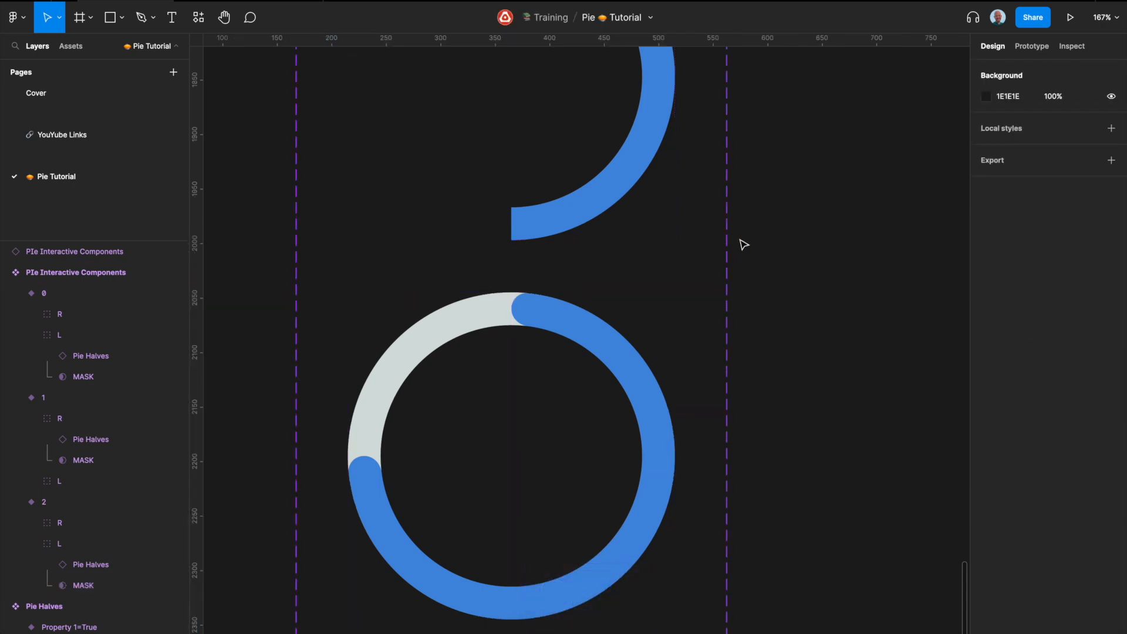
Step: Switch to the prototype view and restart the Pie Animation to preview it
click(280, 1)
key(r)
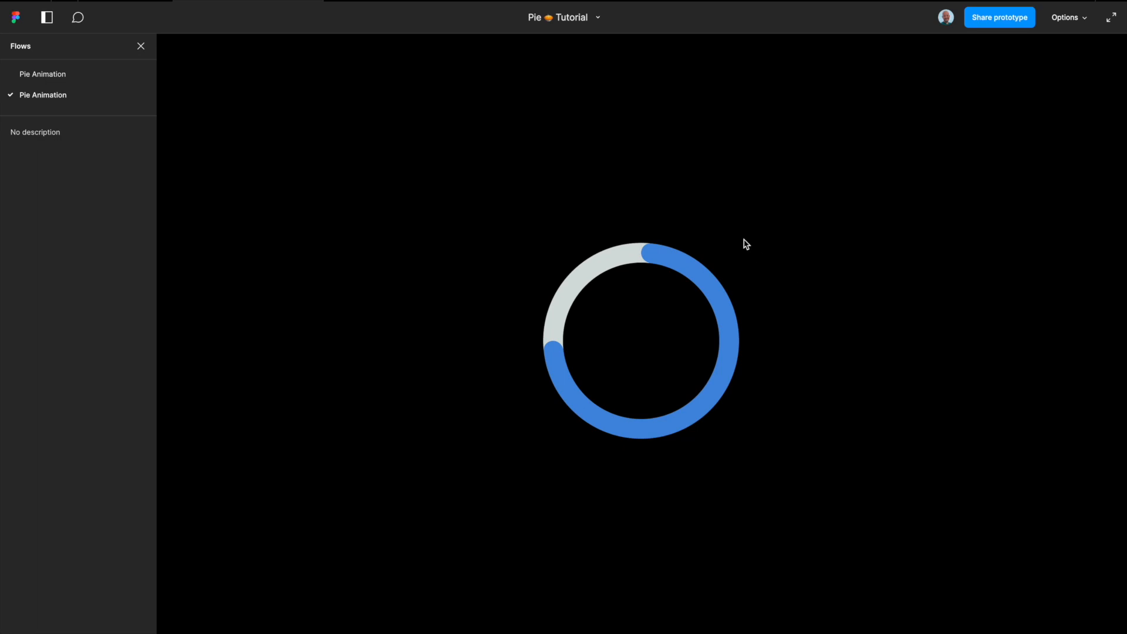
key(r)
key(r)
Step: Hide the Gray layer inside the Pie of variant 0's right pie half
click(129, 2)
scroll(487, 310, down, 5)
scroll(492, 307, up, 4)
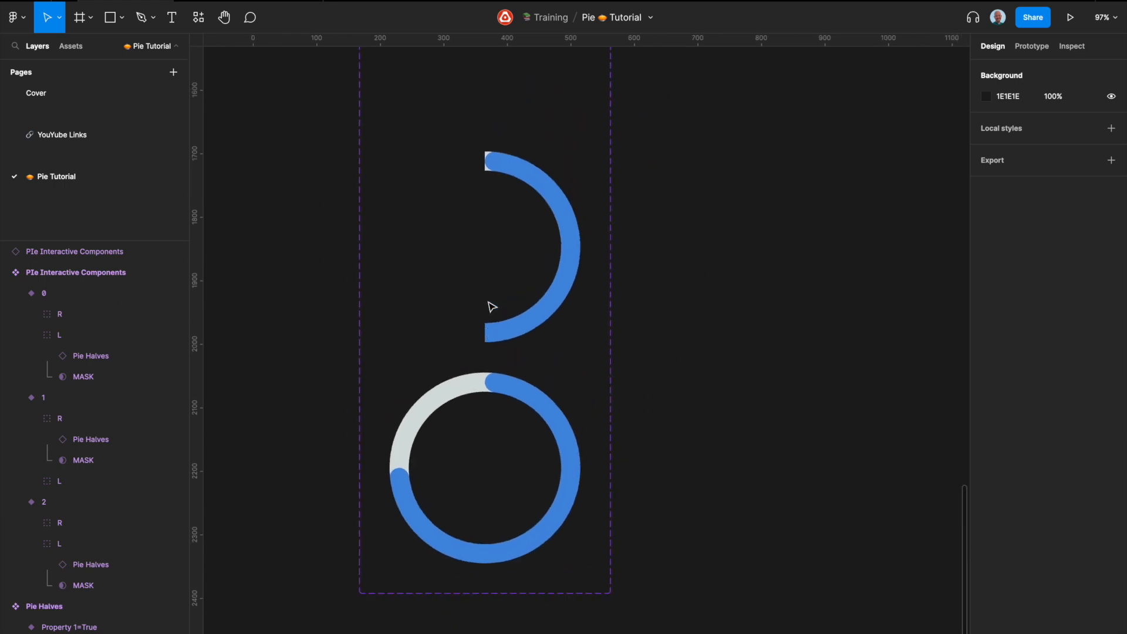
scroll(491, 307, up, 2)
click(476, 256)
scroll(476, 256, down, 1)
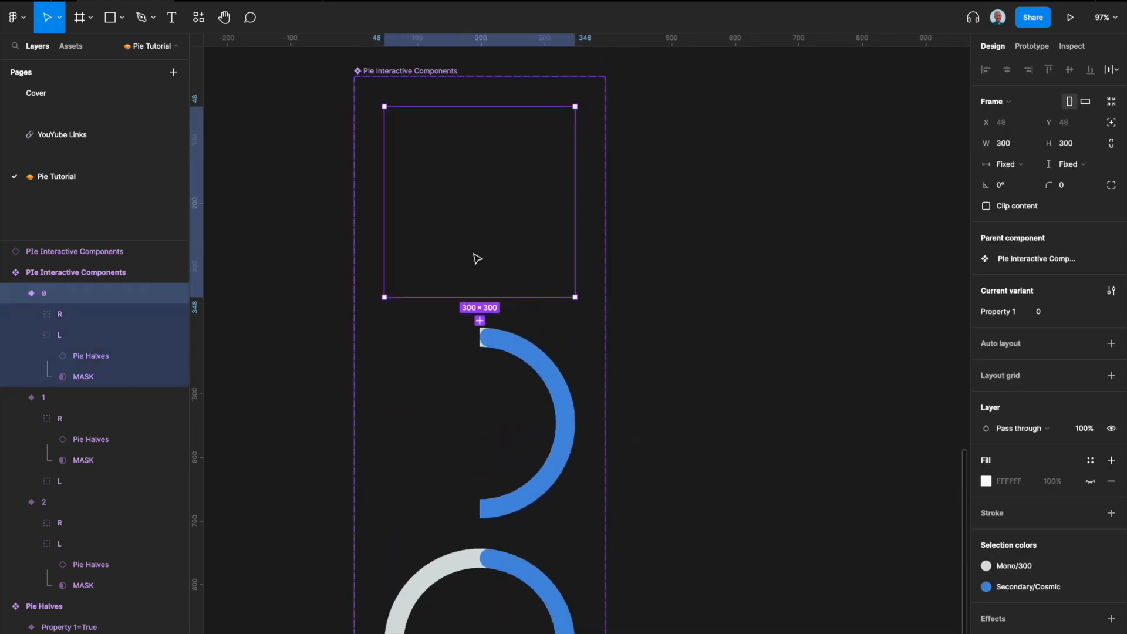
click(69, 317)
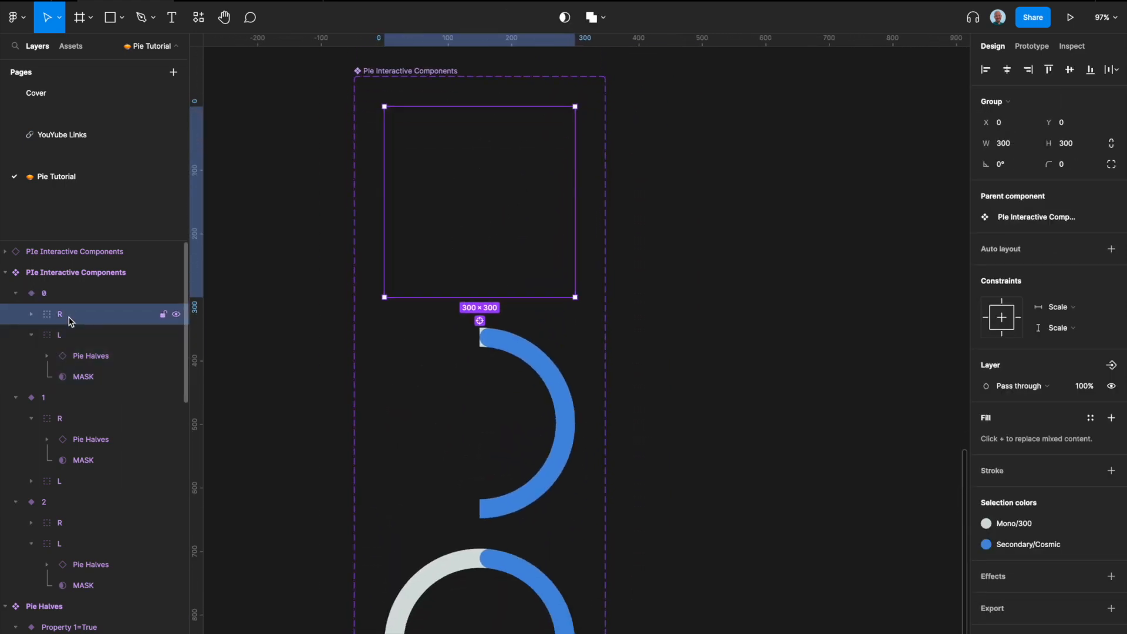
click(31, 314)
click(47, 334)
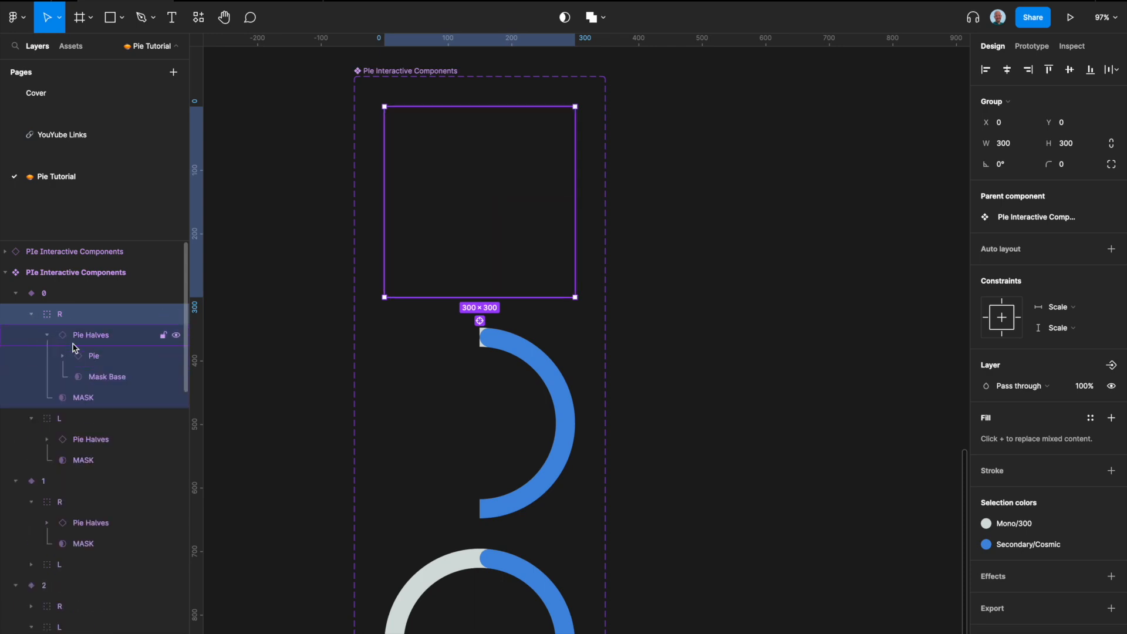
click(106, 361)
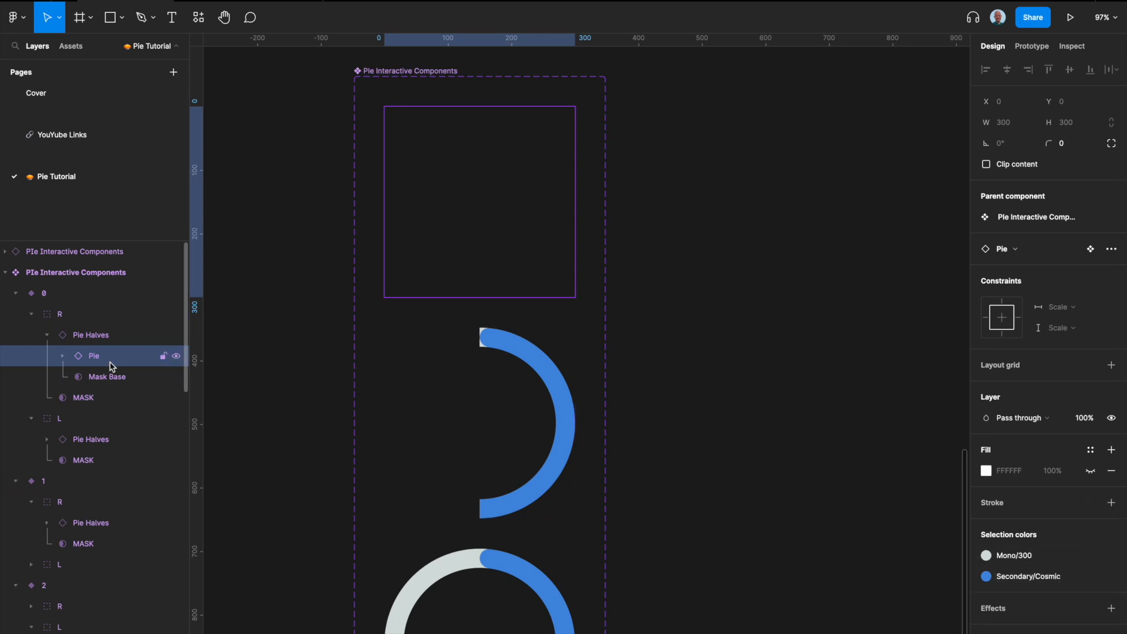
click(64, 357)
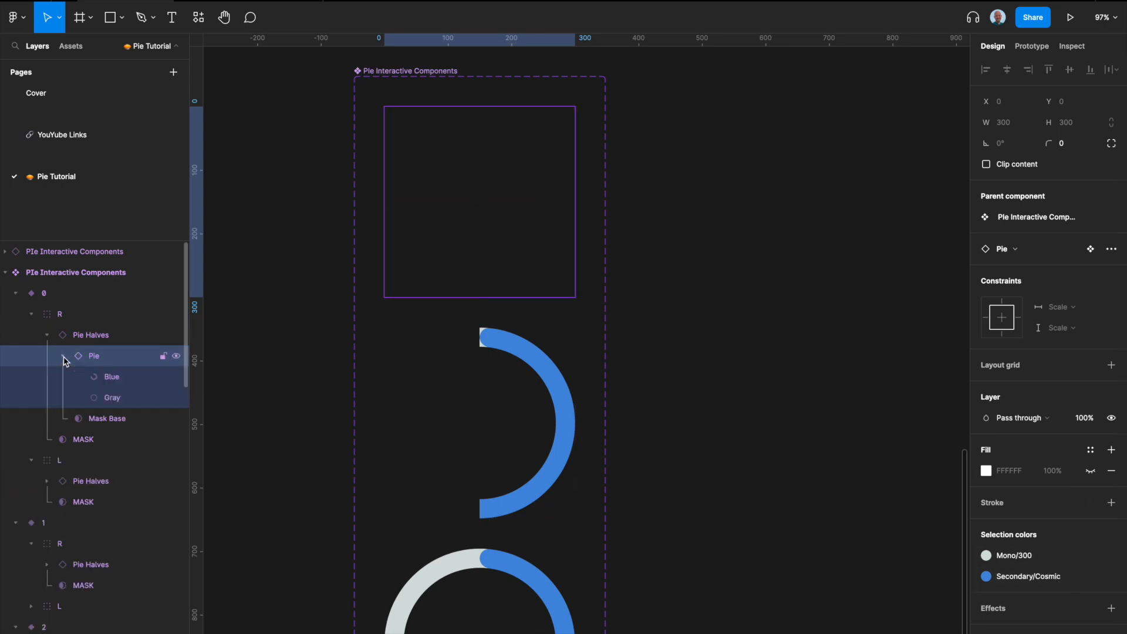
click(113, 403)
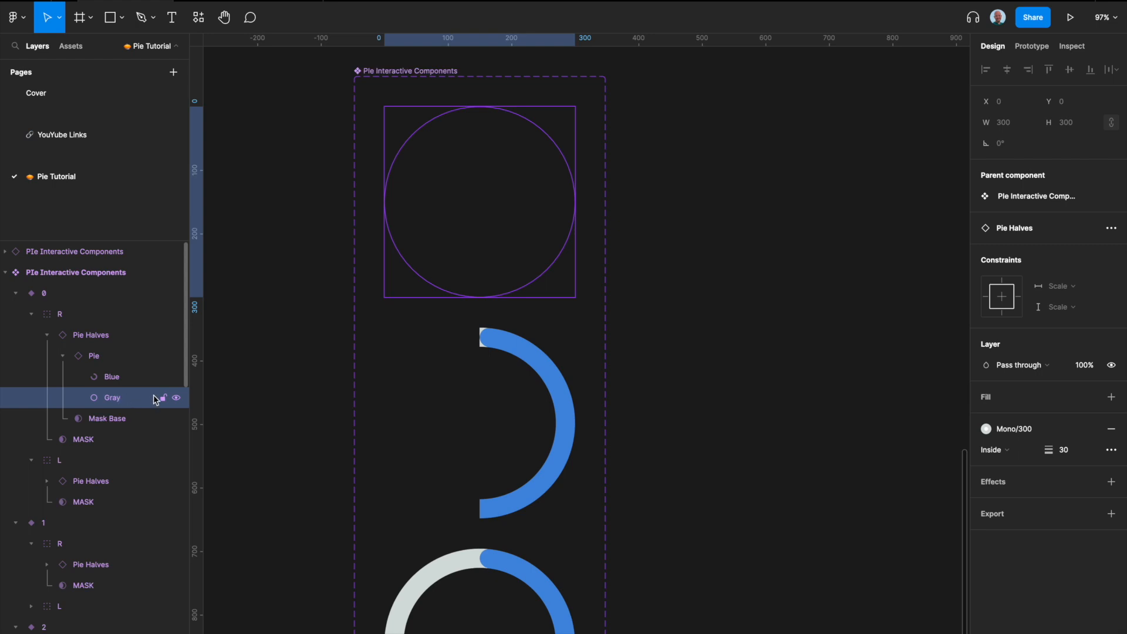
click(176, 400)
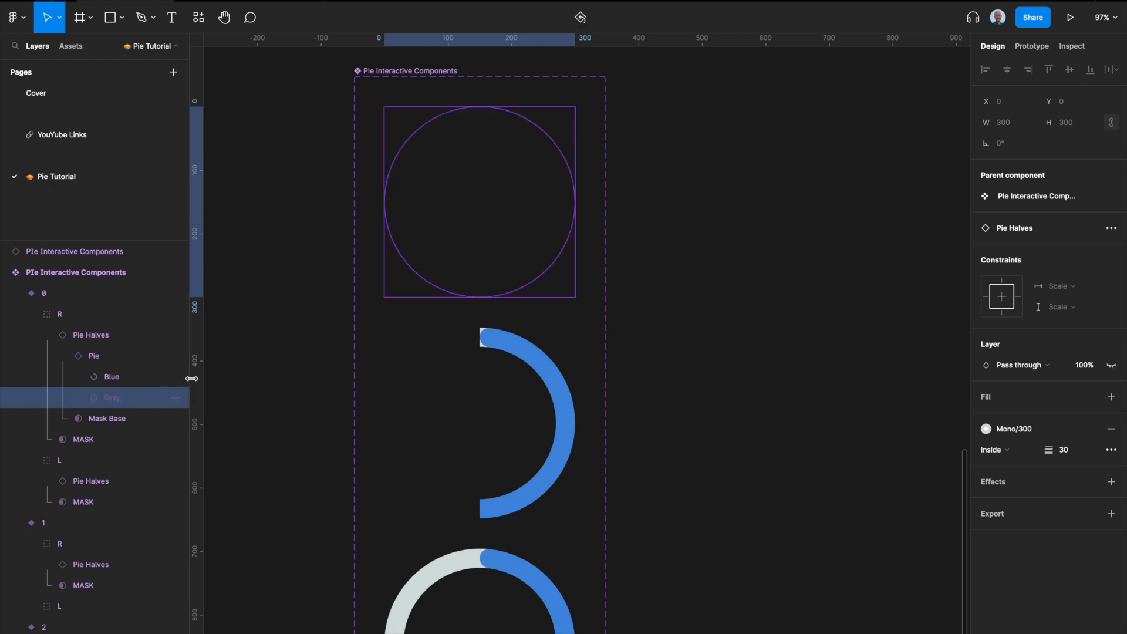
Step: Hide the Gray layer inside the Pie of variant 1's right pie half
click(542, 368)
scroll(123, 475, down, 2)
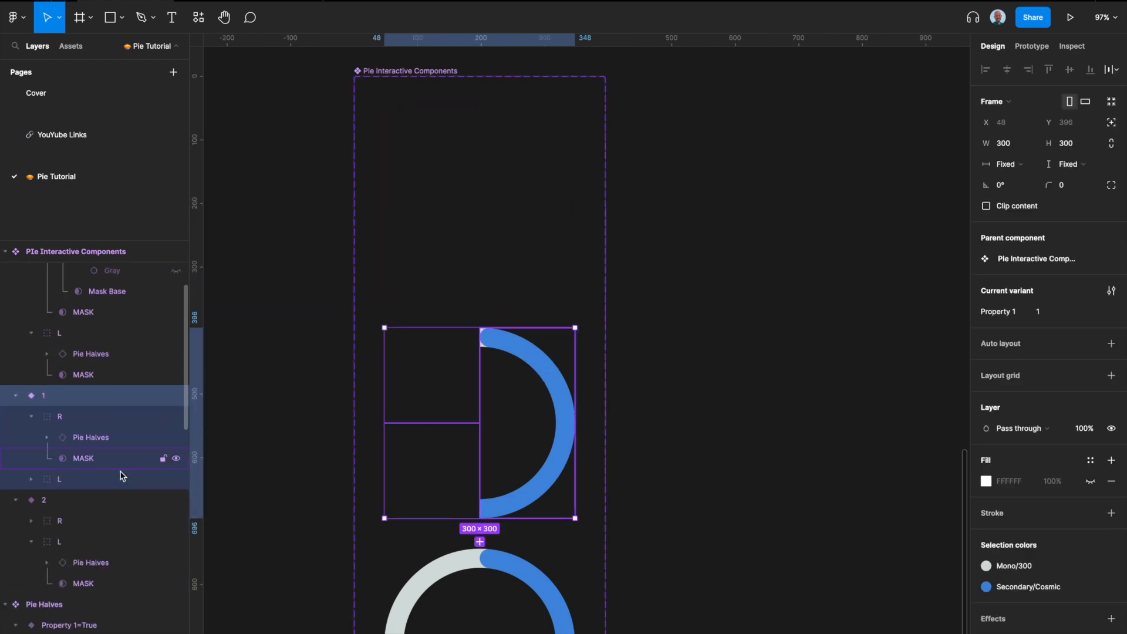
click(91, 437)
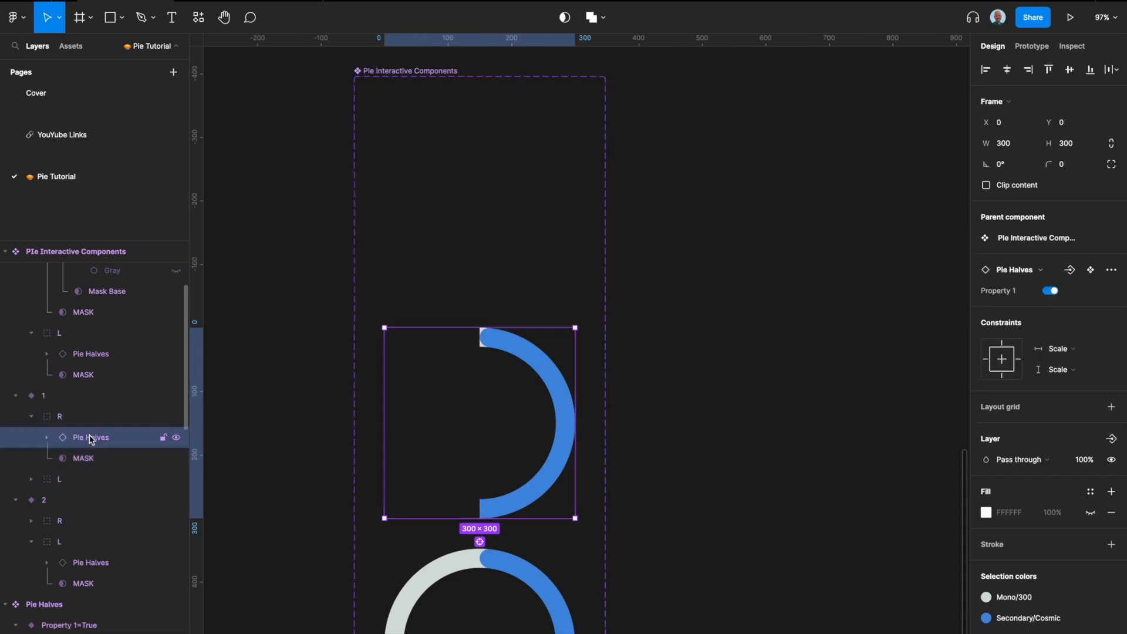
click(47, 438)
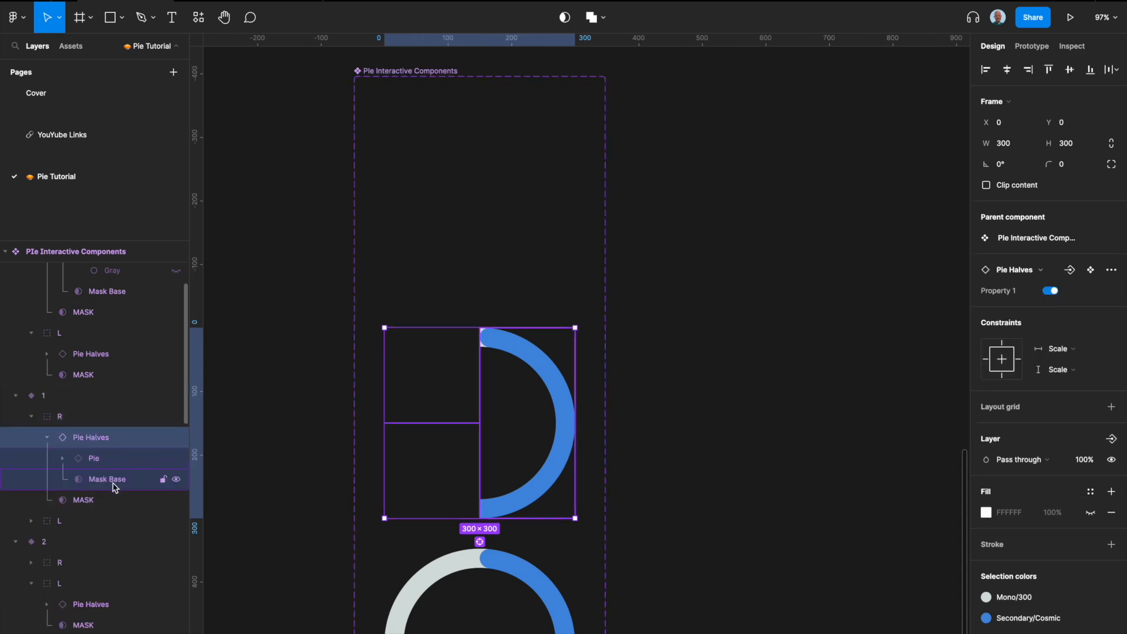
click(63, 458)
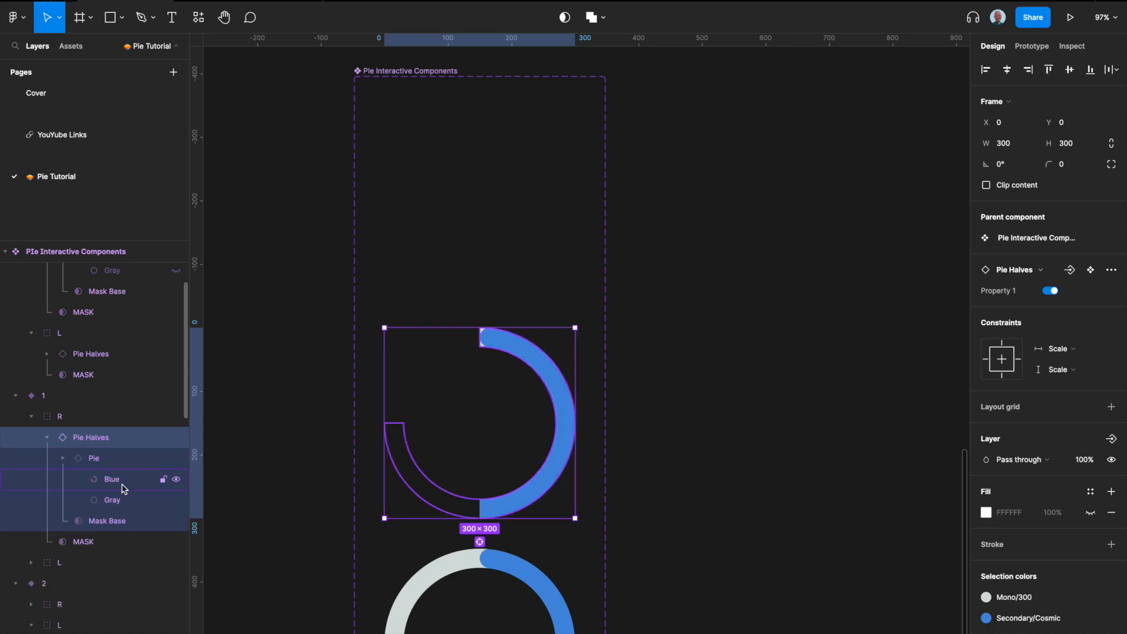
click(123, 496)
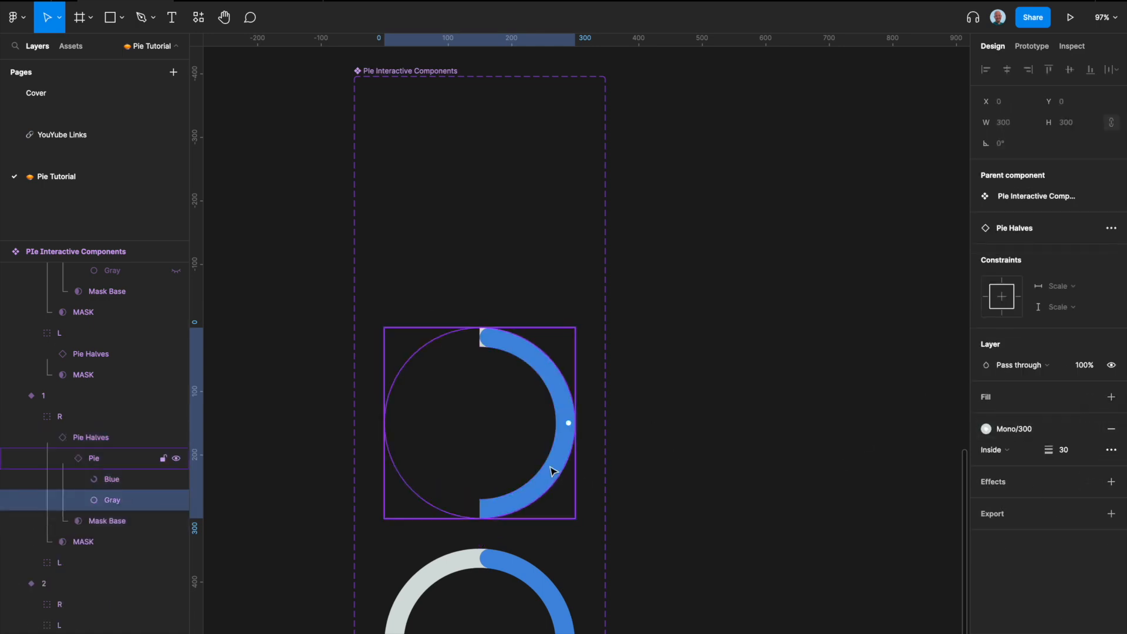
click(176, 500)
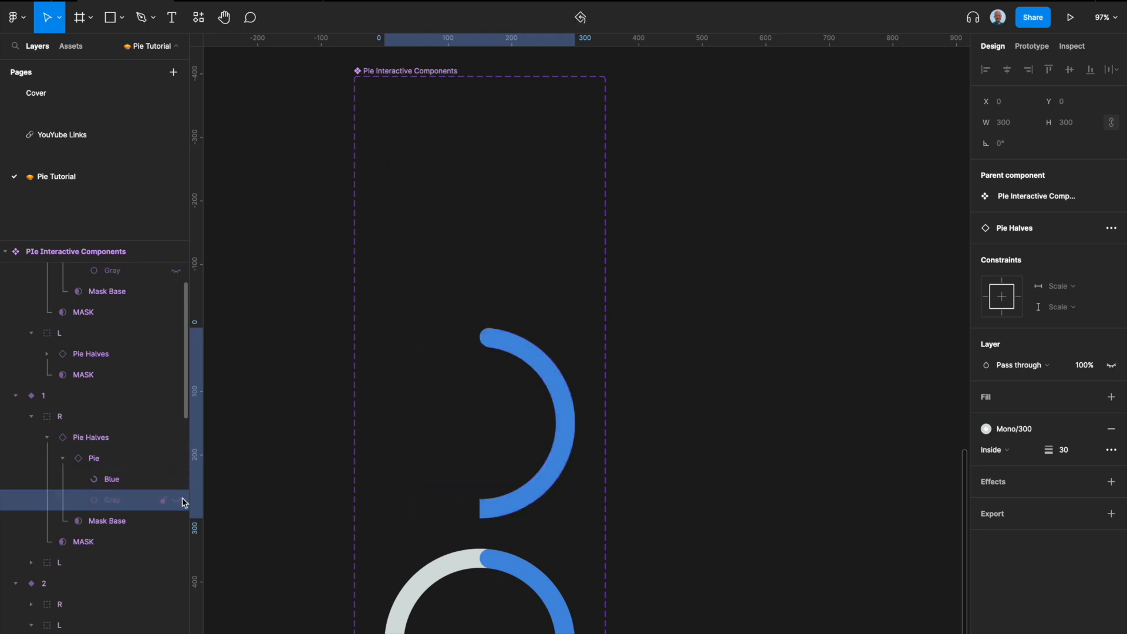
Step: Switch to the prototype view and restart the animation to preview the change
scroll(566, 309, down, 5)
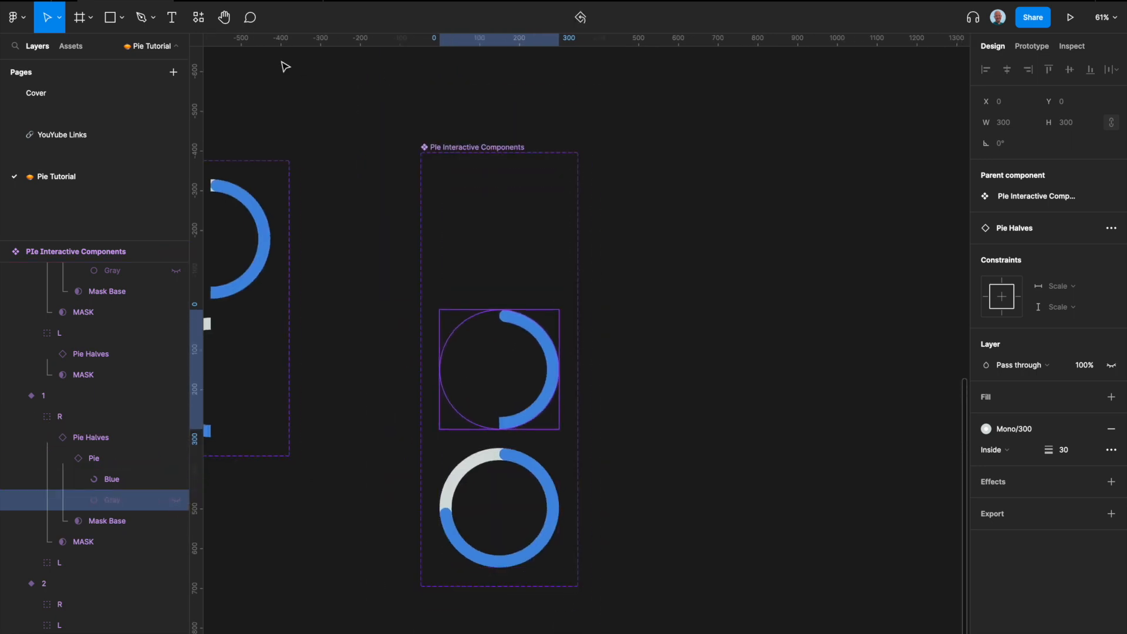
click(249, 1)
key(r)
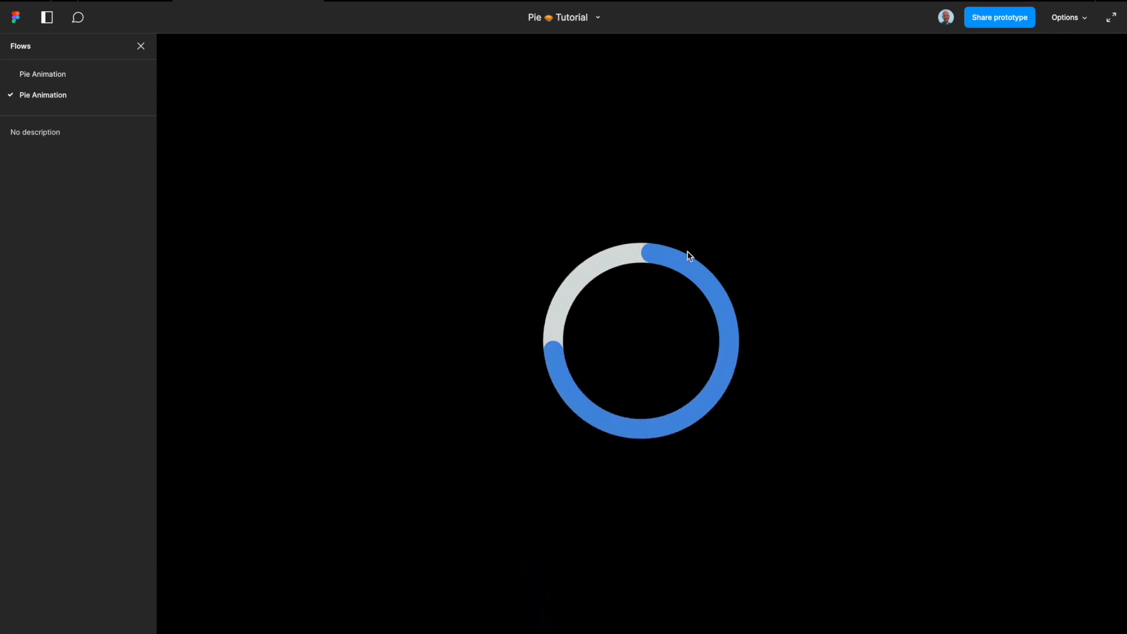
key(r)
Step: Set the Smart animate duration of both After delay interactions between the variants to 300 ms
click(125, 2)
click(520, 242)
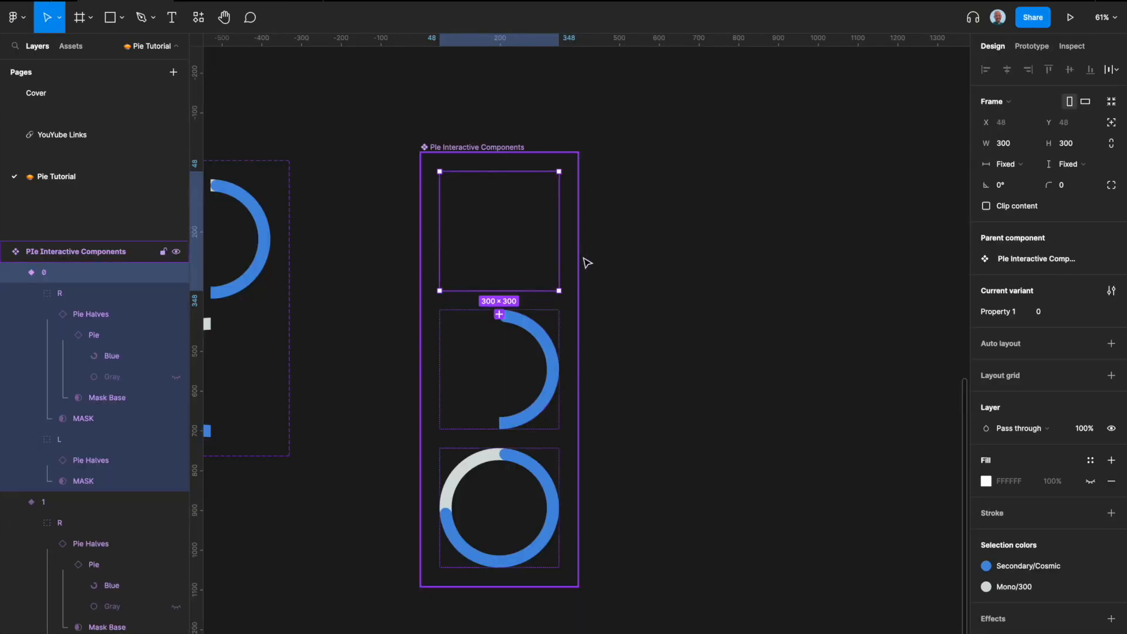
click(1032, 46)
scroll(488, 332, up, 5)
click(513, 281)
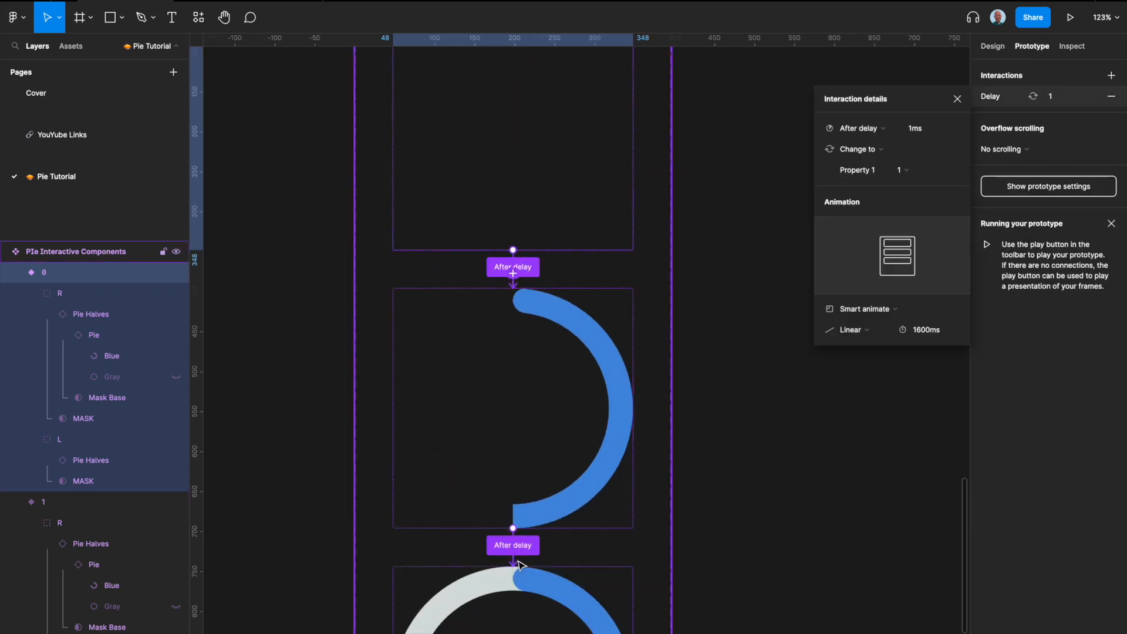
shift+click(513, 548)
click(940, 333)
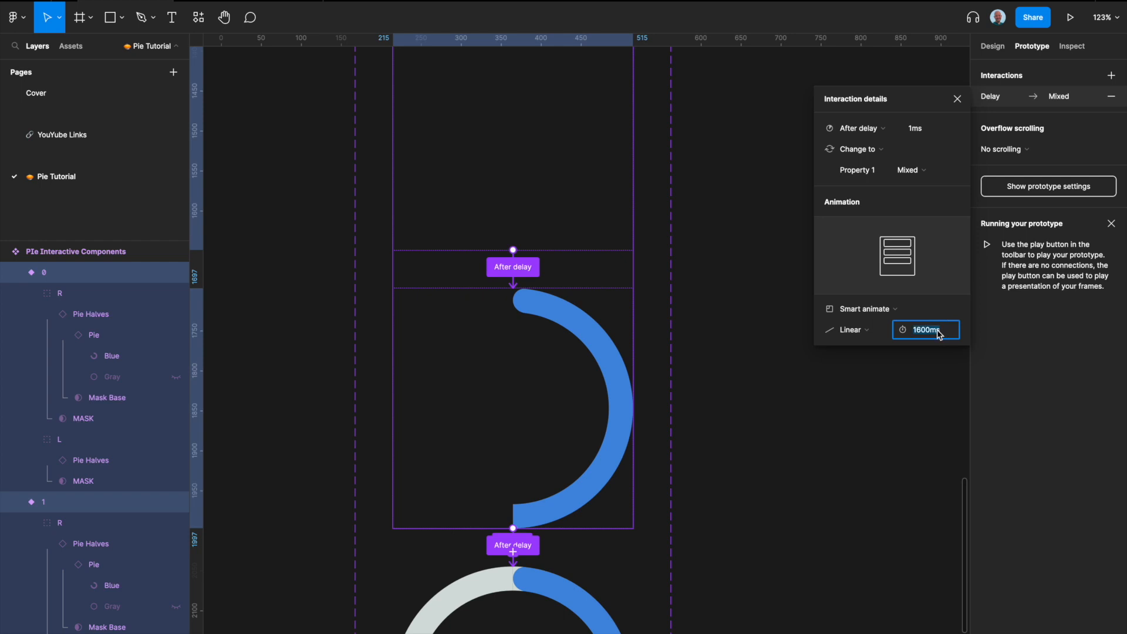
text(300)
key(Return)
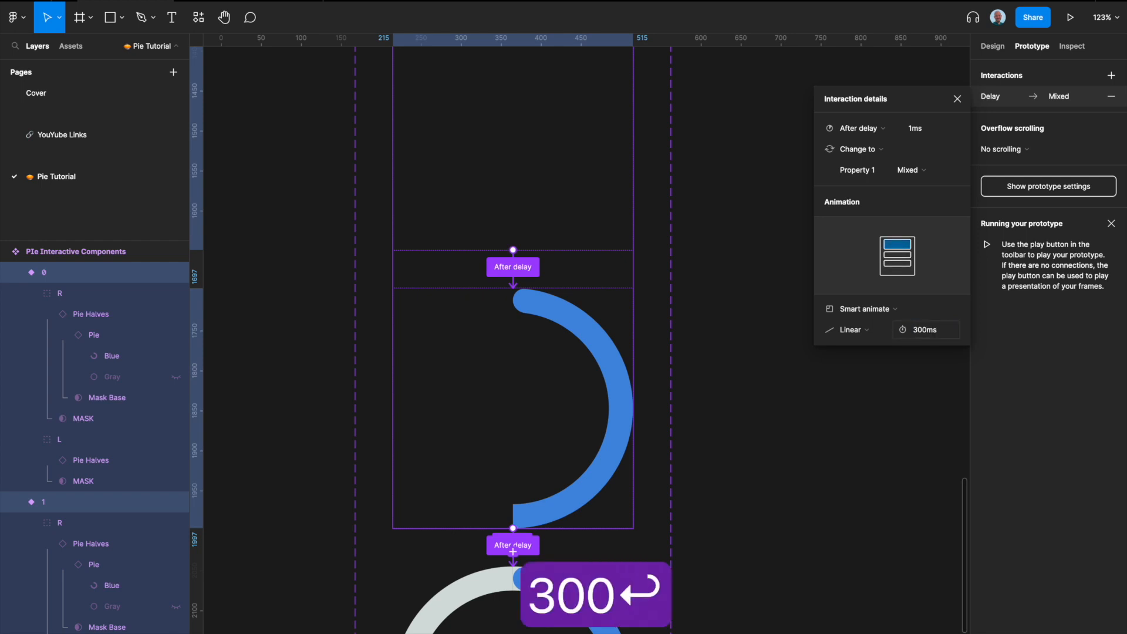
Step: Switch to the prototype view and replay the Pie Animation
click(275, 1)
key(r)
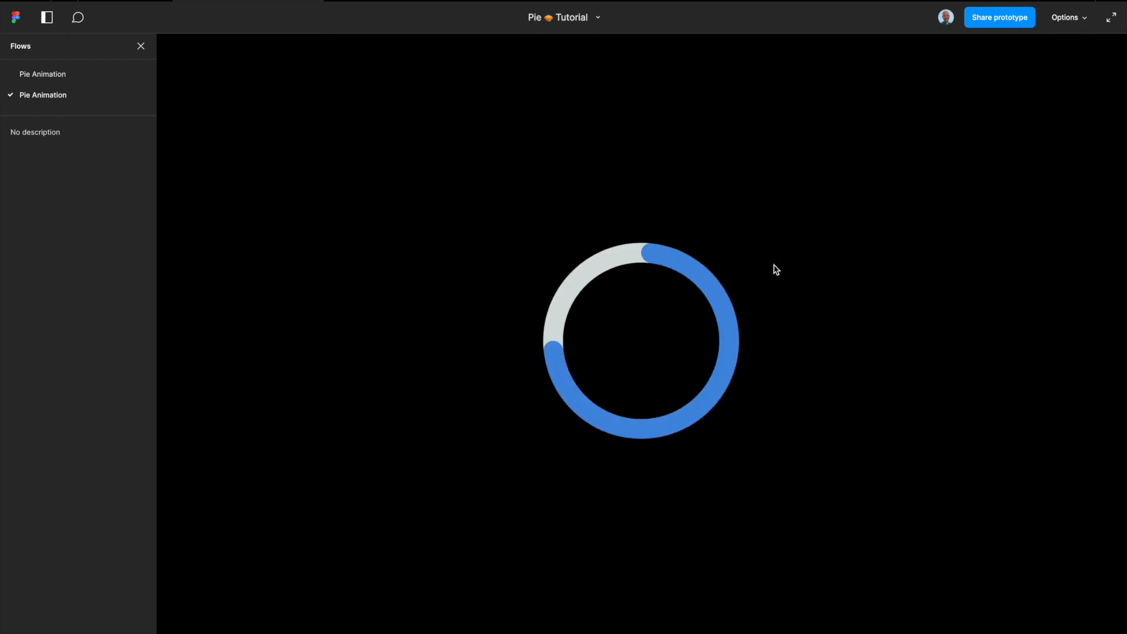
key(r)
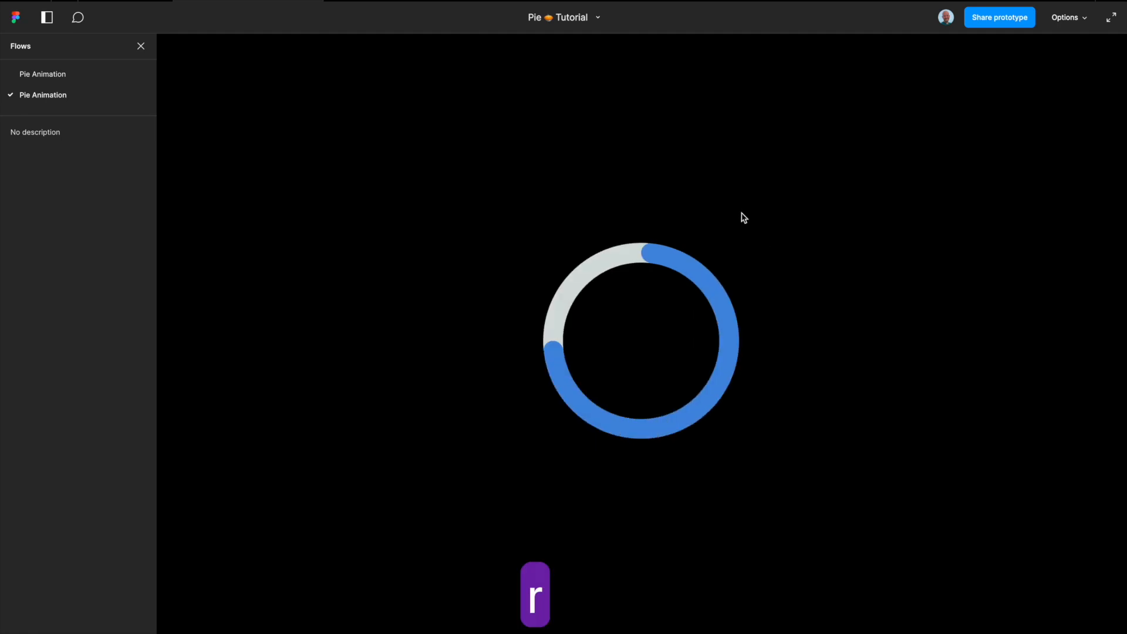
Step: Try recoloring the Pie component's Secondary/Cosmic selection color to Light/Atomic, and undo that change
click(147, 1)
scroll(563, 263, down, 5)
click(957, 98)
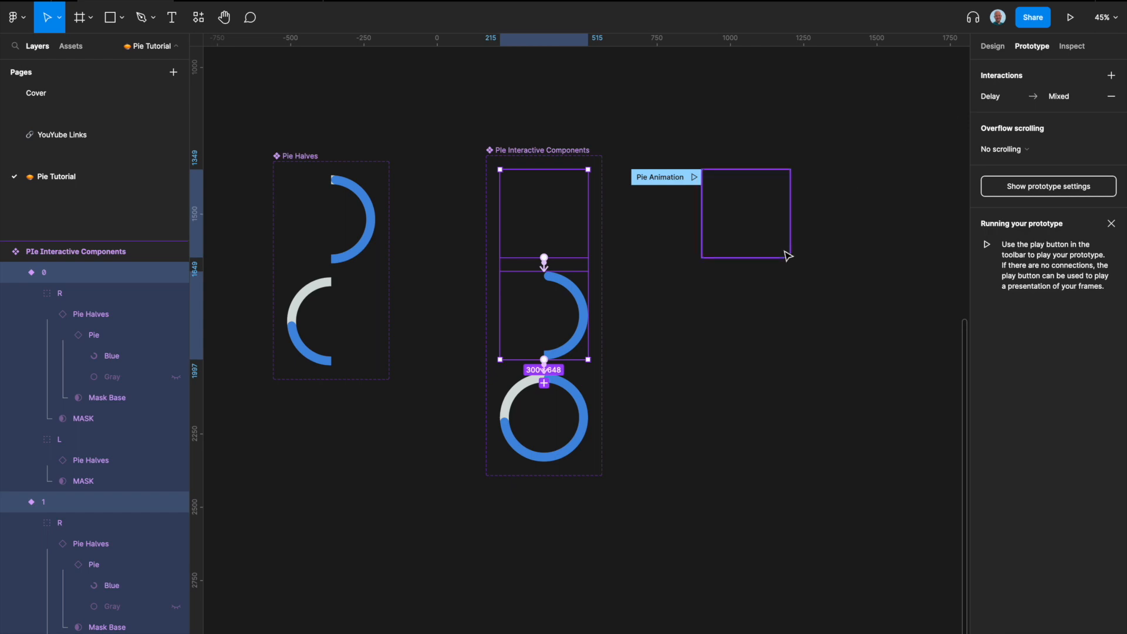
scroll(788, 254, left, 2)
scroll(805, 219, left, 5)
scroll(577, 187, left, 3)
scroll(577, 188, up, 2)
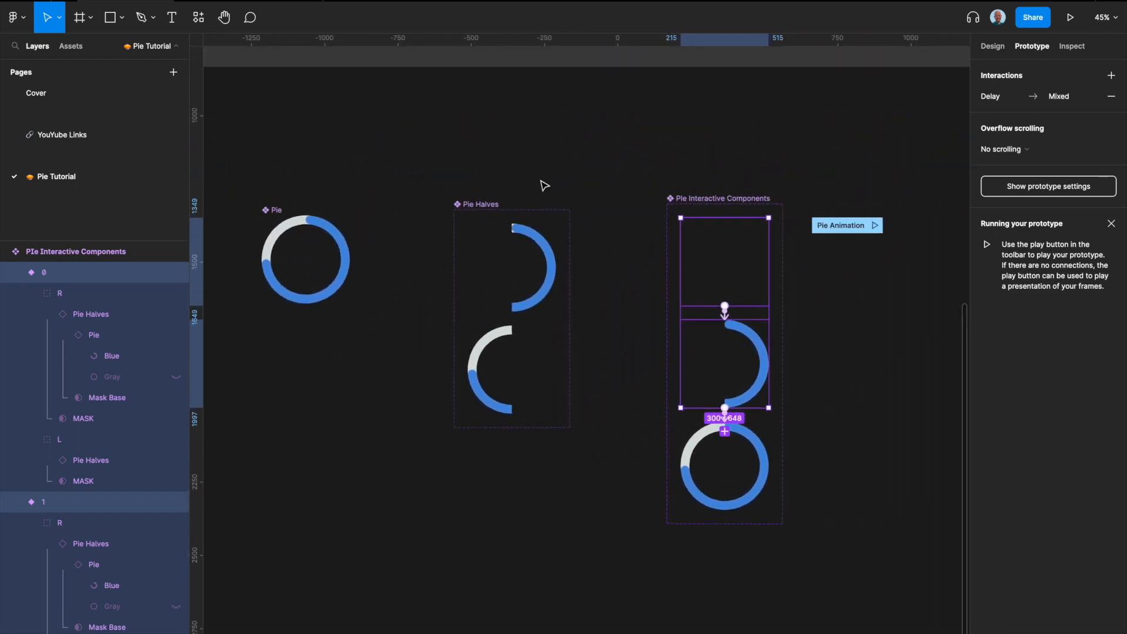
click(303, 256)
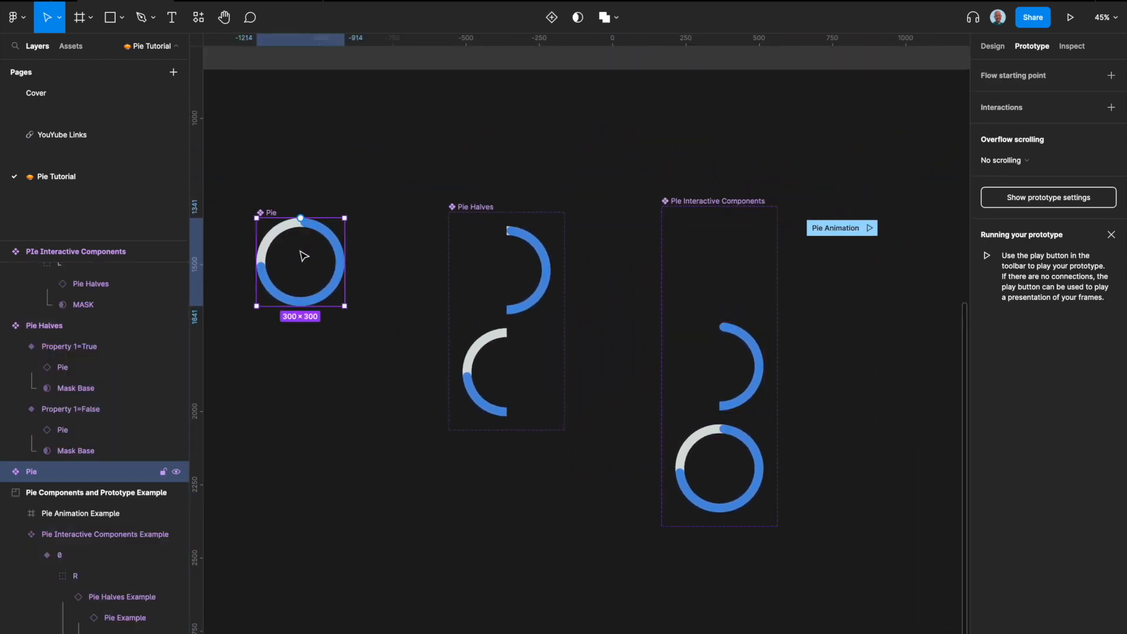
click(992, 45)
click(1016, 526)
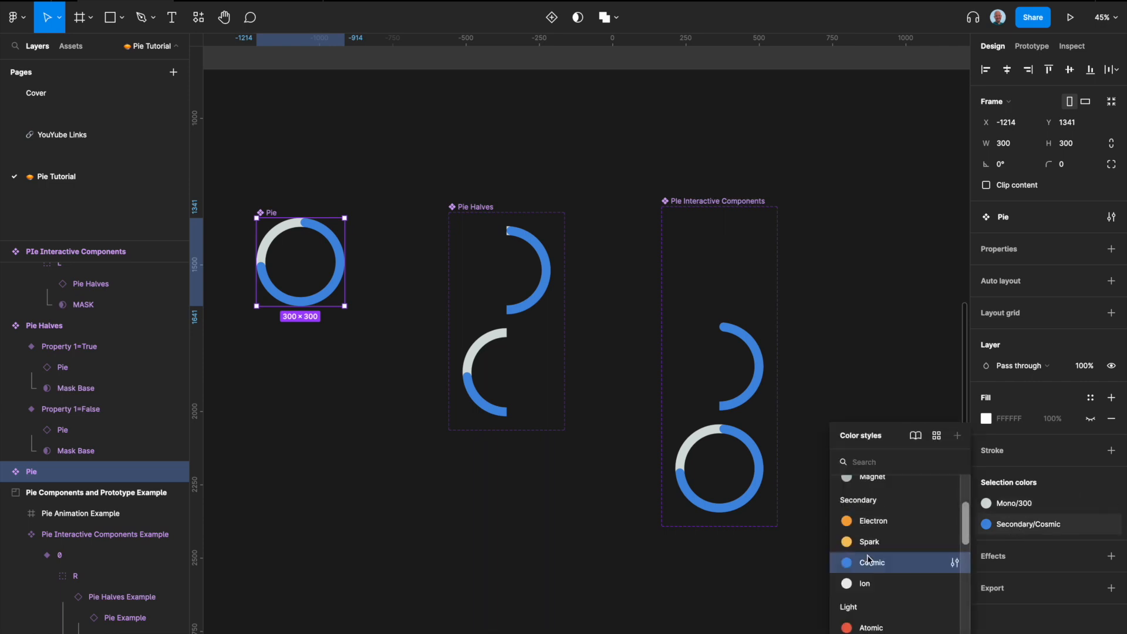
scroll(883, 529, down, 2)
click(872, 578)
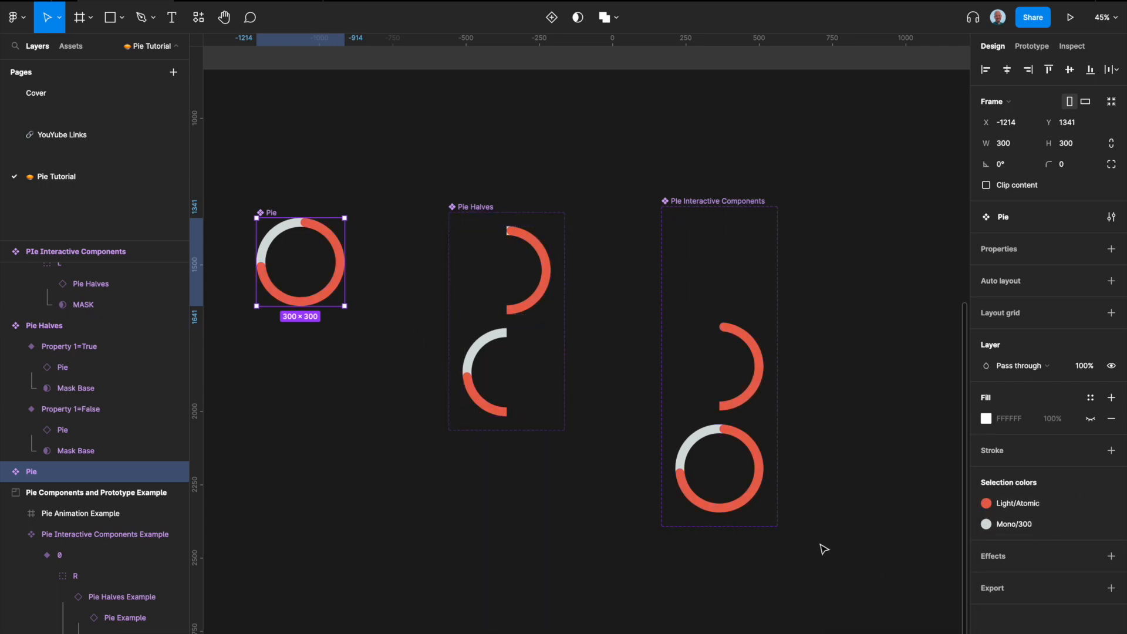
key(super+z)
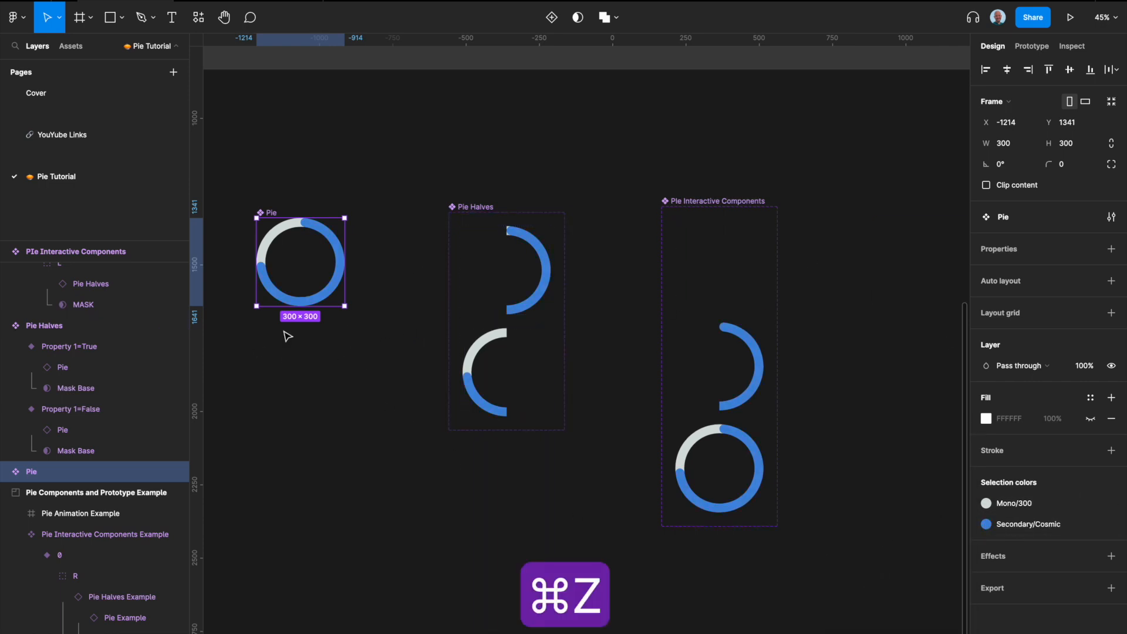
Step: Add a second variant to the Pie component, below the default
click(372, 335)
click(289, 216)
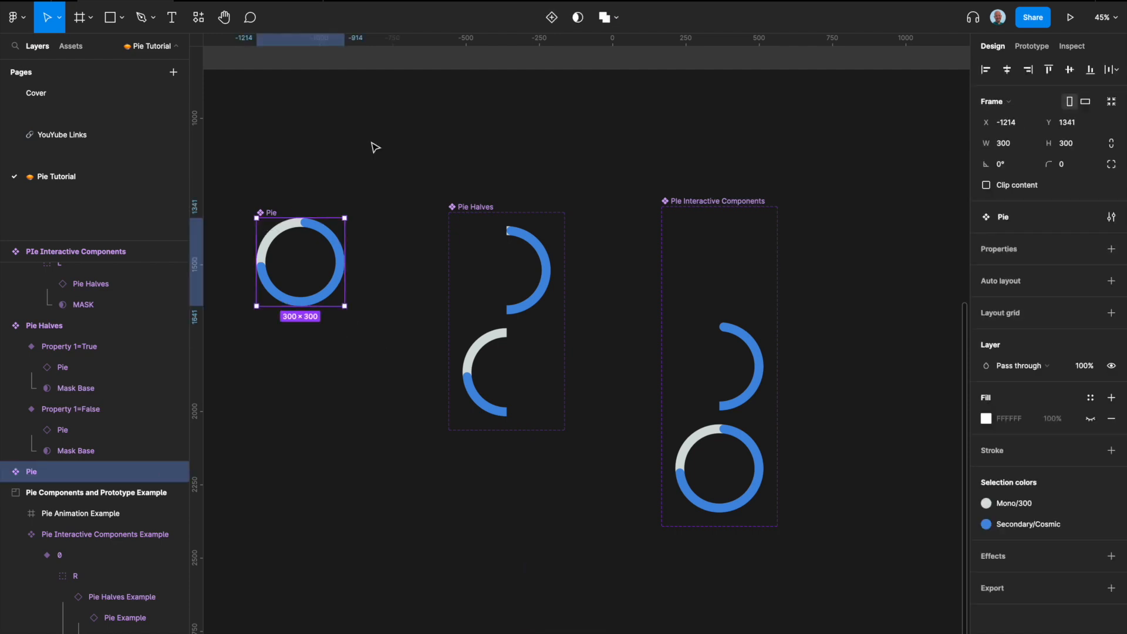
click(570, 19)
scroll(270, 327, up, 5)
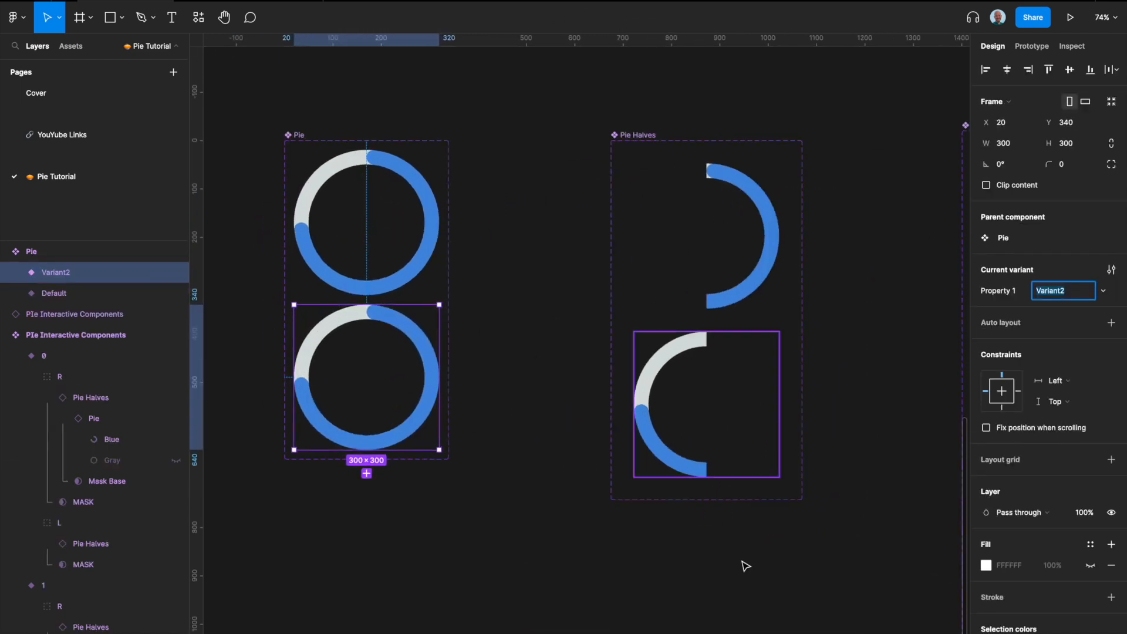
scroll(1033, 470, down, 3)
Step: Change the new Pie variant's Secondary/Cosmic selection color to the Light/Atomic color style
click(1021, 568)
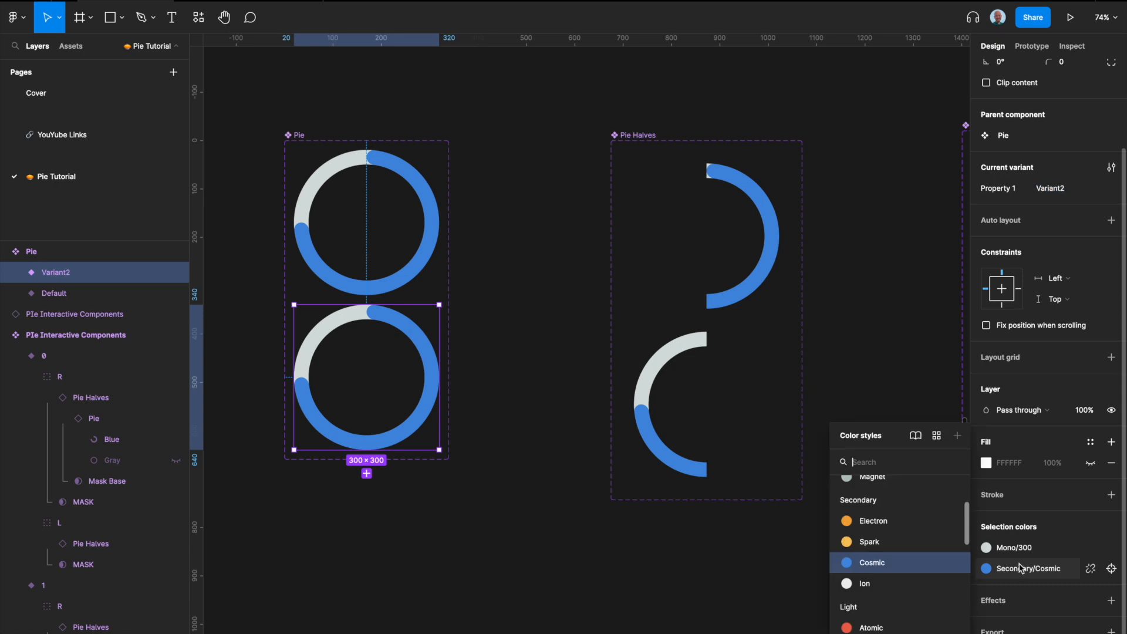
scroll(881, 552, down, 2)
click(875, 542)
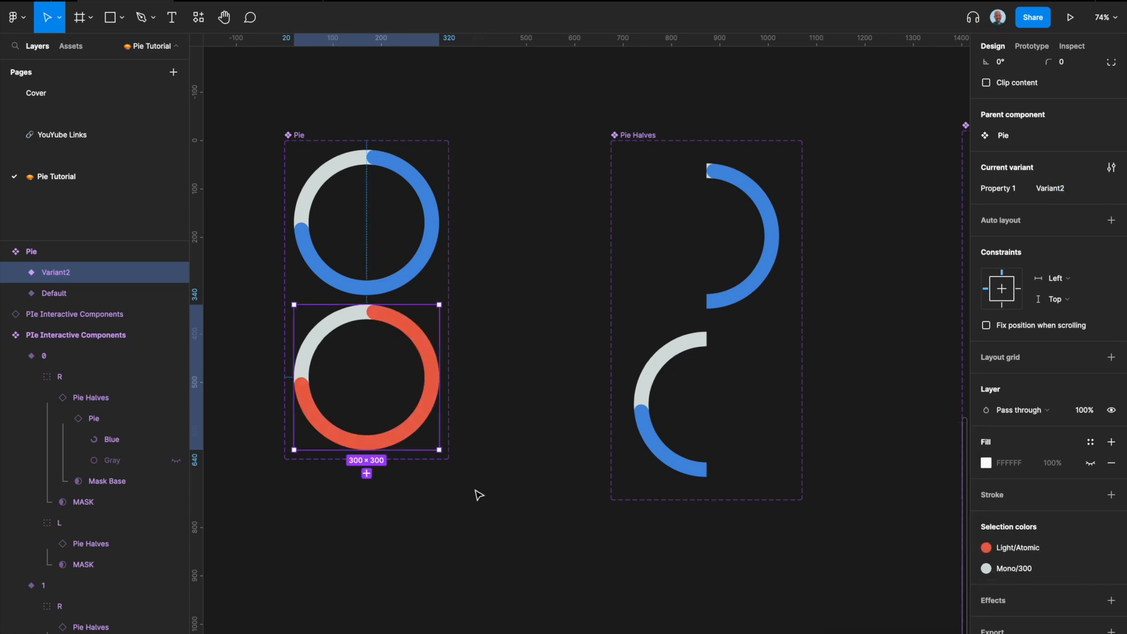
Step: Swap the Pie instance in Pie Halves' Property 1=True variant to the Pie component's Variant2
scroll(493, 491, down, 3)
scroll(411, 342, down, 1)
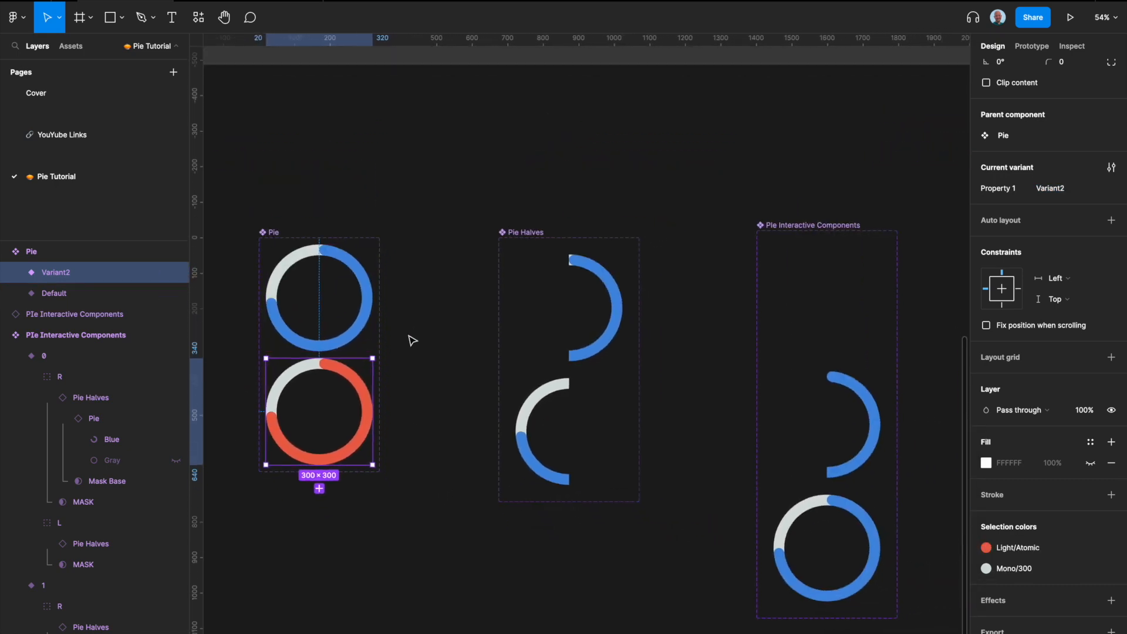
click(621, 284)
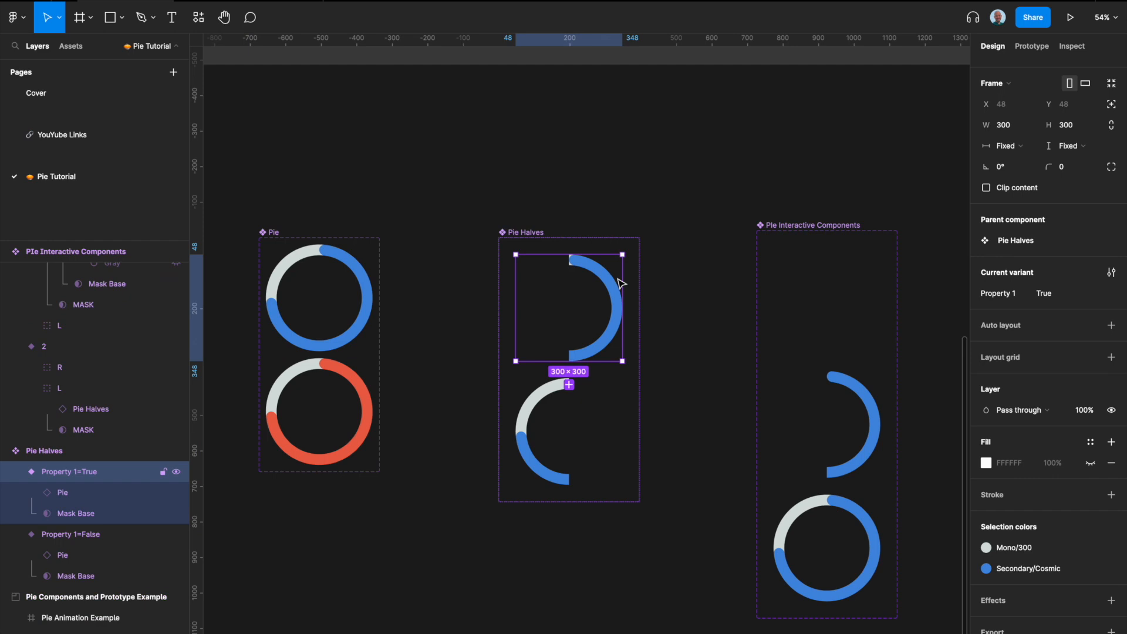
click(73, 497)
click(1055, 242)
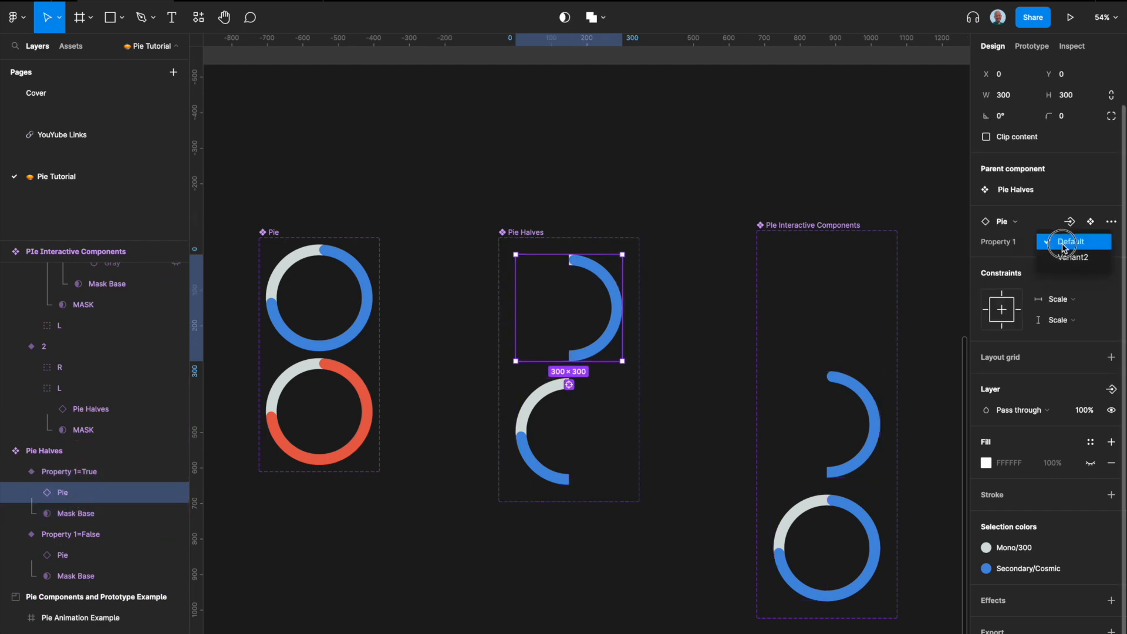
click(1055, 256)
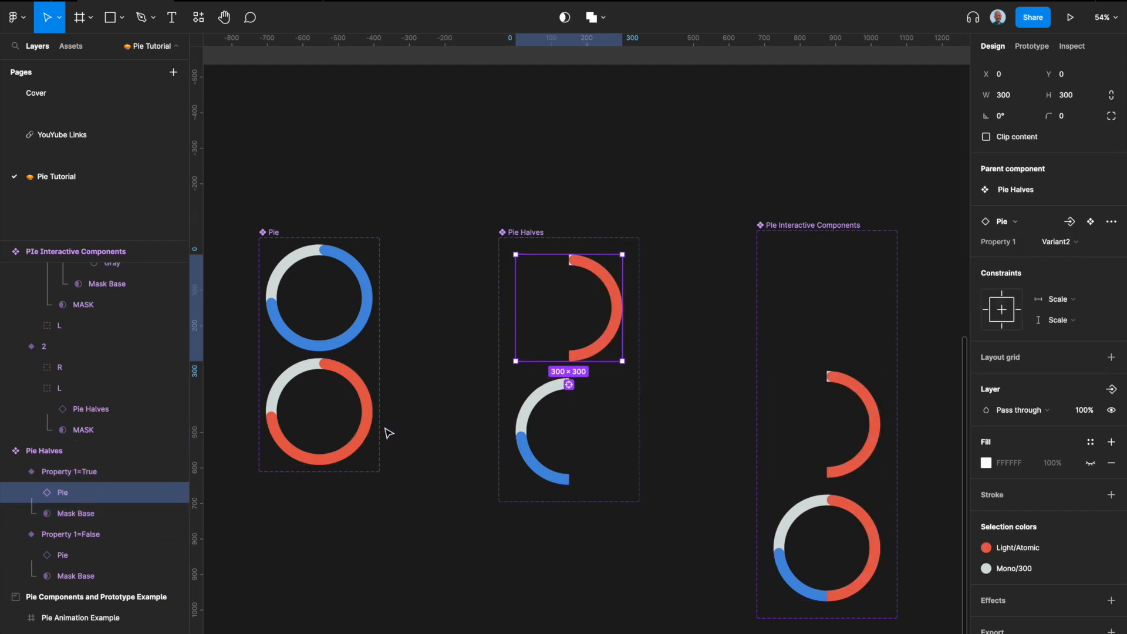
Step: Inspect the recolored Pie, Pie Halves and Pie Interactive Components across the canvas
scroll(625, 368, down, 1)
scroll(625, 367, right, 1)
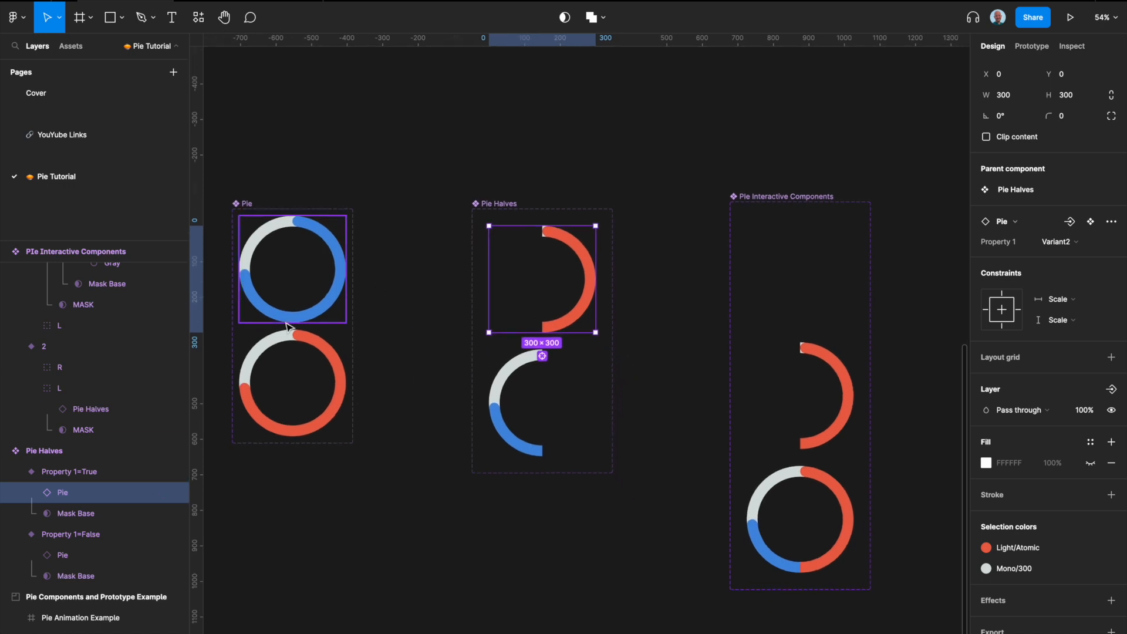
scroll(420, 339, down, 4)
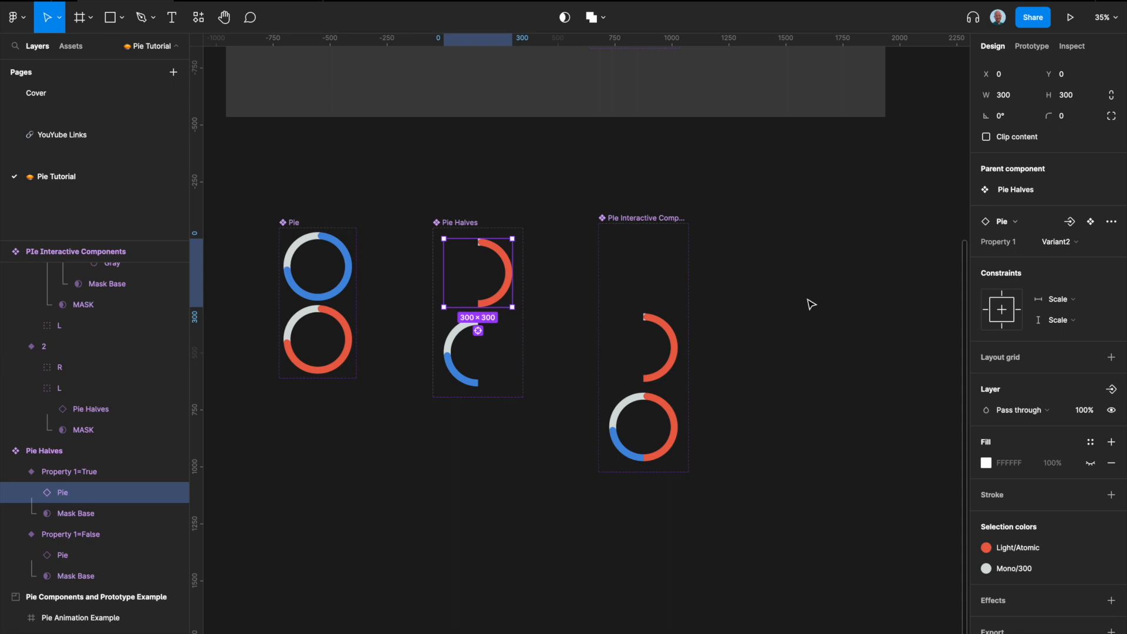
click(659, 345)
scroll(675, 320, up, 2)
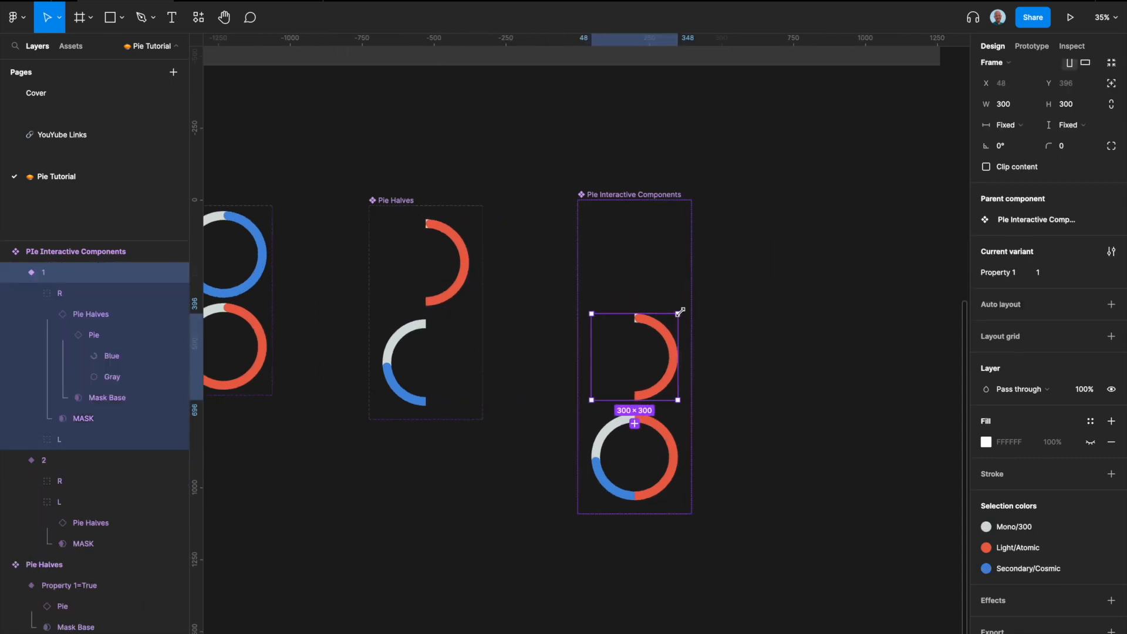
scroll(780, 312, down, 2)
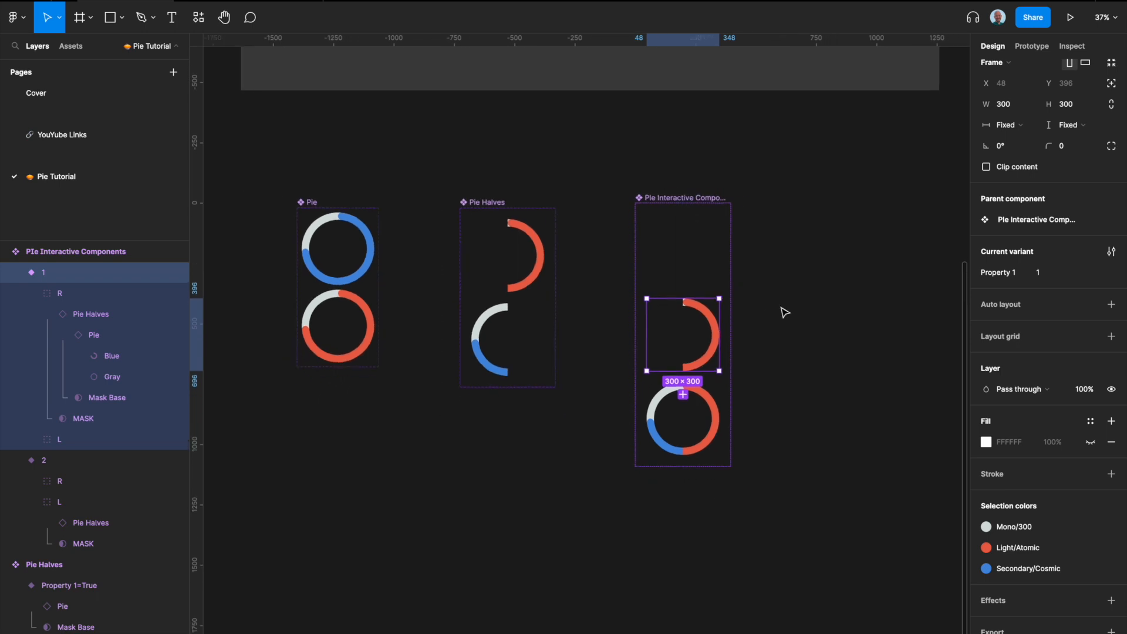
click(763, 337)
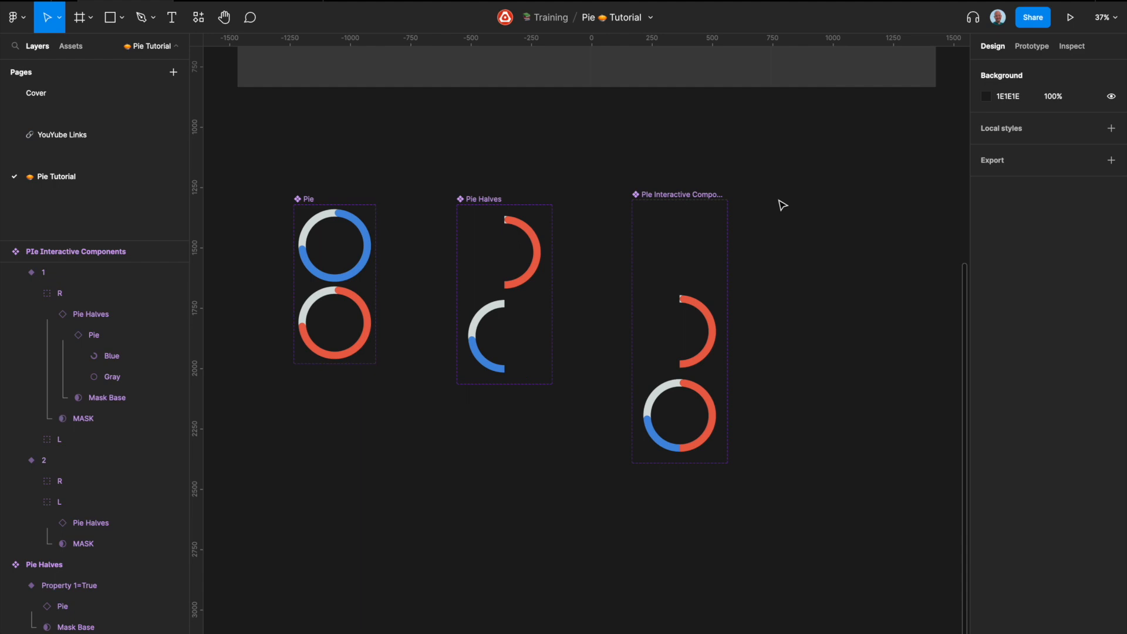
scroll(783, 205, right, 1)
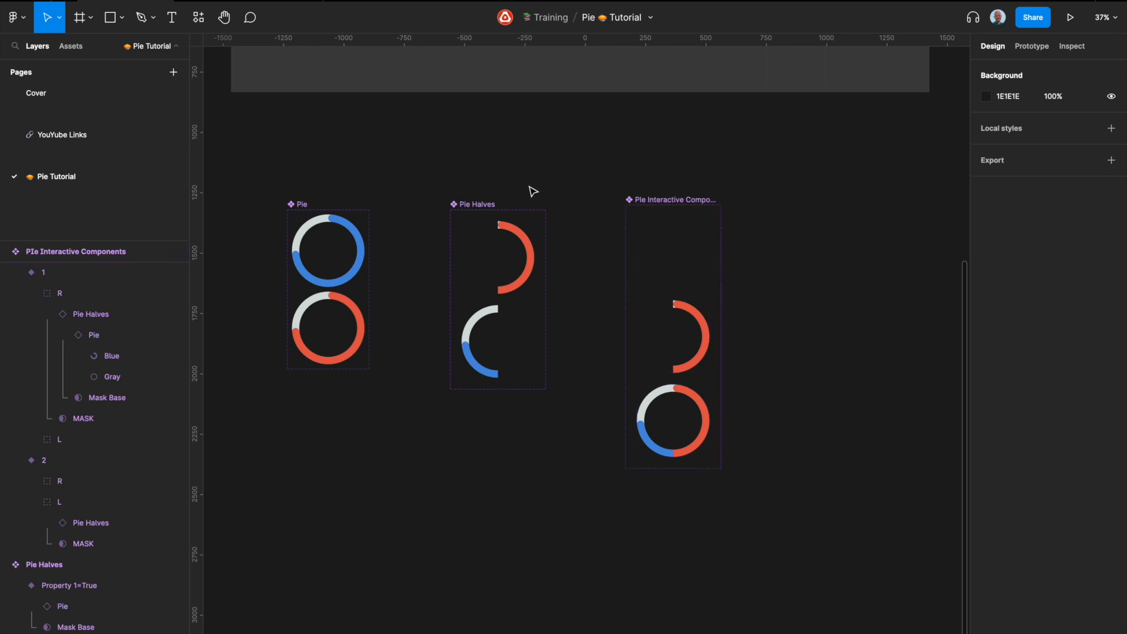
scroll(763, 217, down, 4)
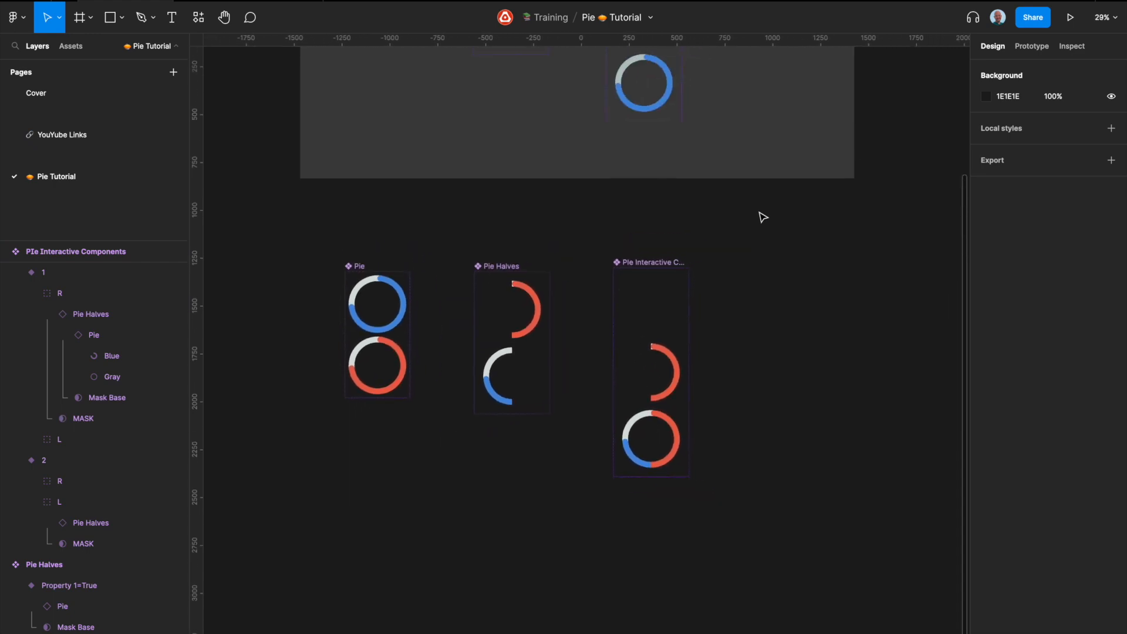